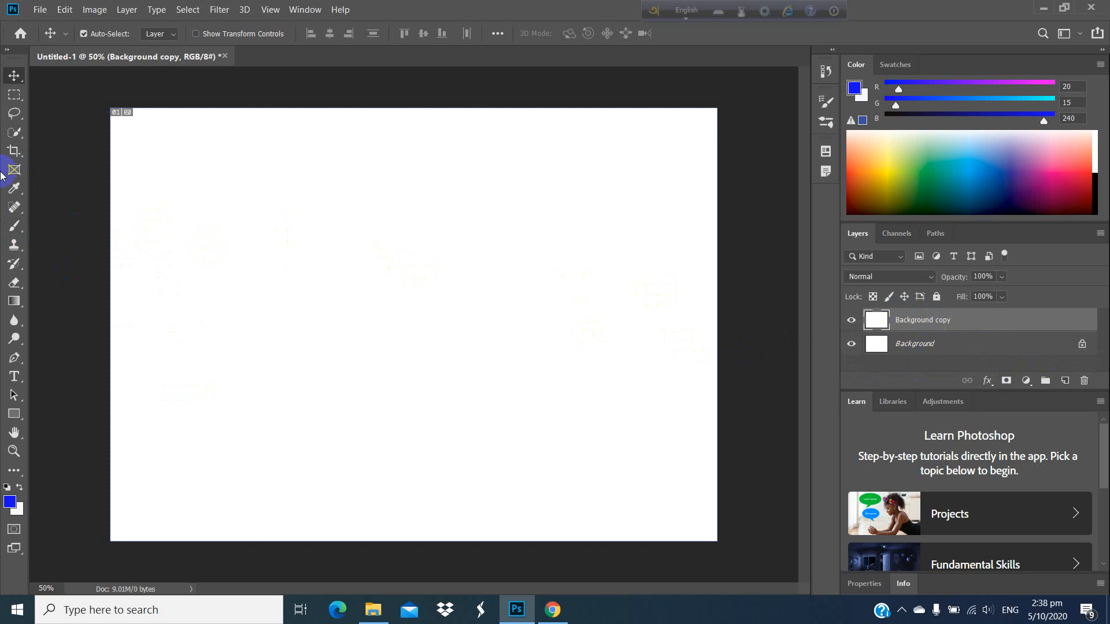
Step: Paint a short blue line with the Brush tool at 13 px and a V-shaped stroke at 28 px
click(14, 231)
drag(167, 251, 300, 242)
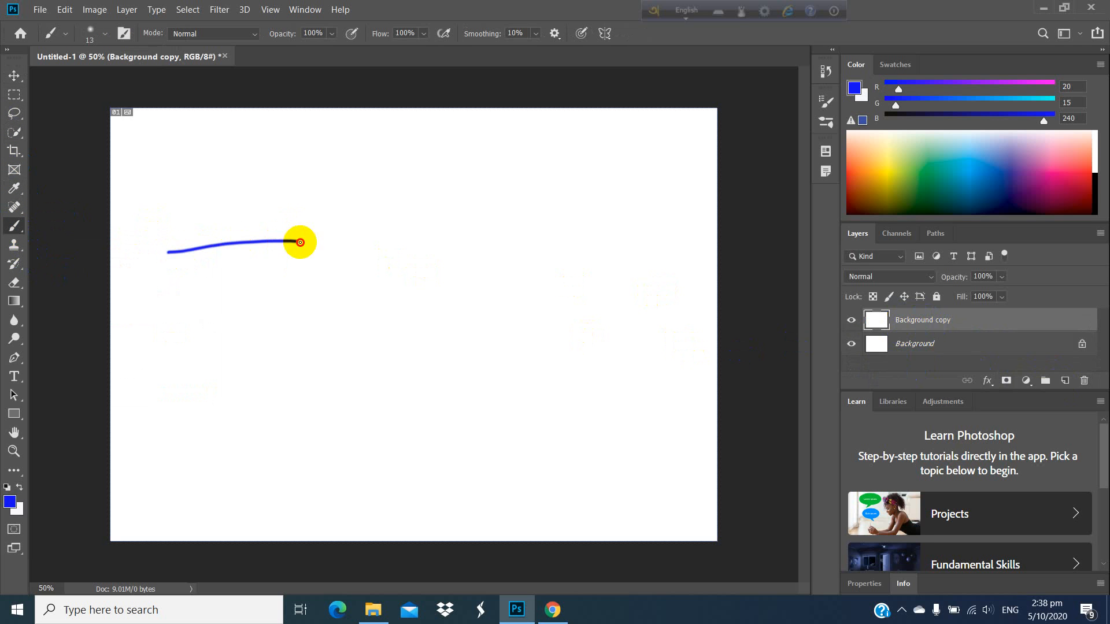
click(66, 34)
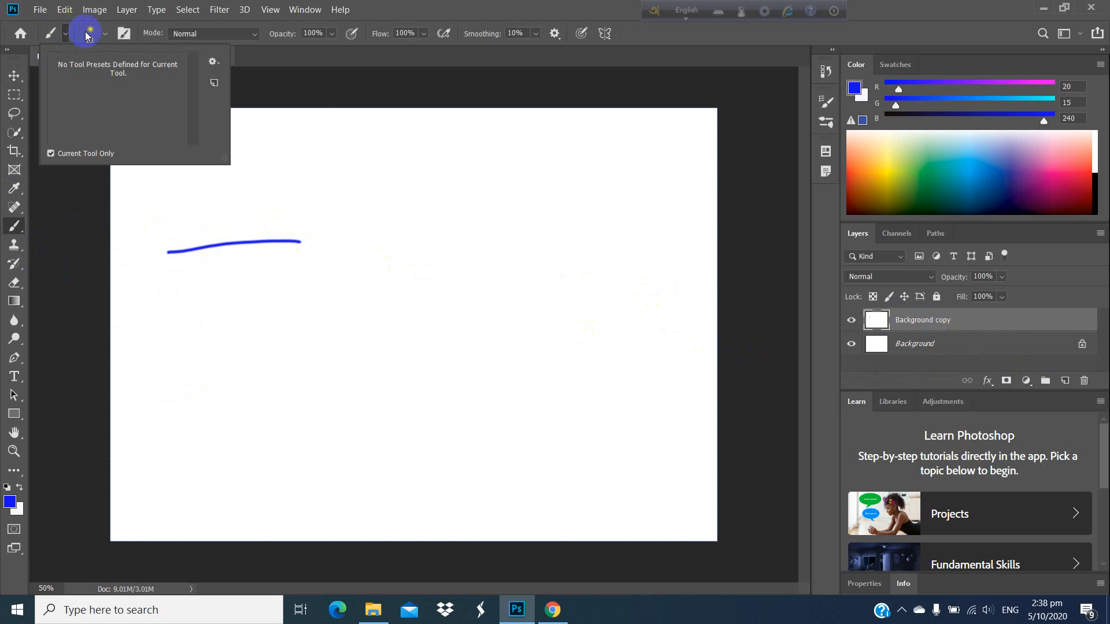
click(108, 34)
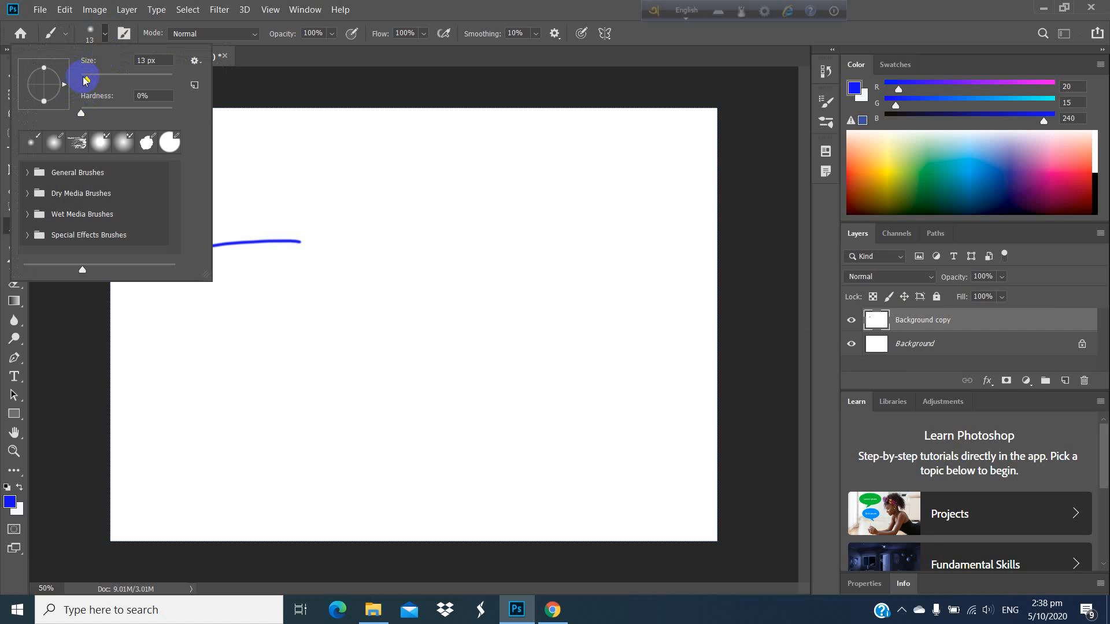
click(241, 168)
mouse_move(257, 170)
mouse_down()
mouse_move(384, 236)
mouse_move(413, 178)
mouse_up()
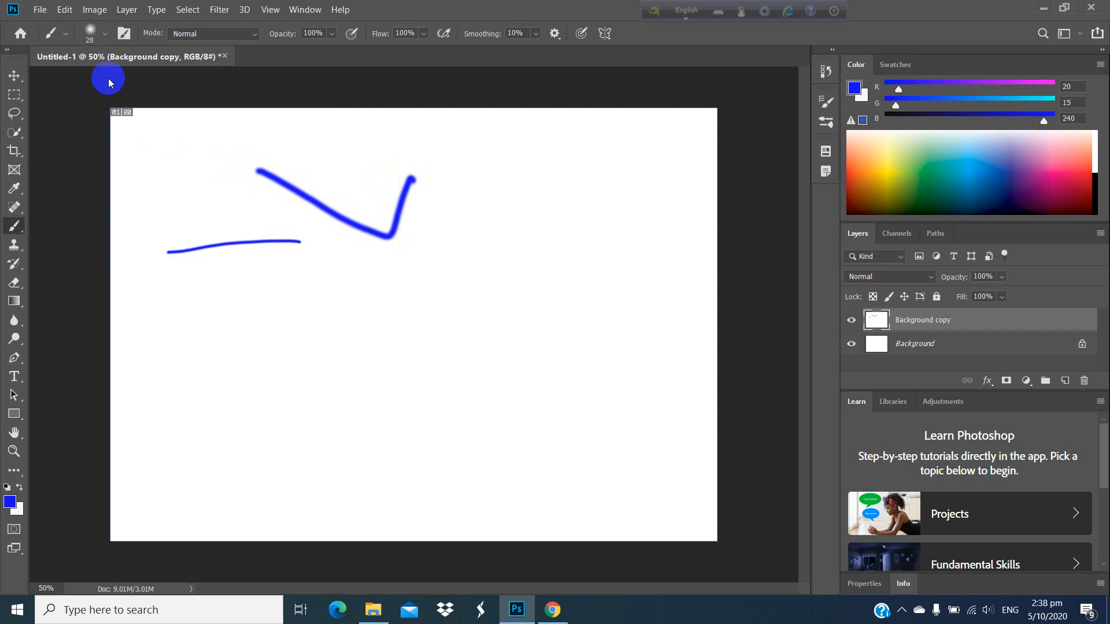
Step: Raise the brush hardness slightly and paint a long winding stroke across the middle of the canvas
click(104, 32)
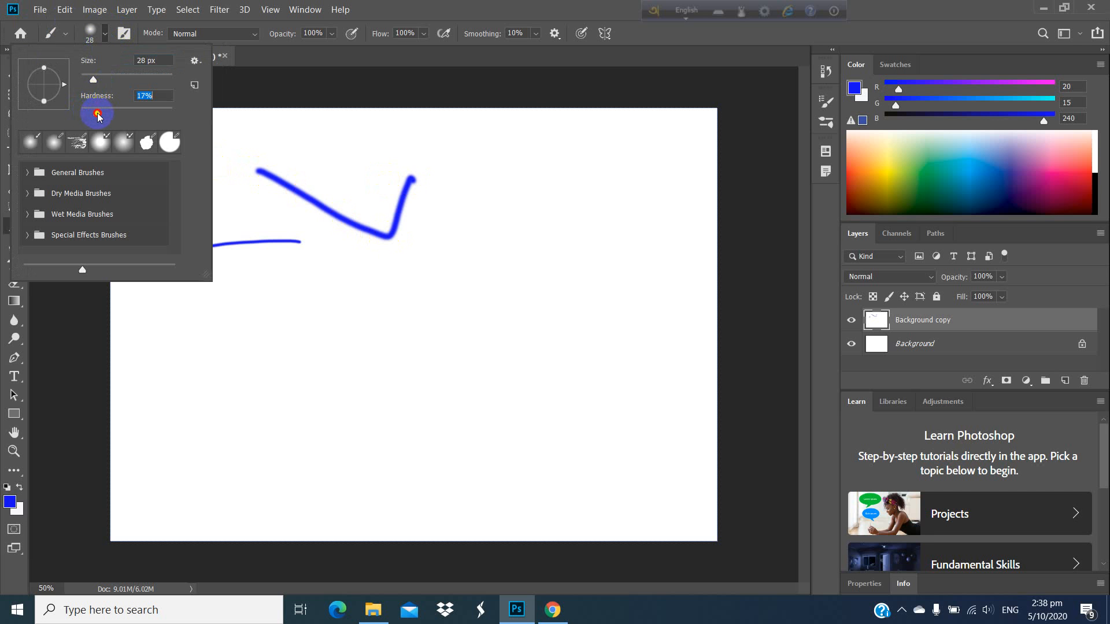
click(487, 180)
mouse_move(487, 182)
mouse_down()
mouse_move(472, 274)
mouse_move(330, 252)
mouse_move(230, 333)
mouse_move(367, 301)
mouse_move(404, 323)
mouse_move(511, 329)
mouse_move(560, 304)
mouse_up()
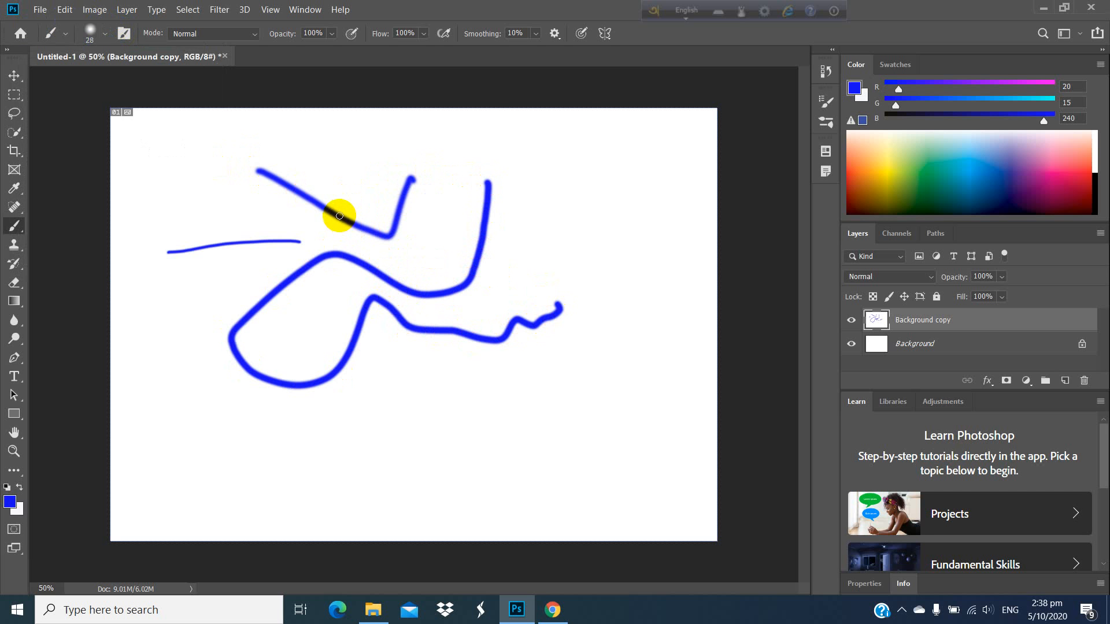
Step: Set the brush hardness to about 86% and paint two short strokes forming a V on the canvas's right side
click(103, 35)
drag(101, 115, 162, 116)
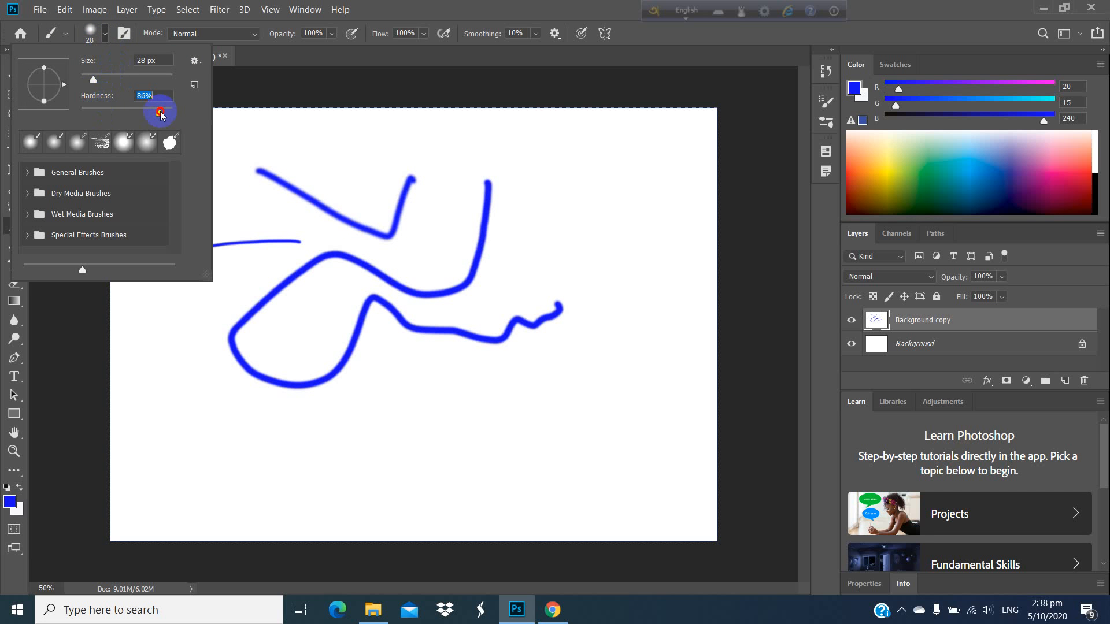
click(622, 193)
drag(623, 191, 601, 272)
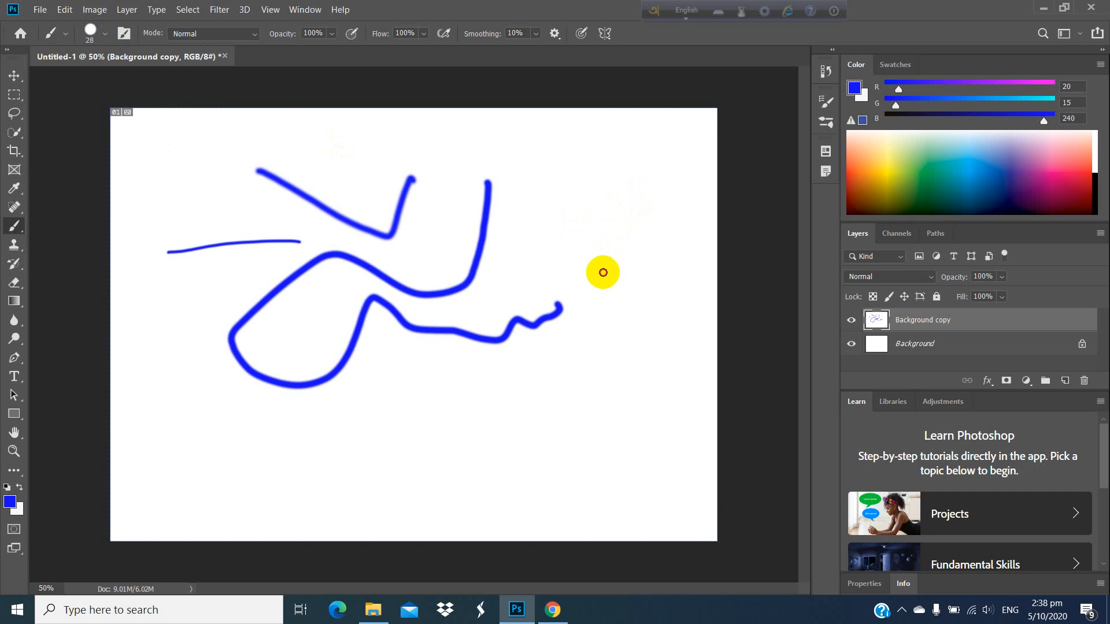
drag(549, 223, 593, 283)
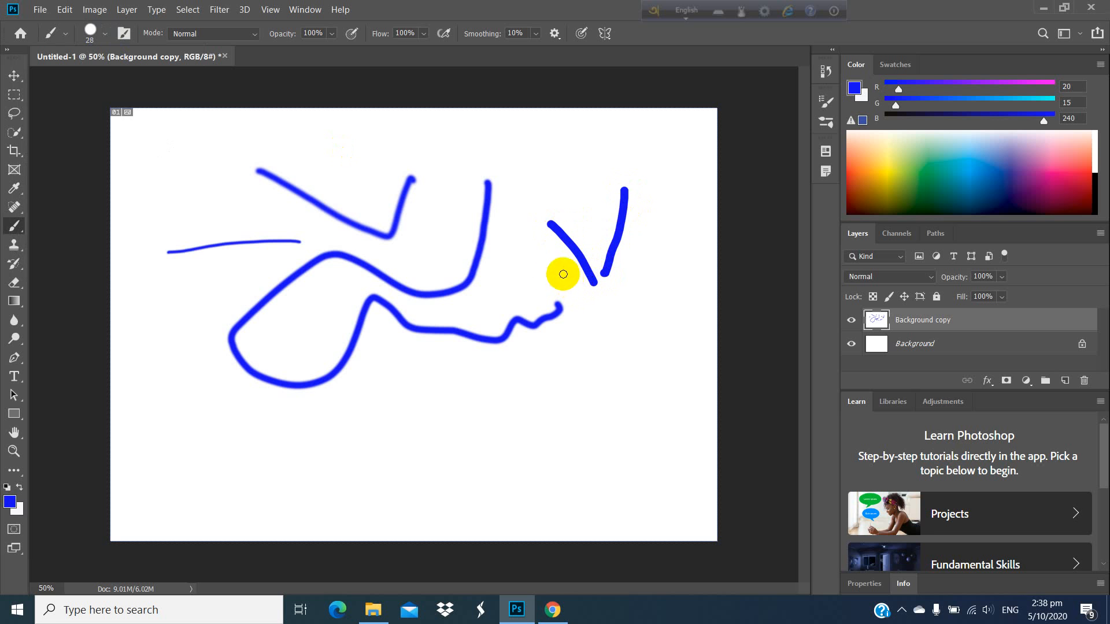
Step: Set the brush to 0% hardness and 56 px size and paint a soft zigzag across the upper-left canvas
click(103, 36)
click(176, 118)
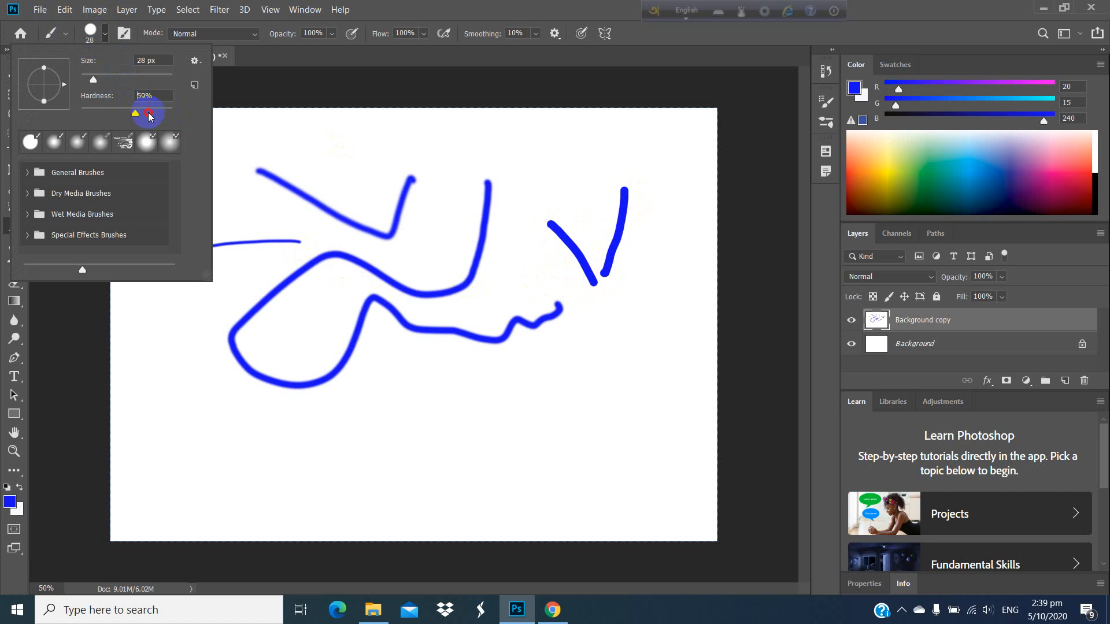
drag(150, 116, 92, 94)
click(107, 87)
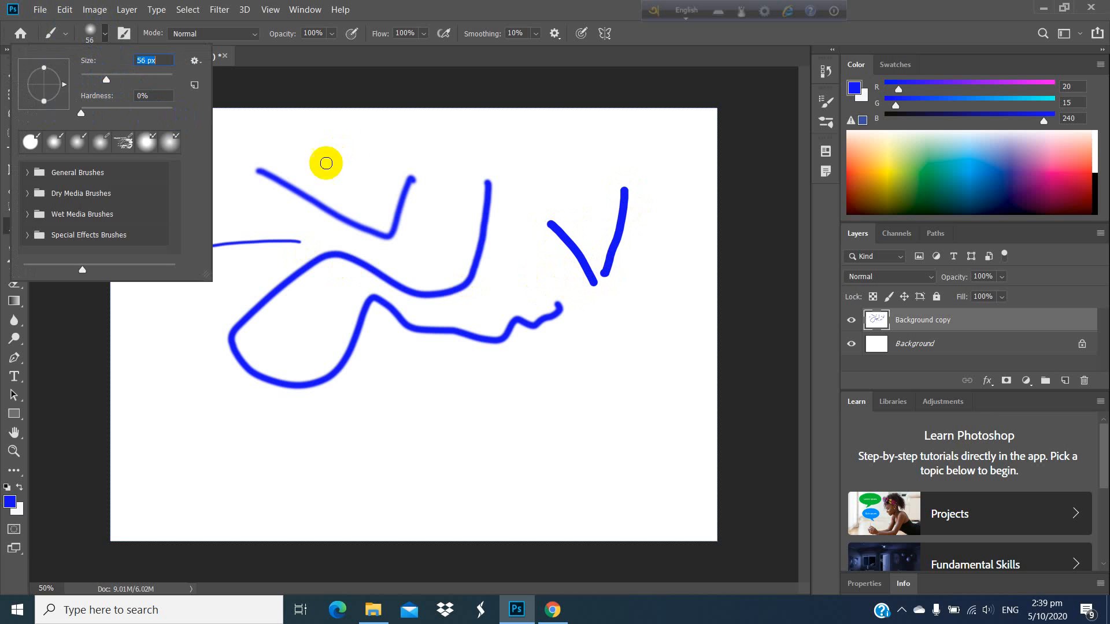
mouse_move(341, 136)
mouse_down()
mouse_move(366, 173)
mouse_move(300, 208)
mouse_move(165, 213)
mouse_up()
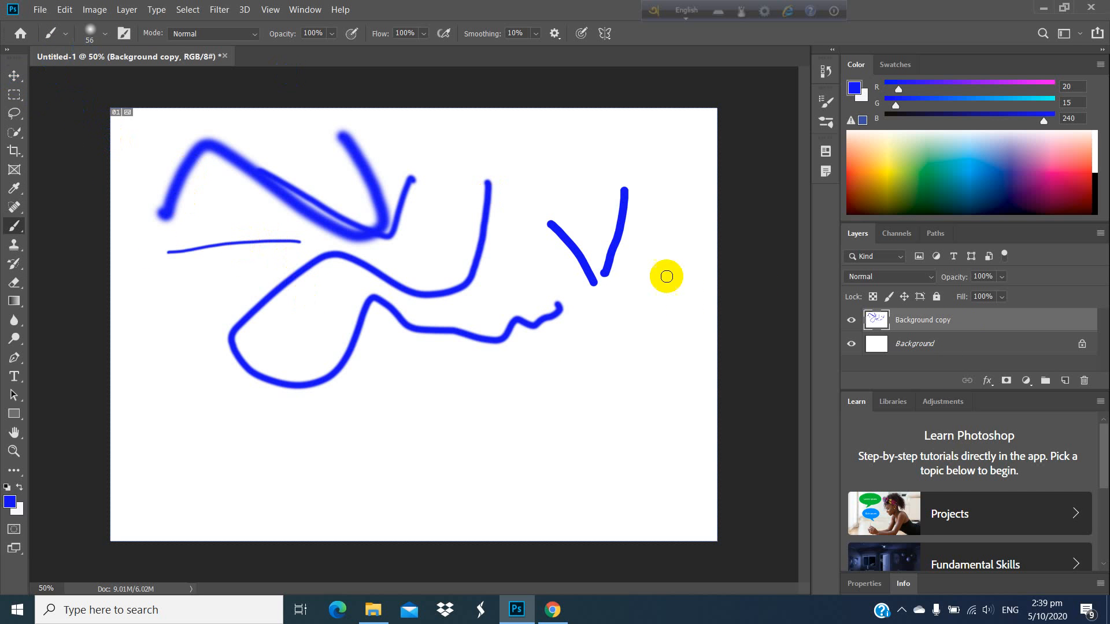
Step: Choose the hard round 123 px brush tip in Brush Settings and paint a thick stroke across the lower canvas
click(131, 34)
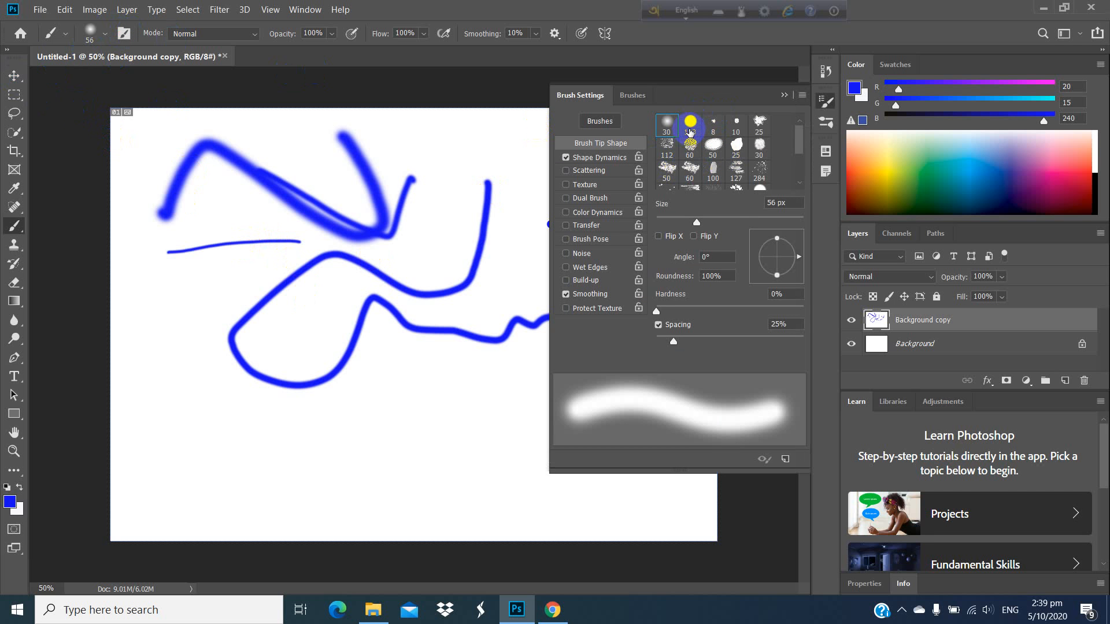
click(690, 126)
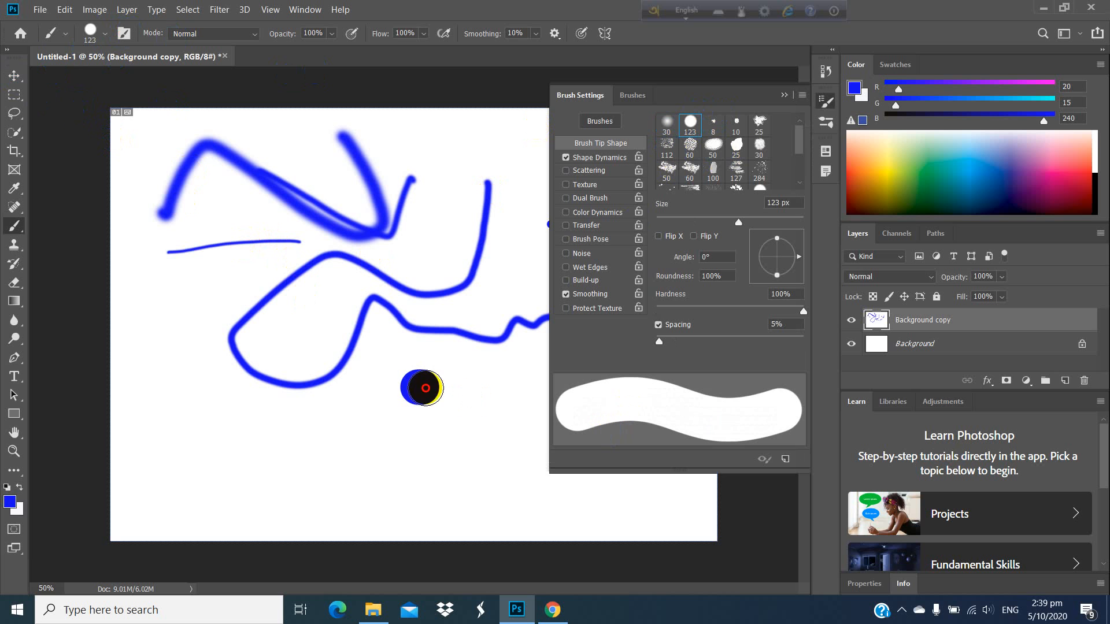
mouse_move(422, 386)
mouse_down()
mouse_move(411, 477)
mouse_move(332, 482)
mouse_move(312, 445)
mouse_move(215, 465)
mouse_up()
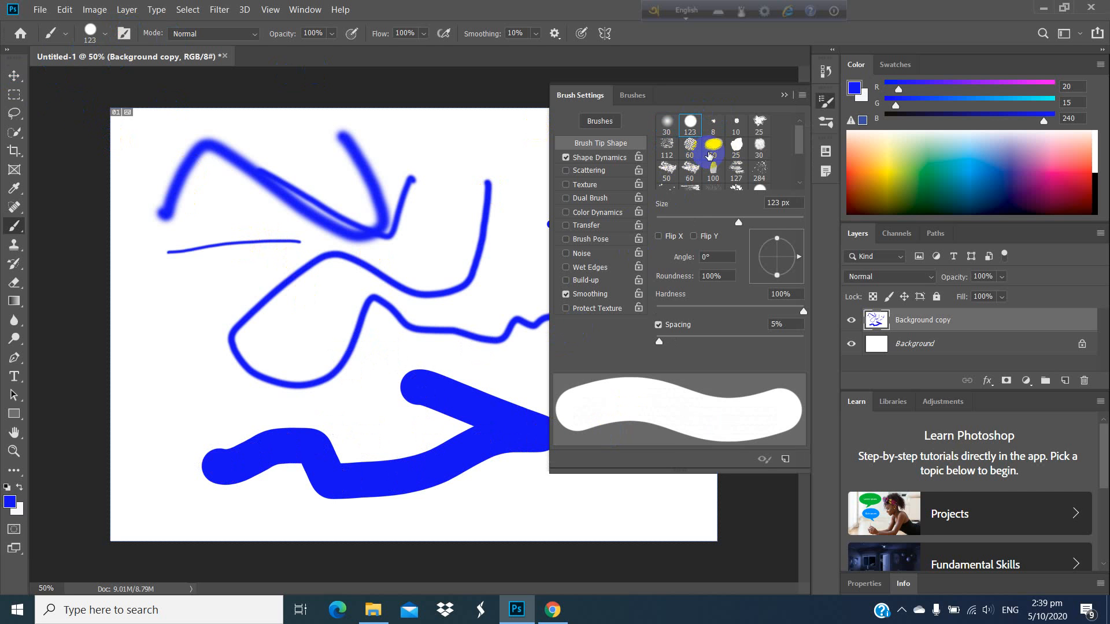
Step: Paint one stroke with each of two textured 60 px brush tips on the left and upper canvas
click(687, 146)
mouse_move(208, 278)
mouse_down()
mouse_move(312, 308)
mouse_move(214, 325)
mouse_move(187, 371)
mouse_up()
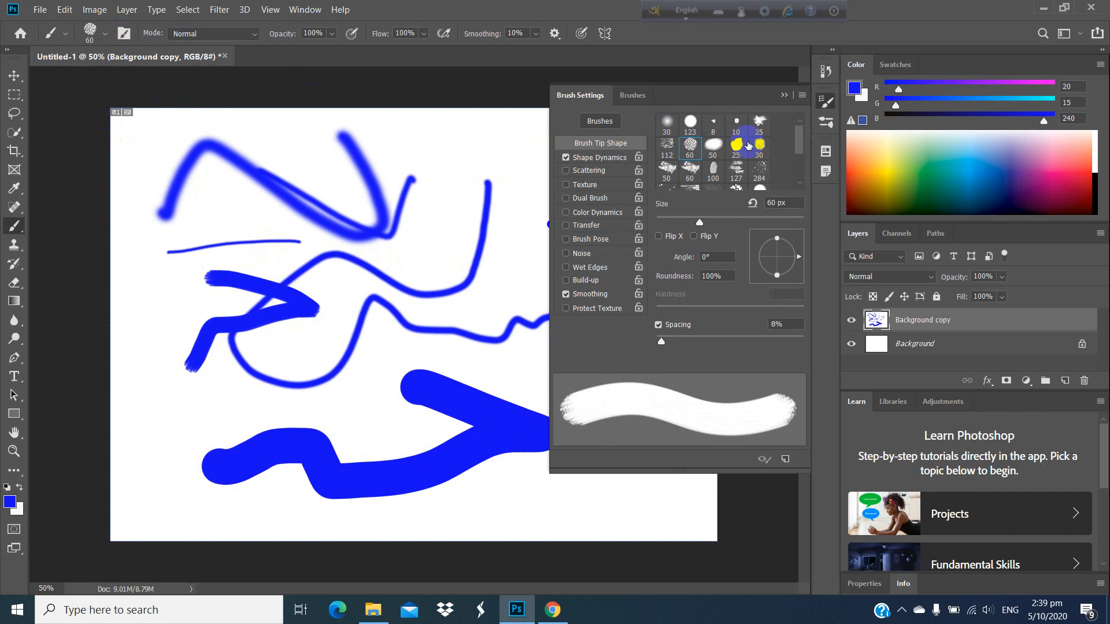
scroll(748, 144, down, 1)
click(690, 158)
mouse_move(528, 151)
mouse_down()
mouse_move(451, 213)
mouse_move(339, 183)
mouse_move(325, 263)
mouse_up()
Step: Choose the 306 px leaf brush tip and paint a dense leaf stroke down the upper middle of the canvas
scroll(759, 154, down, 1)
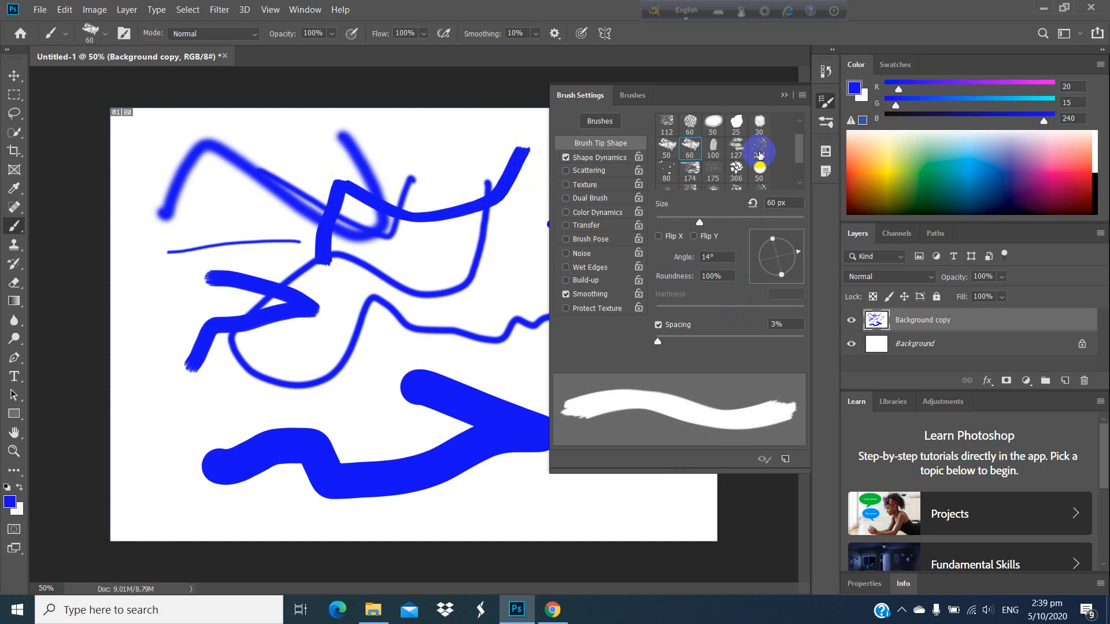
click(736, 177)
mouse_move(524, 150)
mouse_down()
mouse_move(459, 155)
mouse_move(388, 263)
mouse_move(423, 310)
mouse_up()
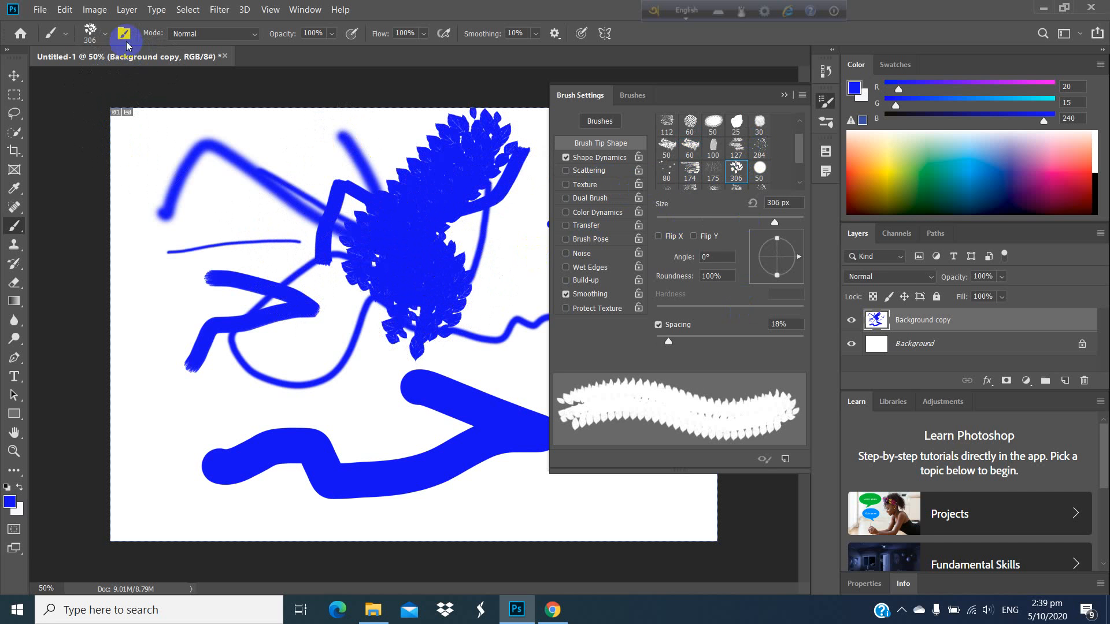
Step: Set the leaf brush to 171 px with 101% spacing and paint two trails of separated leaves
click(103, 36)
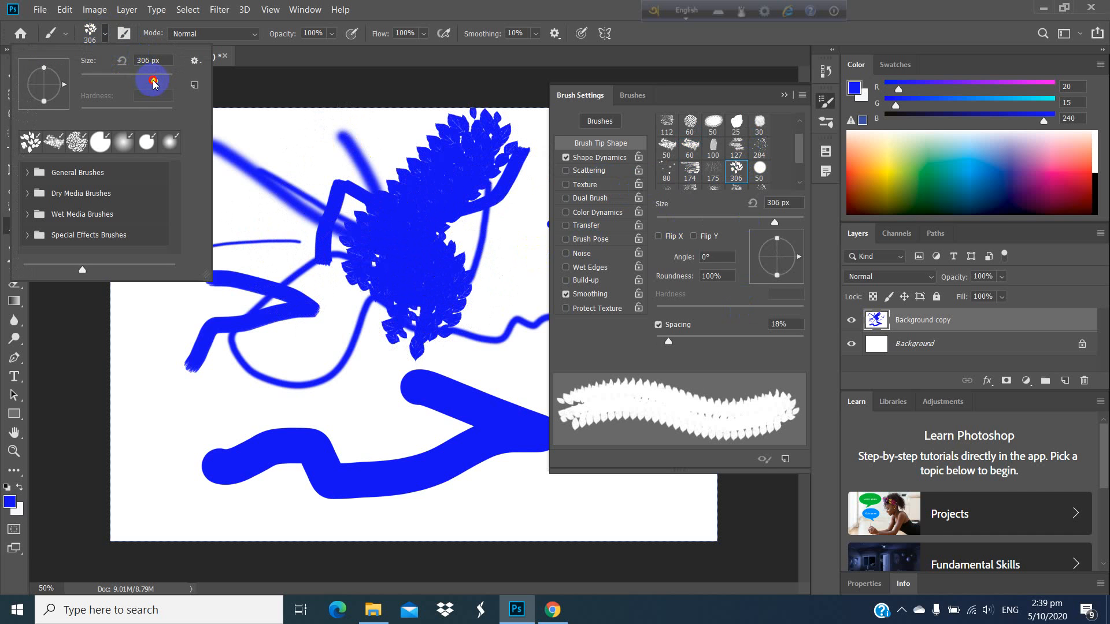
drag(130, 85, 129, 82)
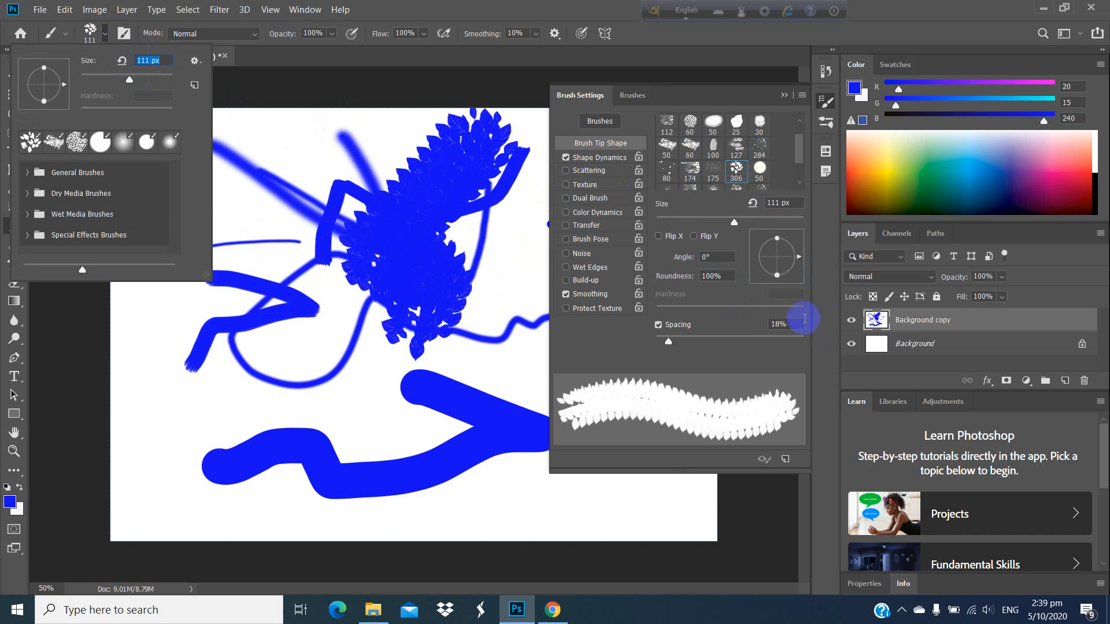
click(667, 307)
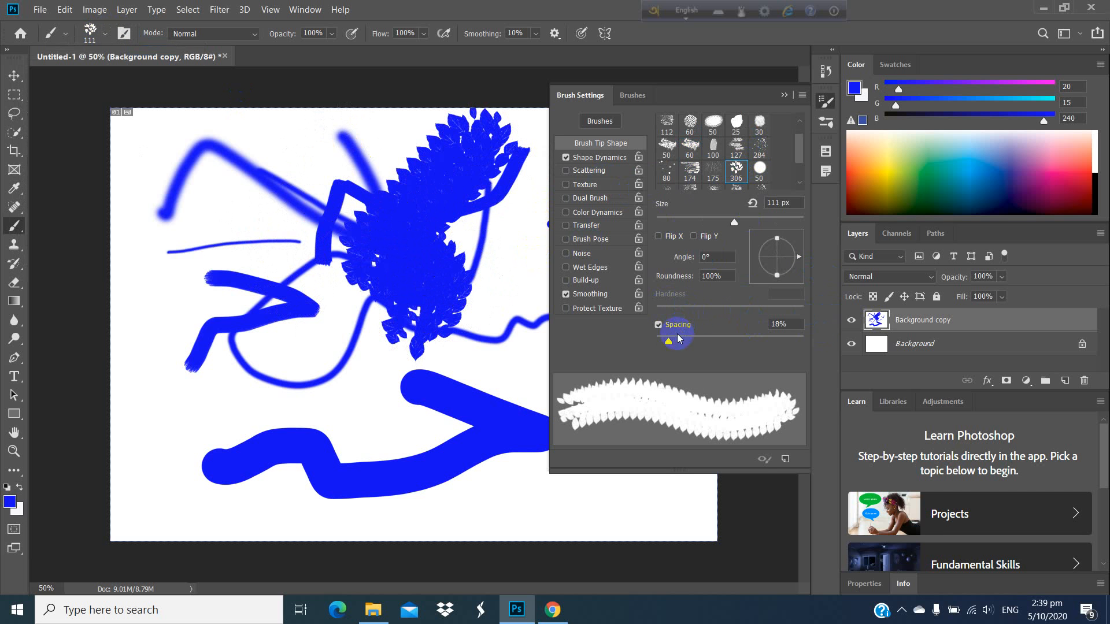
mouse_move(668, 341)
mouse_down()
mouse_move(743, 354)
mouse_move(701, 356)
mouse_move(729, 363)
mouse_up()
mouse_move(381, 407)
mouse_down()
mouse_move(475, 371)
mouse_move(505, 344)
mouse_move(518, 271)
mouse_up()
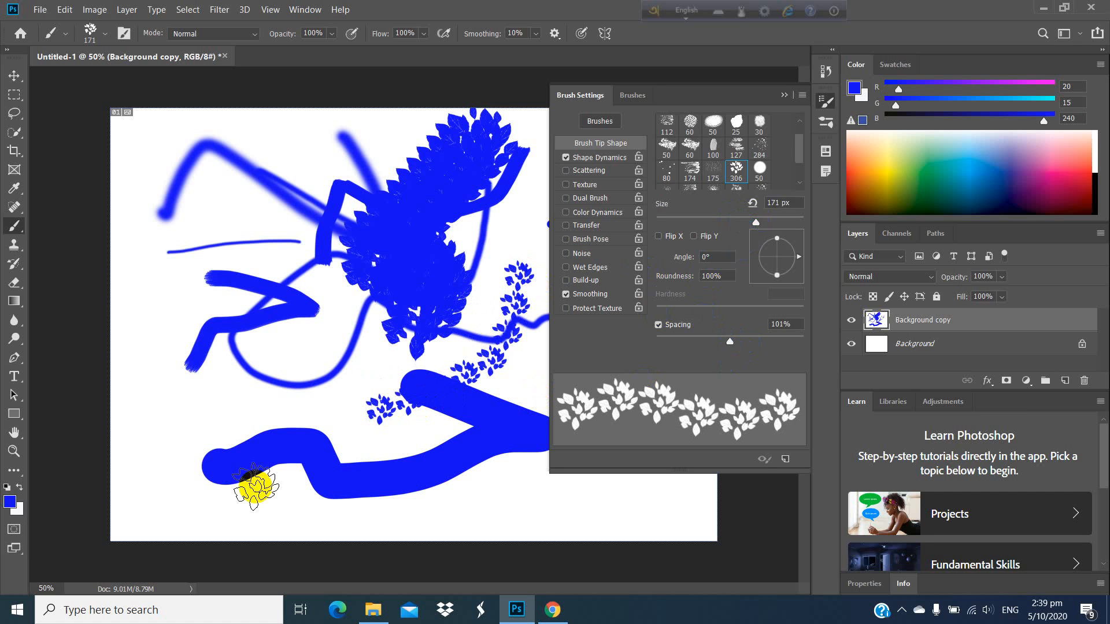
mouse_move(165, 404)
mouse_down()
mouse_move(281, 430)
mouse_move(423, 500)
mouse_move(481, 492)
mouse_up()
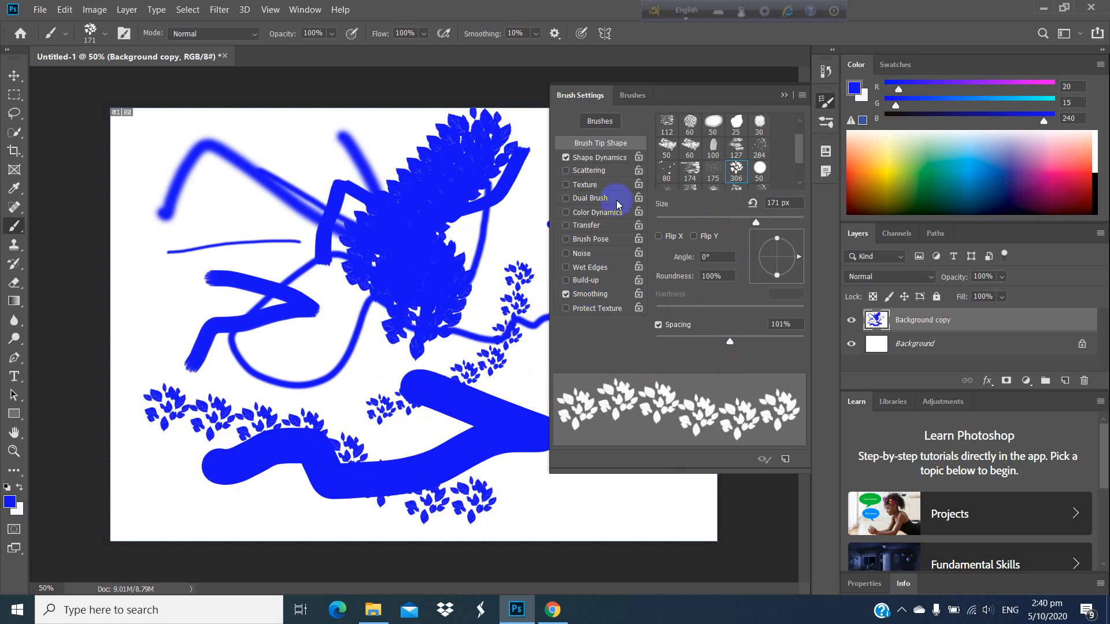
Step: Look through the remaining brush tip presets and close the brush settings
scroll(735, 149, down, 2)
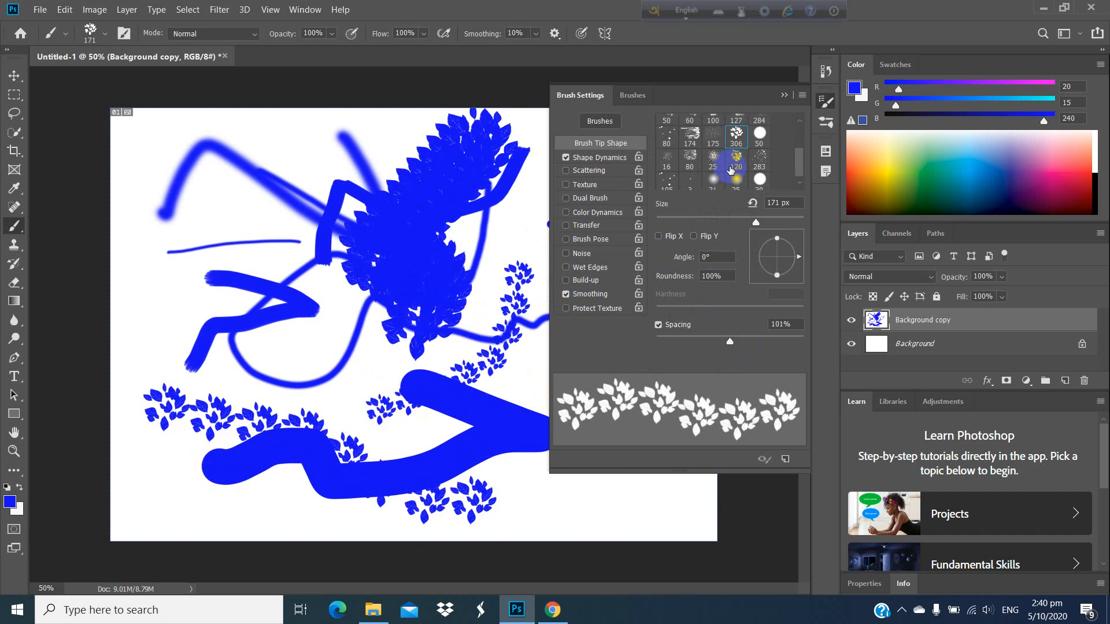
scroll(706, 173, up, 2)
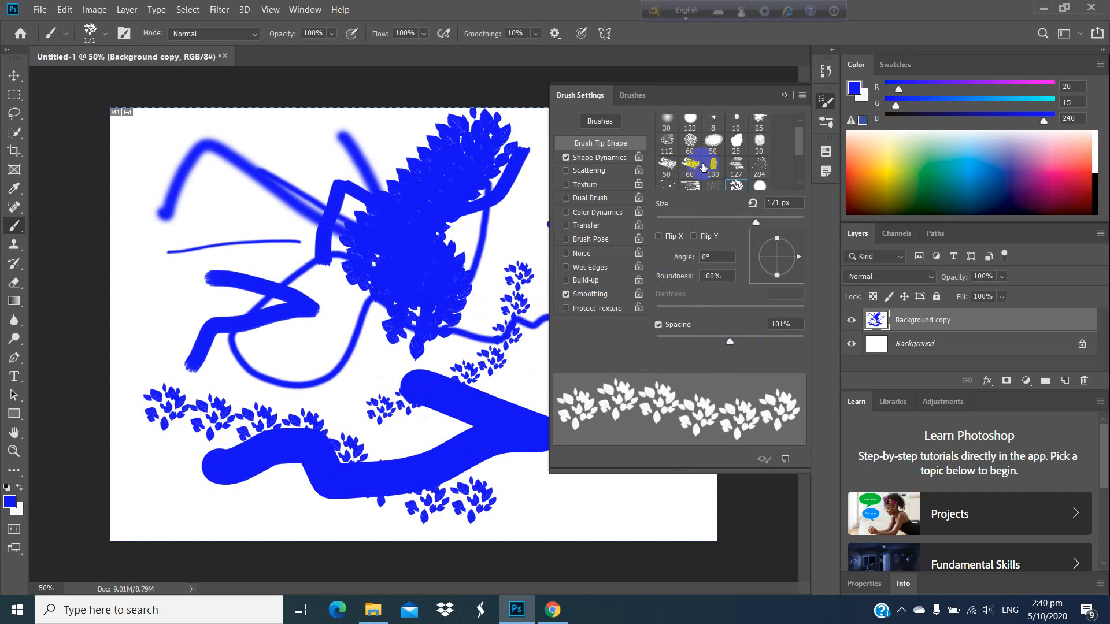
scroll(702, 170, down, 2)
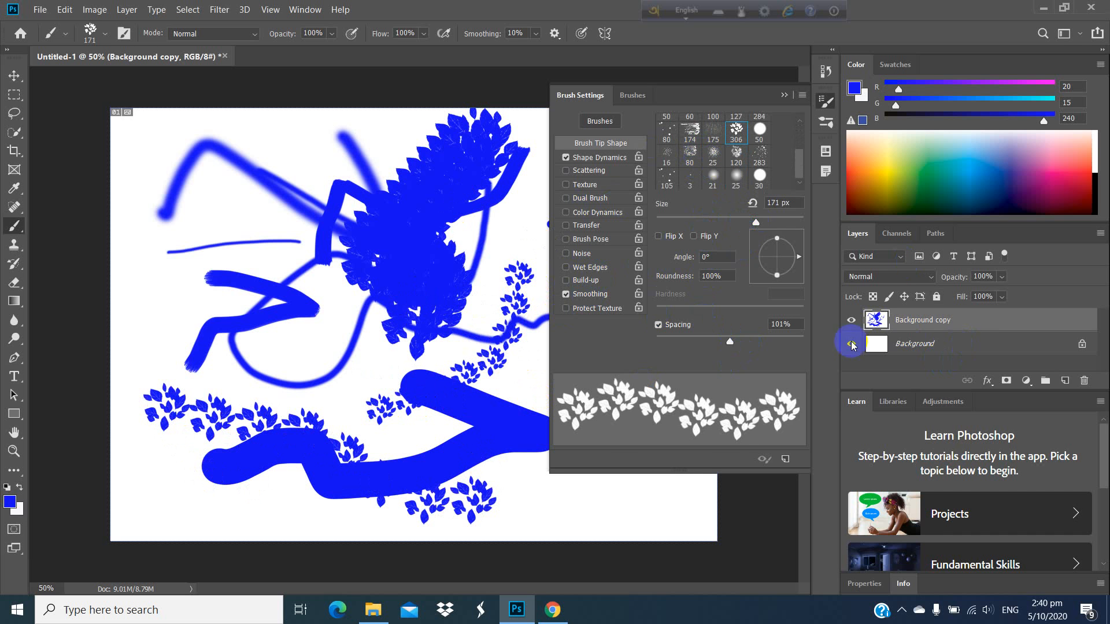
click(786, 97)
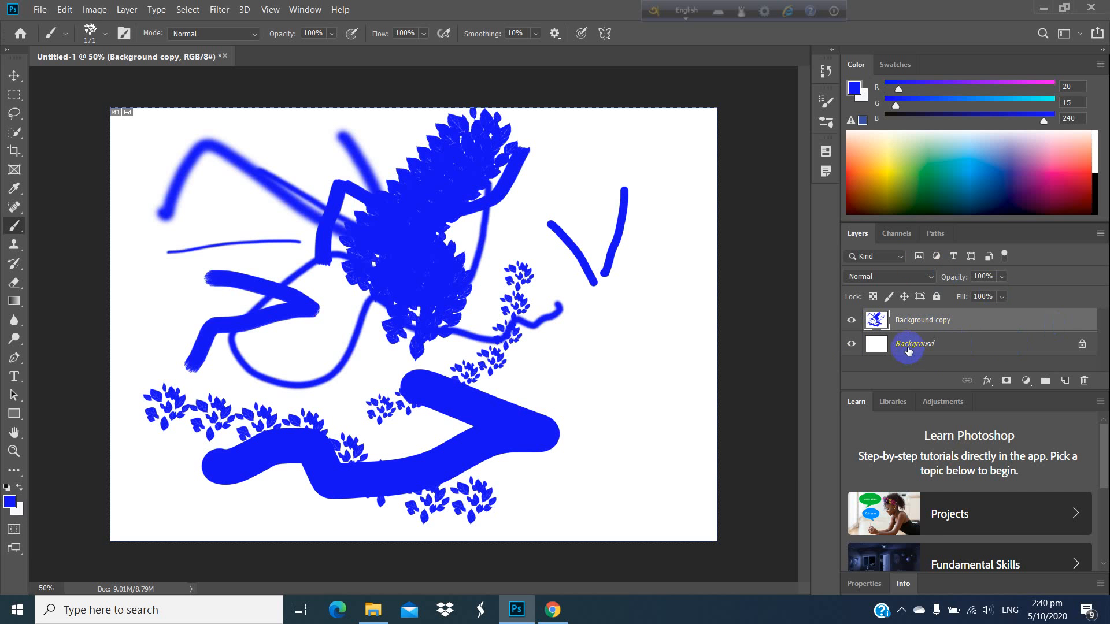
Step: Duplicate the Background layer and hide the painted Background copy layer
drag(908, 350, 1068, 383)
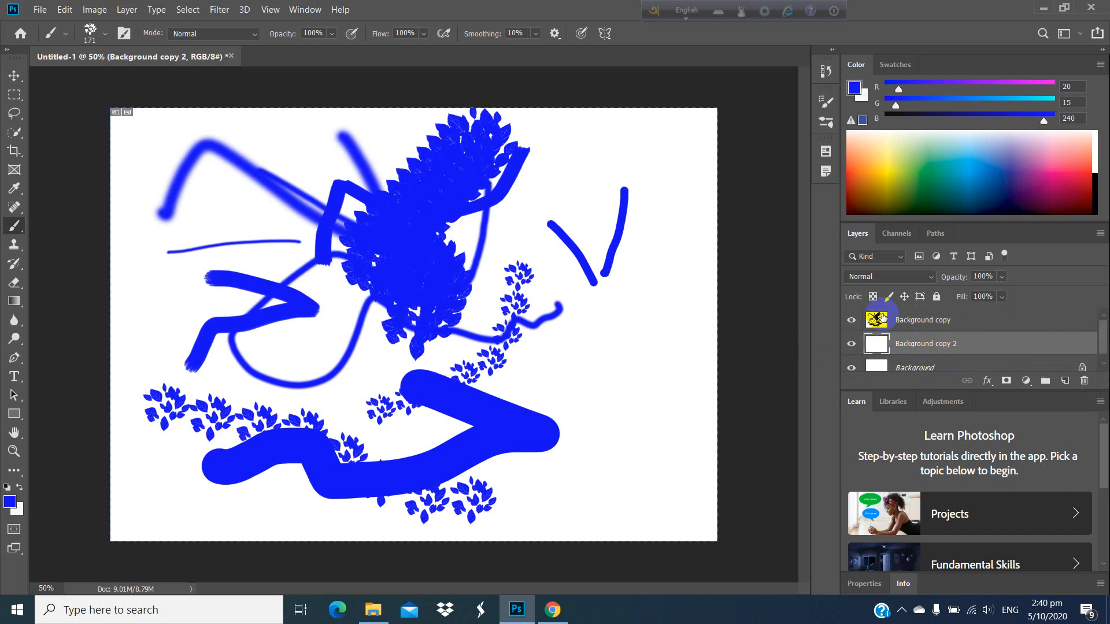
scroll(883, 318, down, 1)
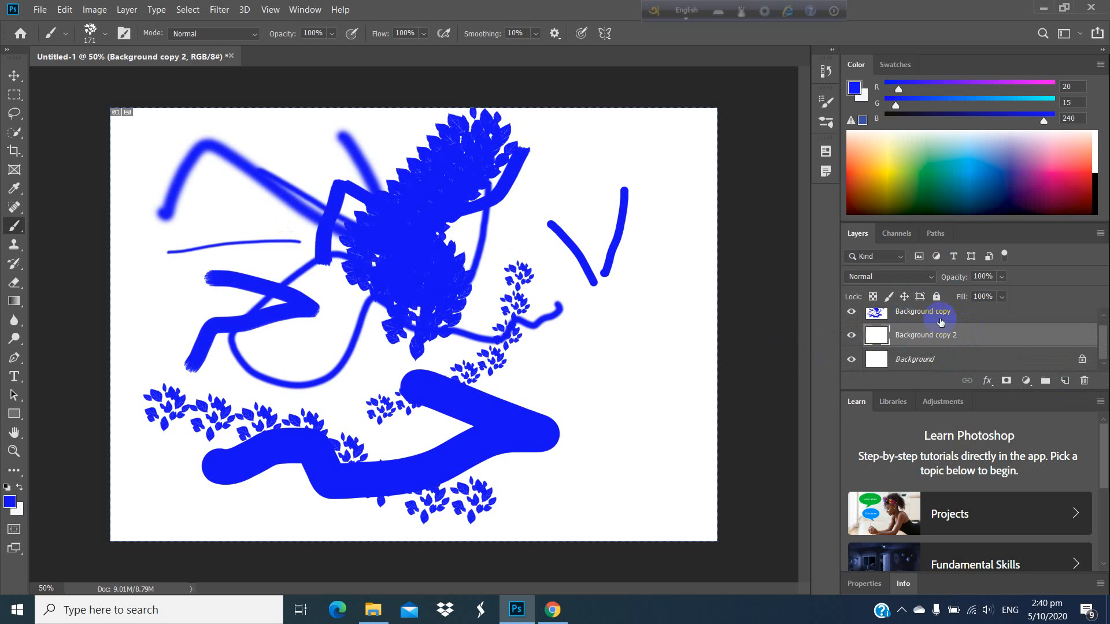
click(850, 313)
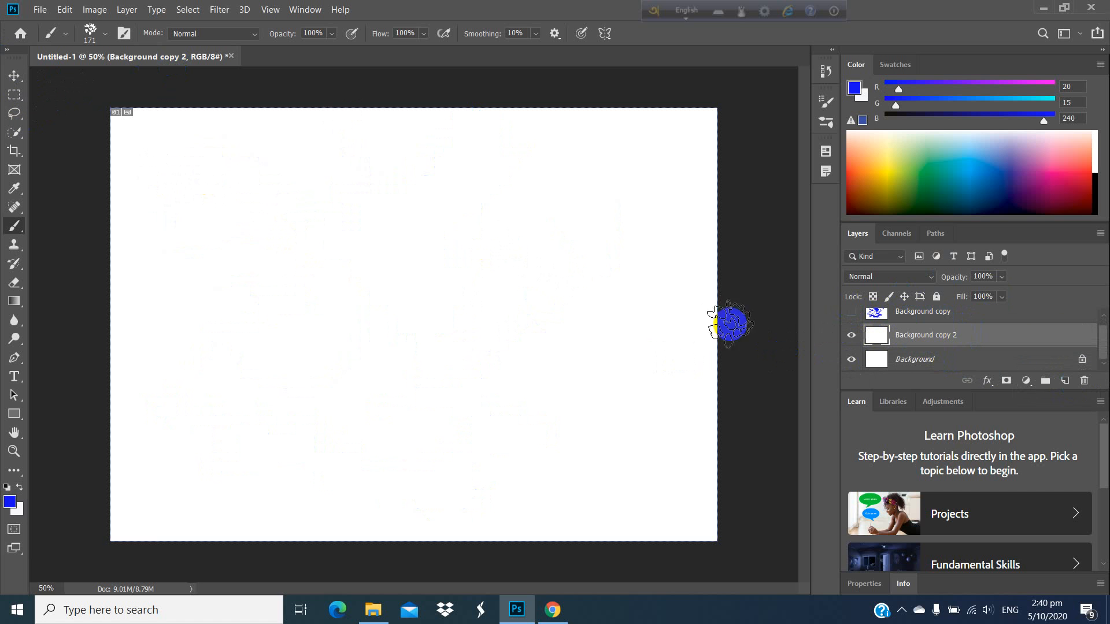
Step: Switch to Chrome and view the 24 Clouds free brush download page on Brusheezy
click(1047, 10)
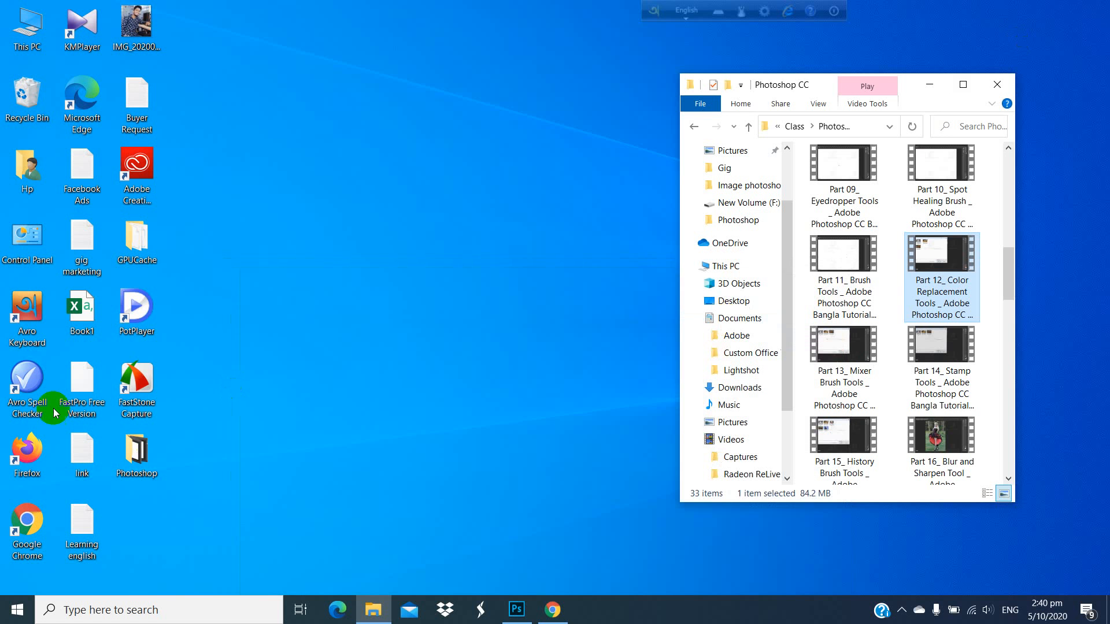
click(552, 610)
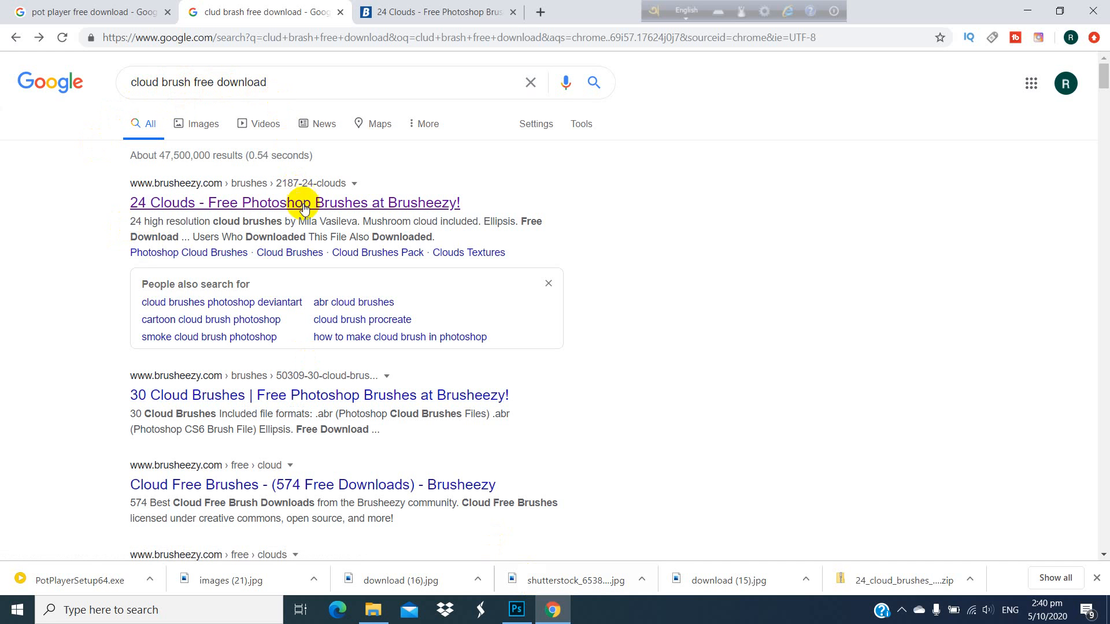
click(384, 14)
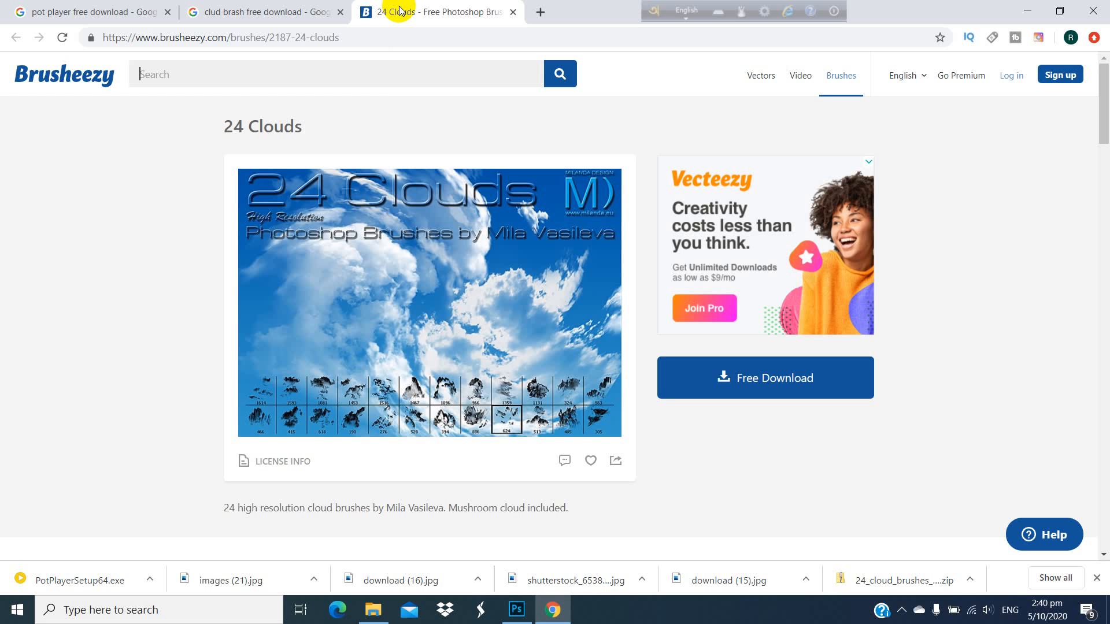
scroll(528, 214, down, 1)
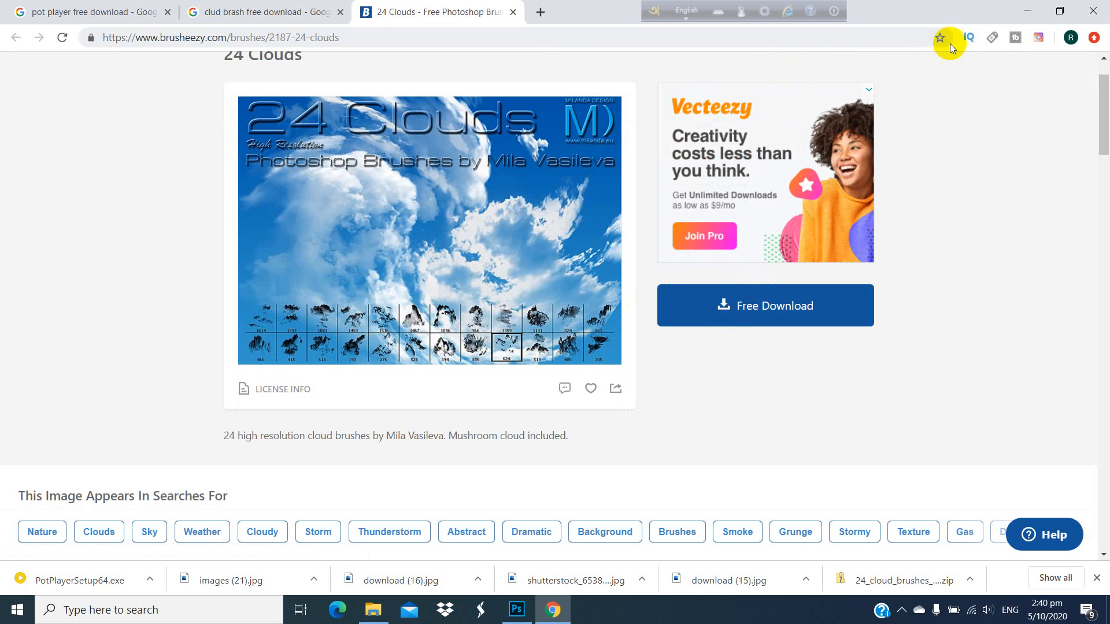
Step: Minimize the browser and open the Downloads folder in File Explorer
click(1028, 12)
click(29, 29)
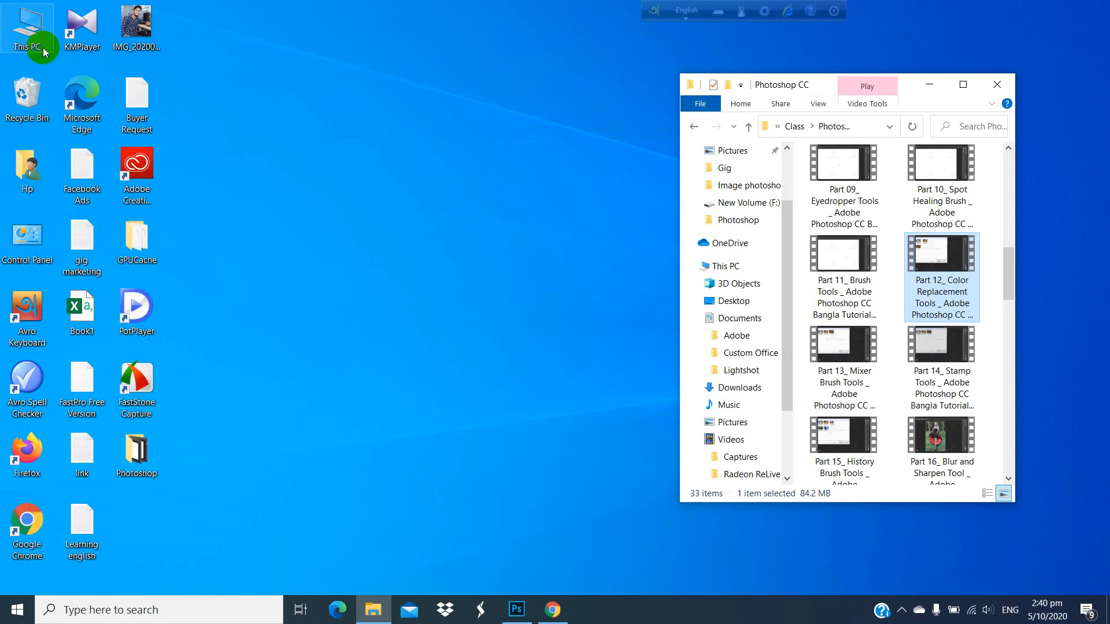
double_click(29, 29)
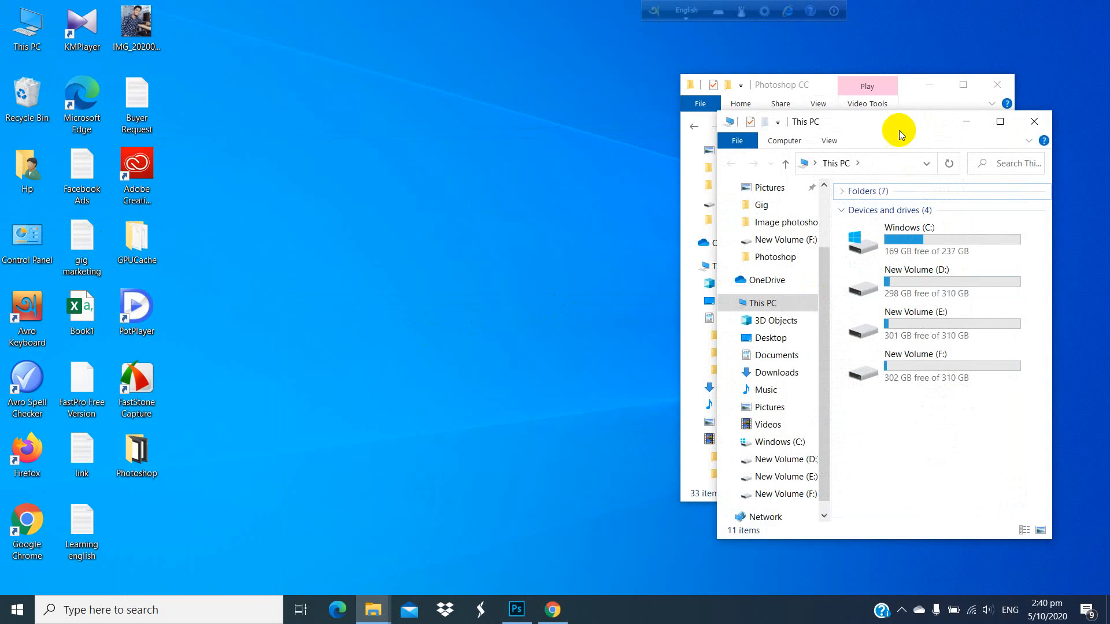
drag(896, 128, 249, 100)
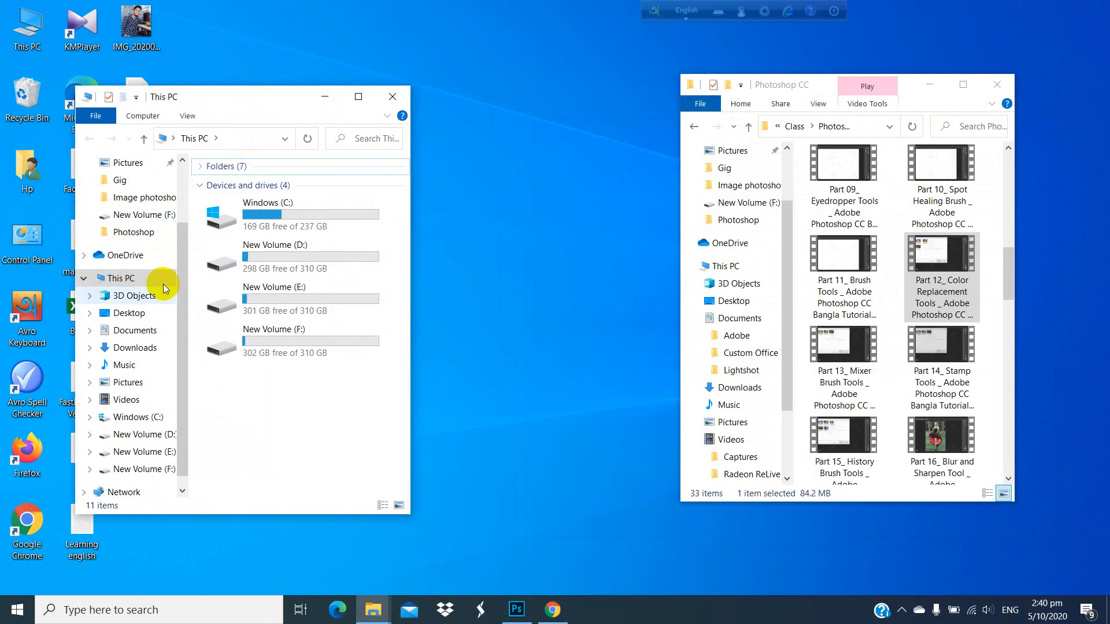
click(134, 348)
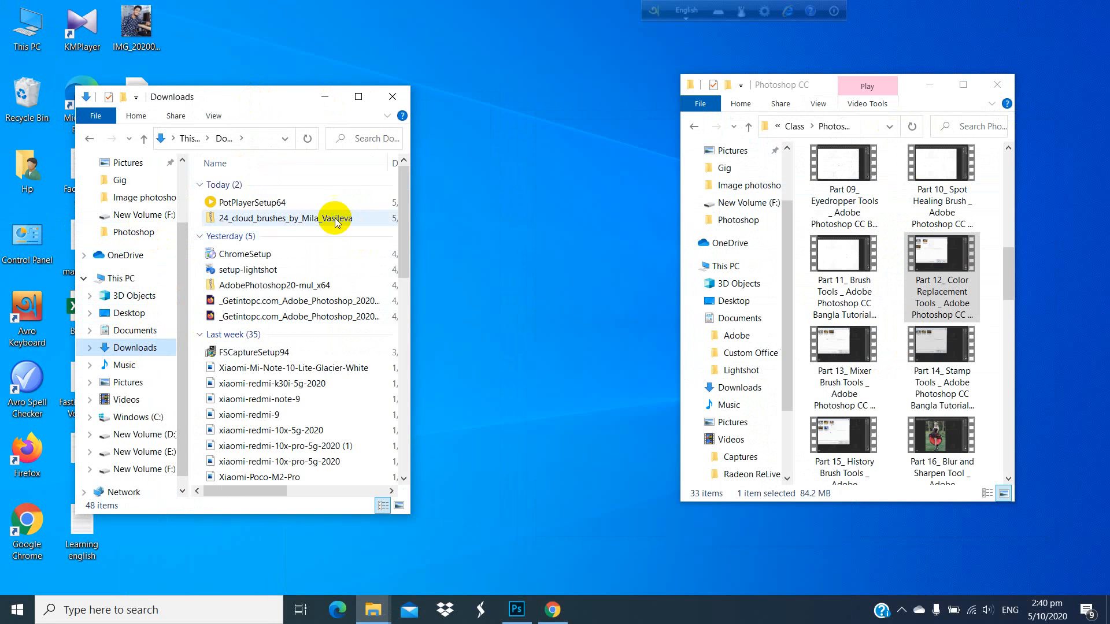
Step: Extract the downloaded 24 cloud brushes zip archive to its default folder within Downloads
click(252, 217)
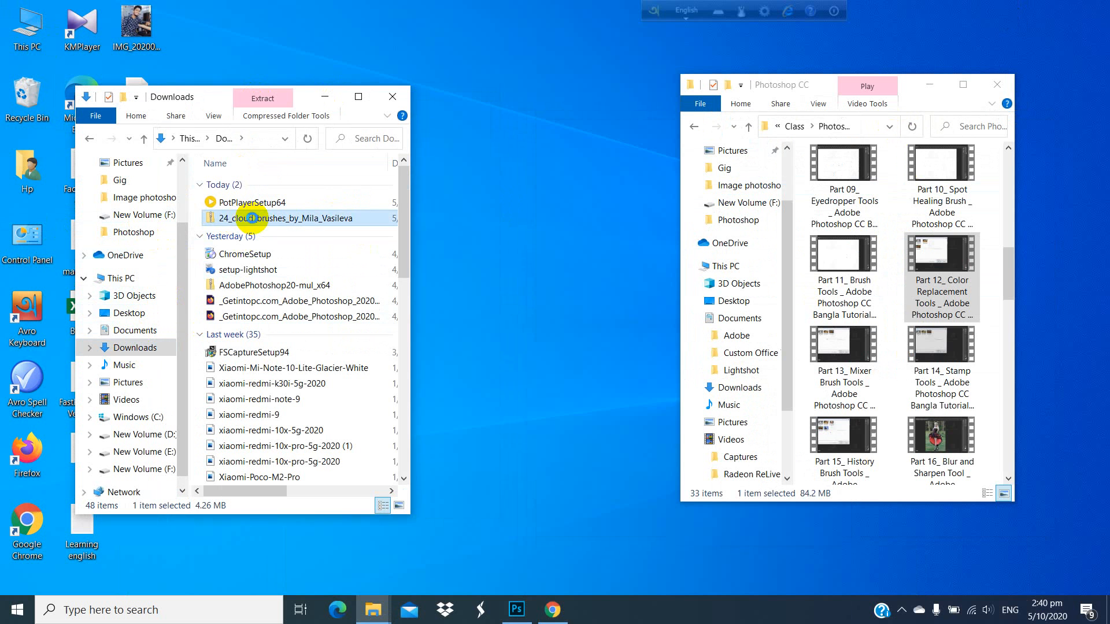
right_click(254, 219)
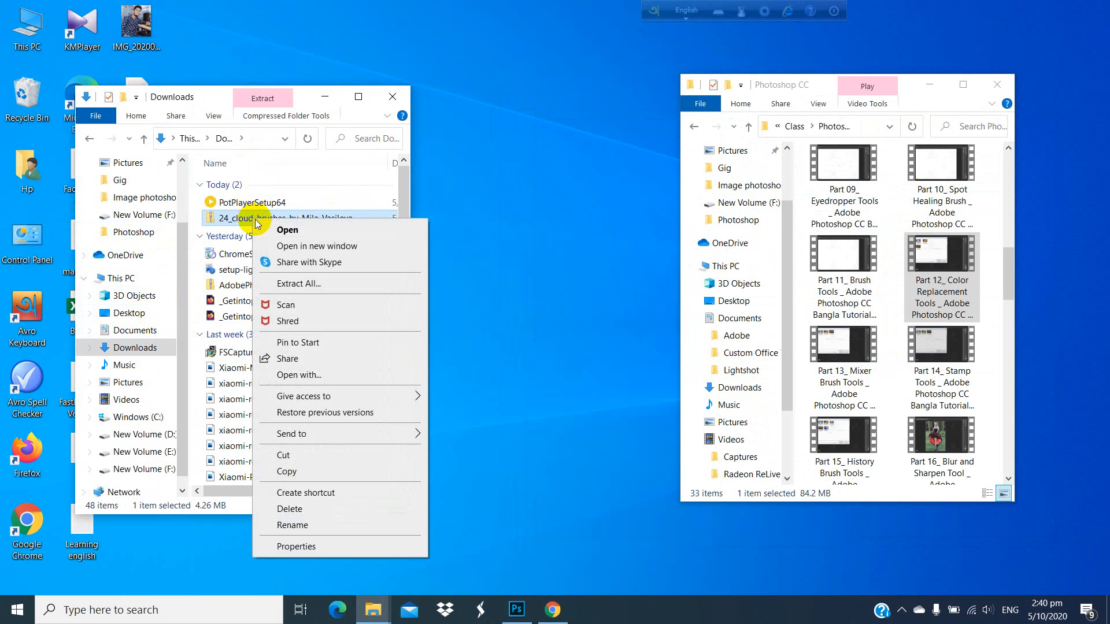
click(305, 284)
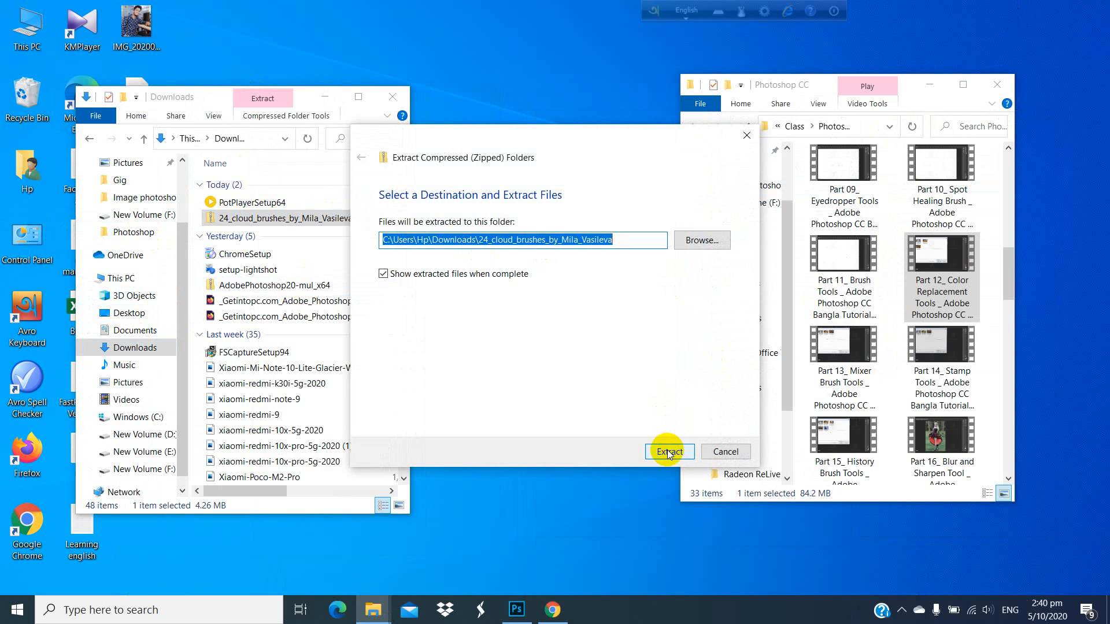
click(667, 451)
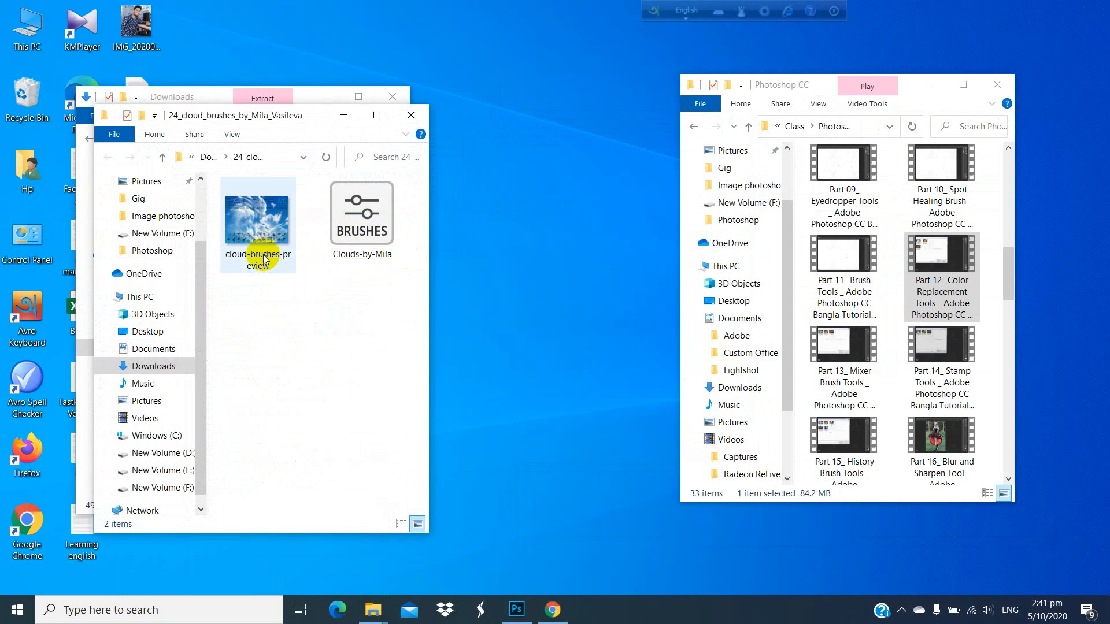
Step: Check the extracted brush file, close its folder window and minimize the Photoshop CC video folder
click(371, 220)
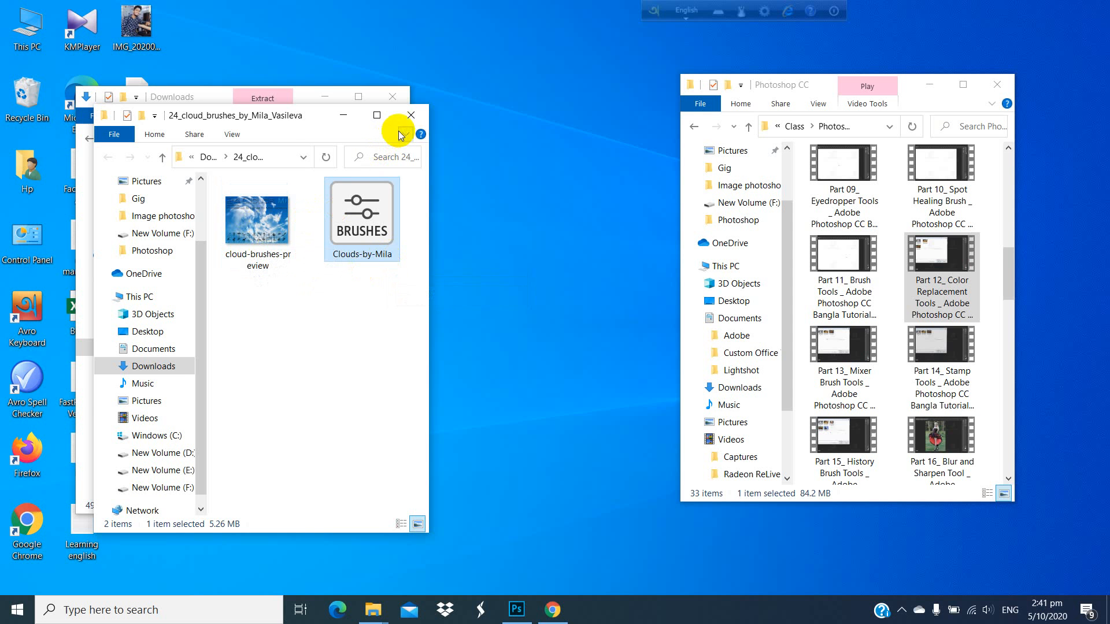
click(410, 116)
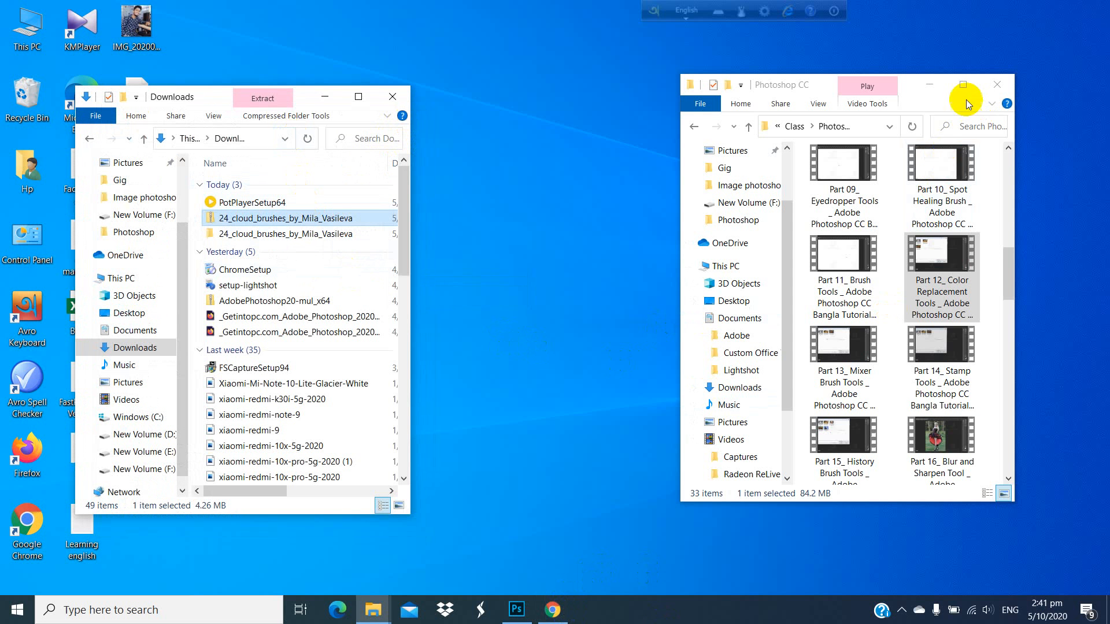
click(926, 86)
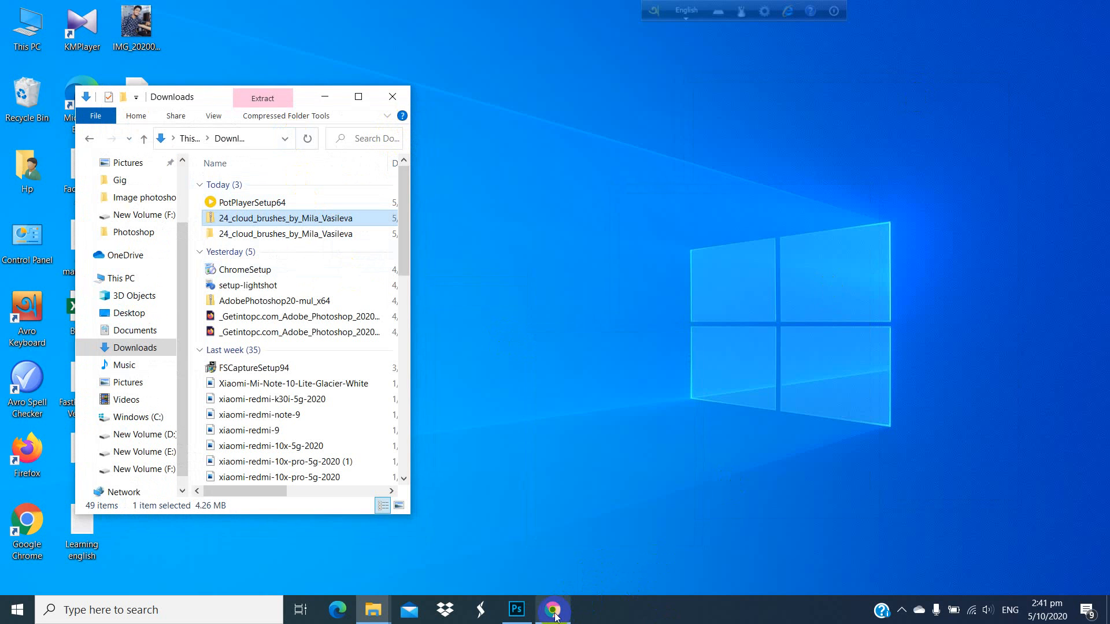
Step: Switch to Photoshop and import the clouds ABR brush file from the extracted folder in Downloads
click(520, 611)
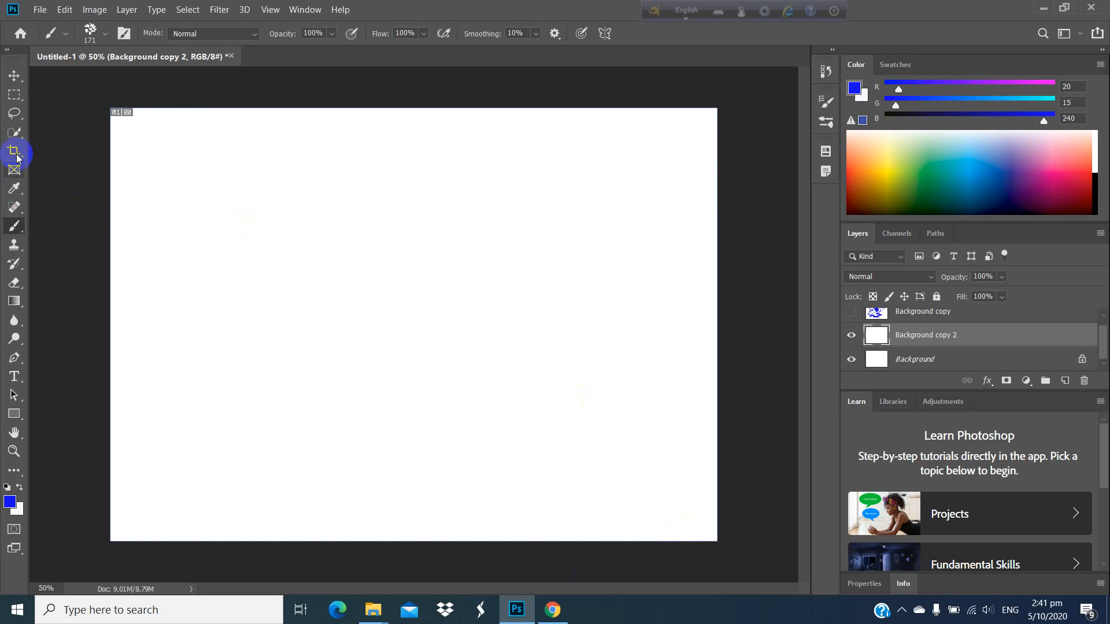
click(64, 36)
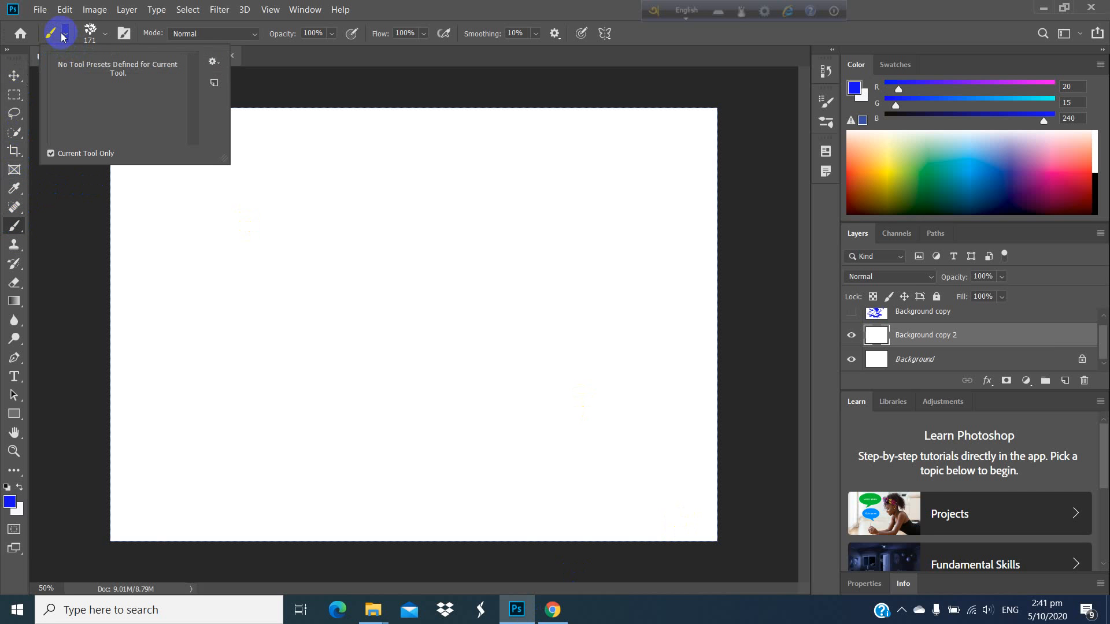
click(105, 36)
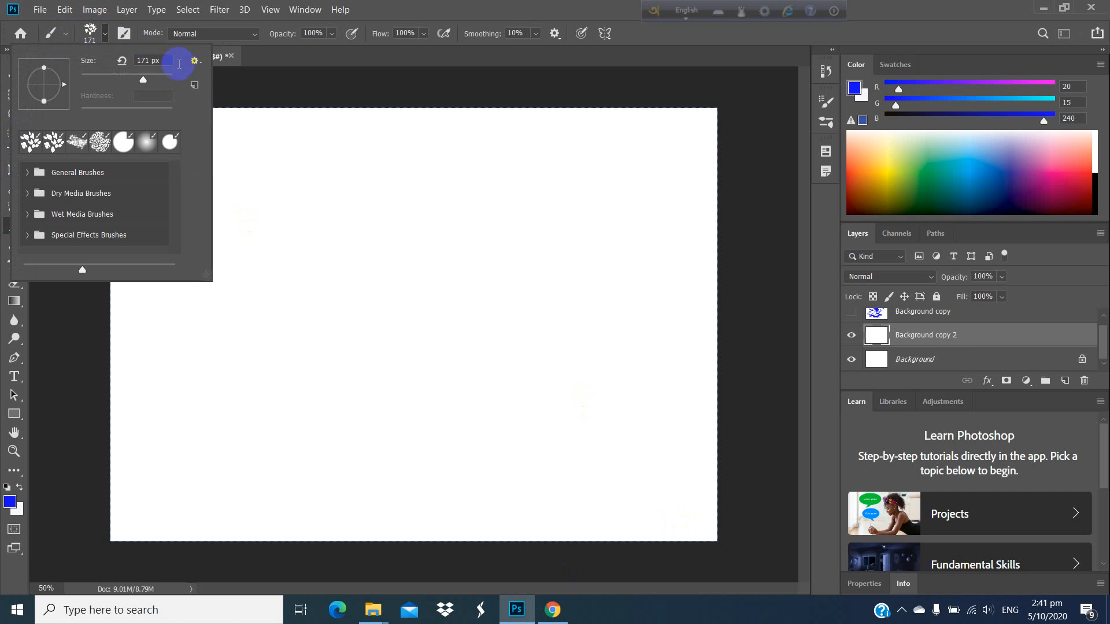
click(195, 60)
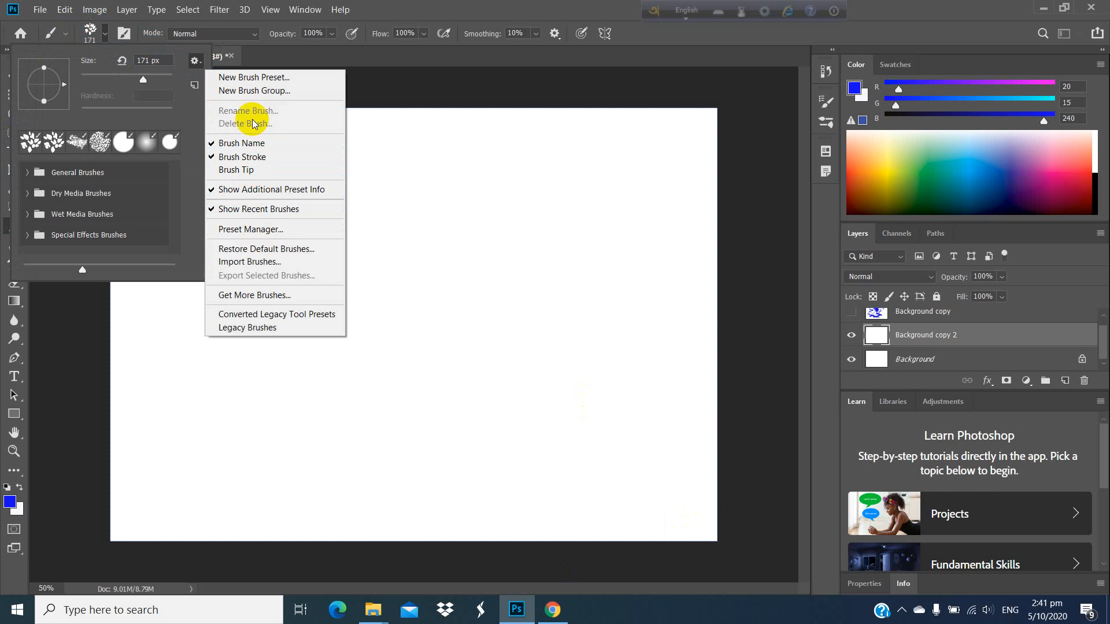
click(275, 263)
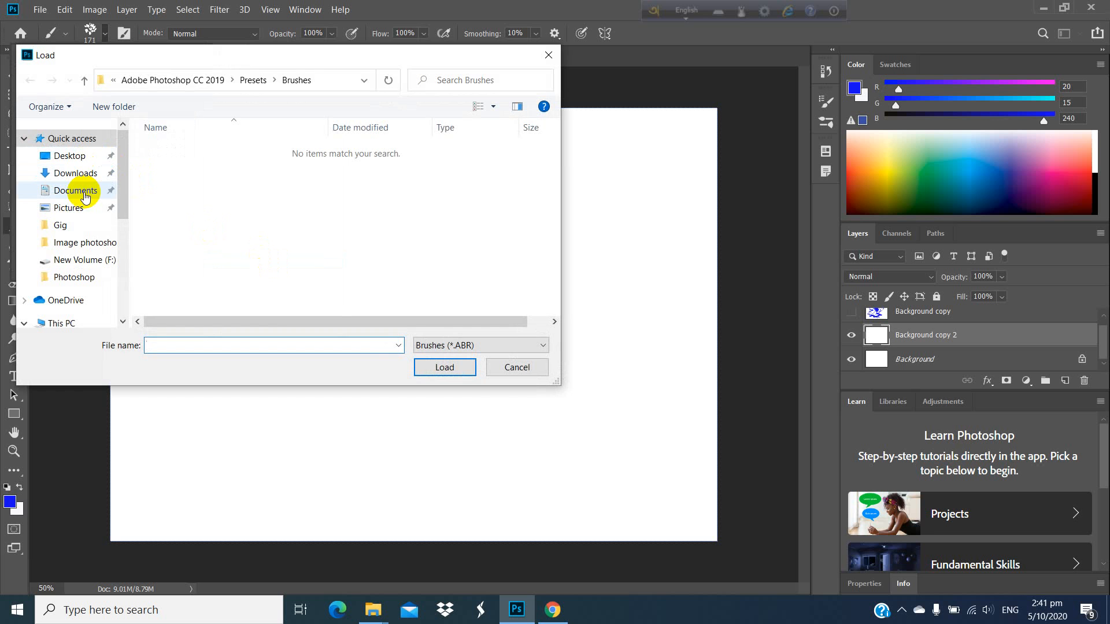
click(76, 173)
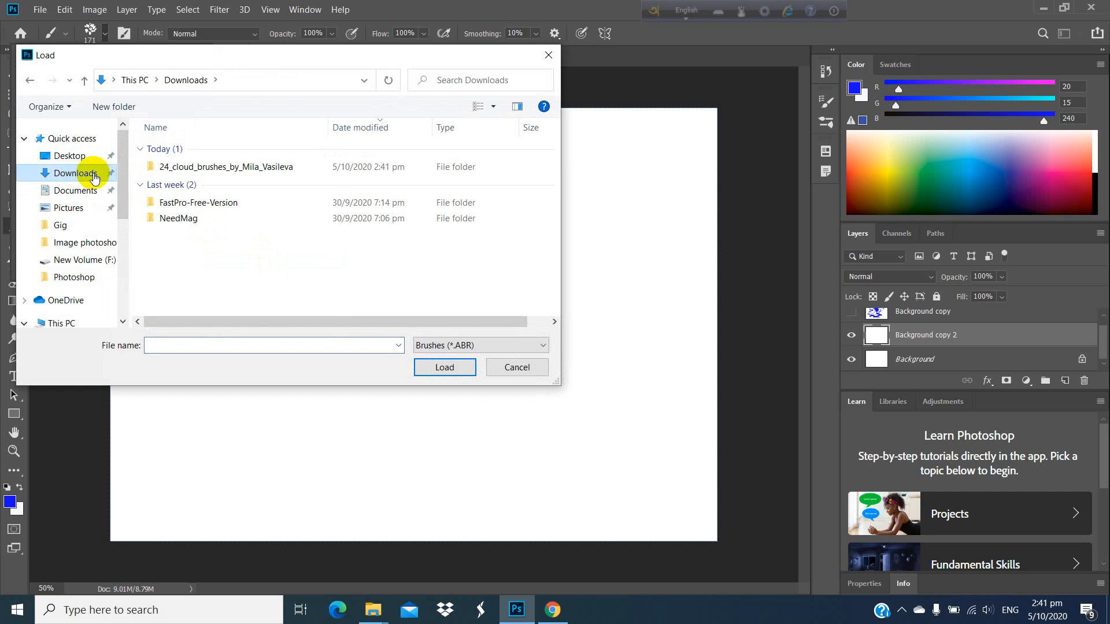
double_click(186, 167)
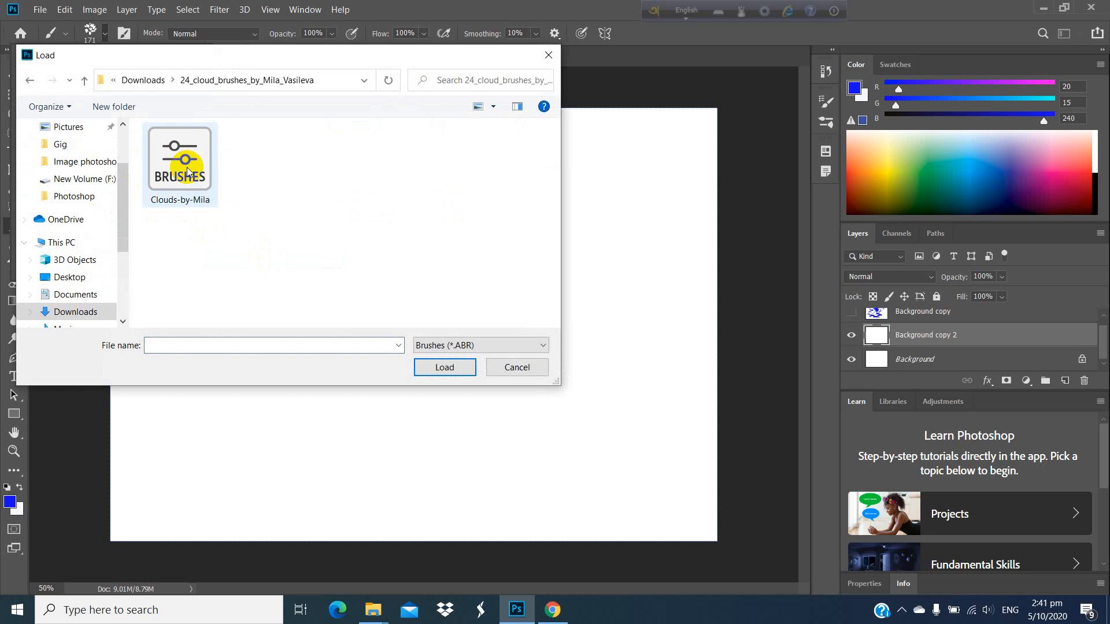
click(183, 194)
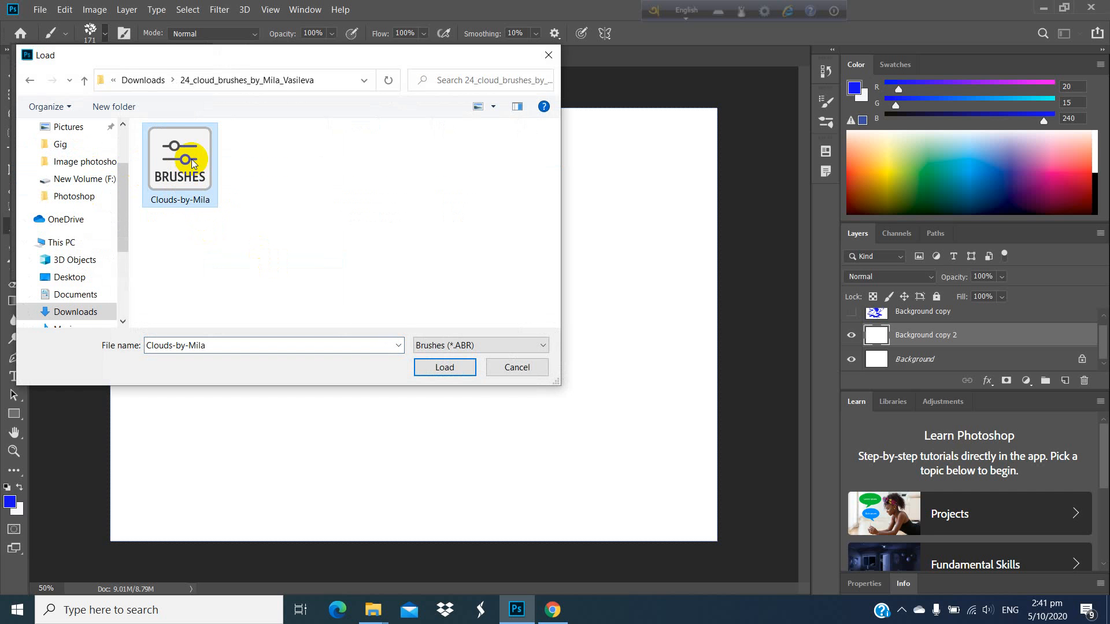
click(451, 367)
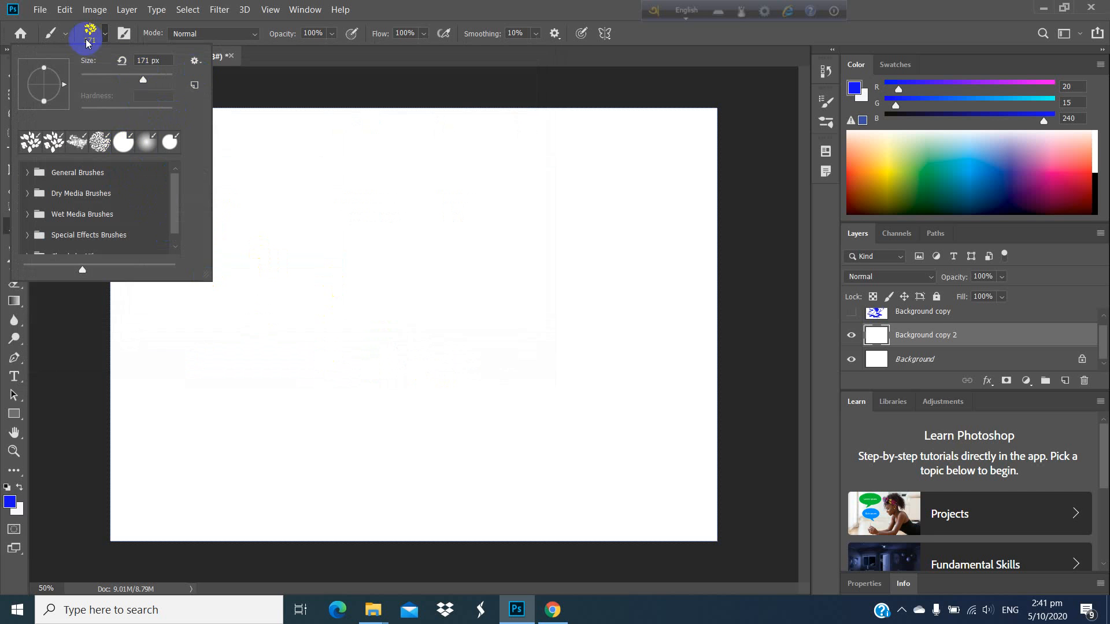
click(106, 36)
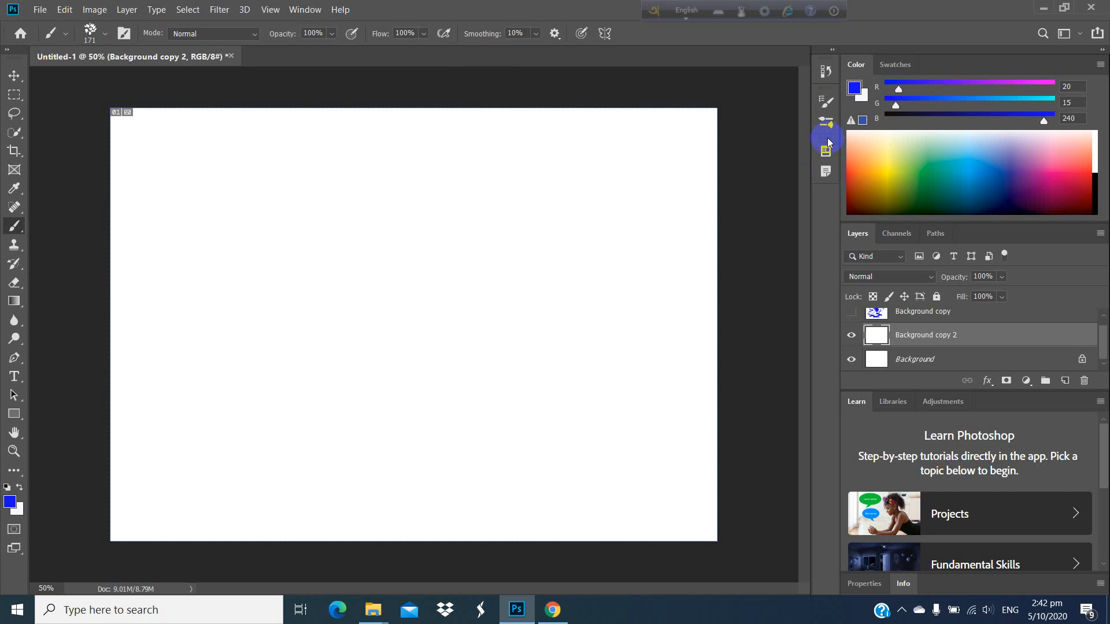
Step: Choose the imported 886 px cloud brush tip, stamp four blue clouds on the upper canvas, and close the brush settings
click(826, 109)
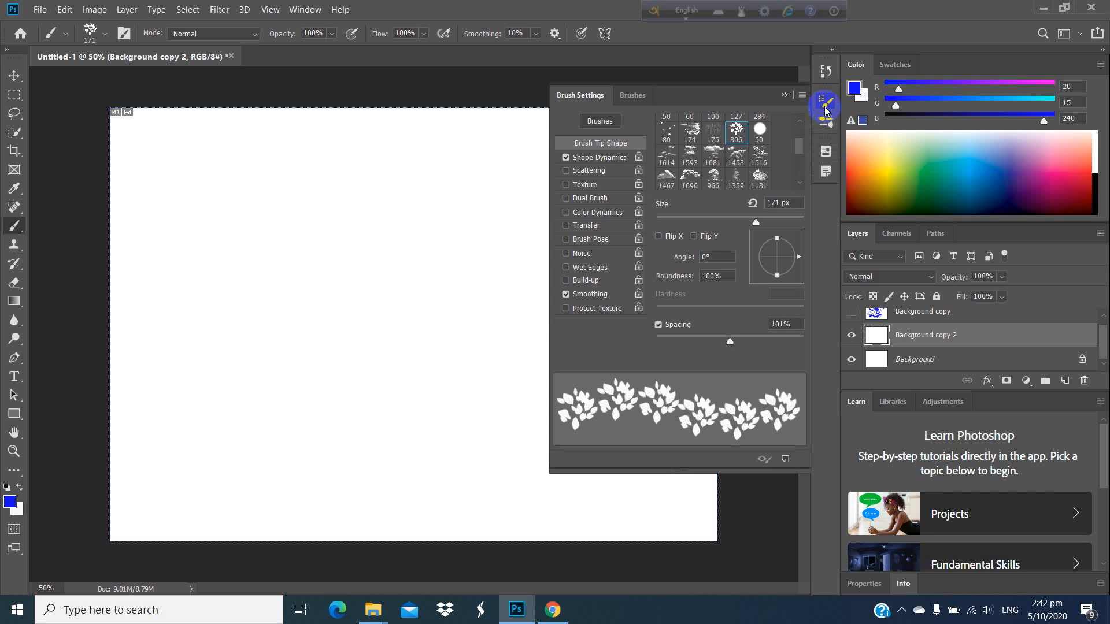
scroll(734, 175, down, 5)
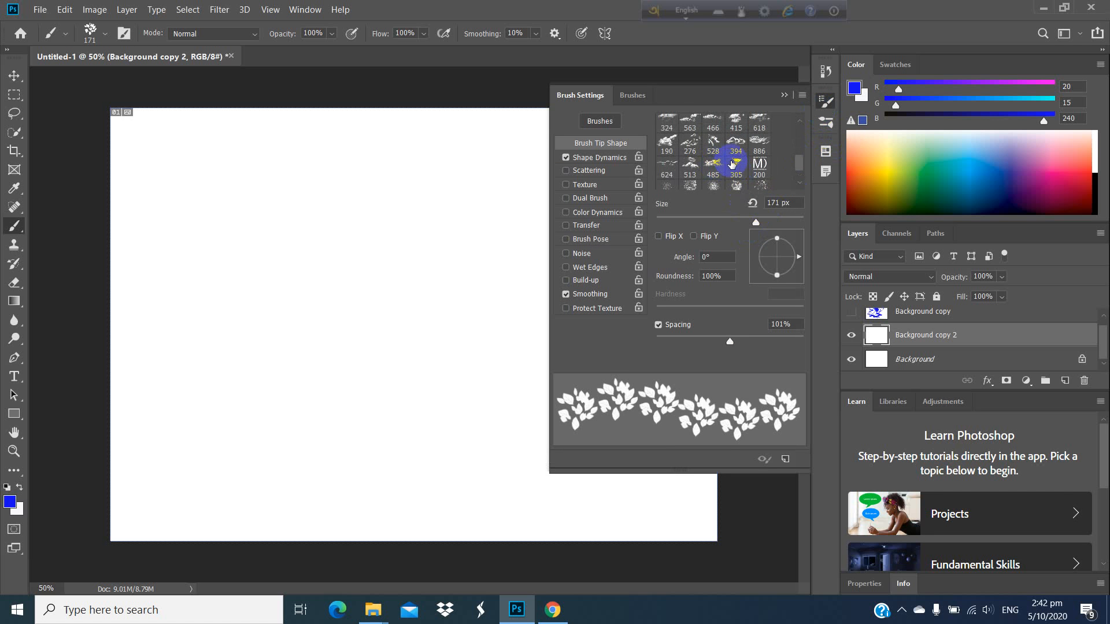
click(239, 224)
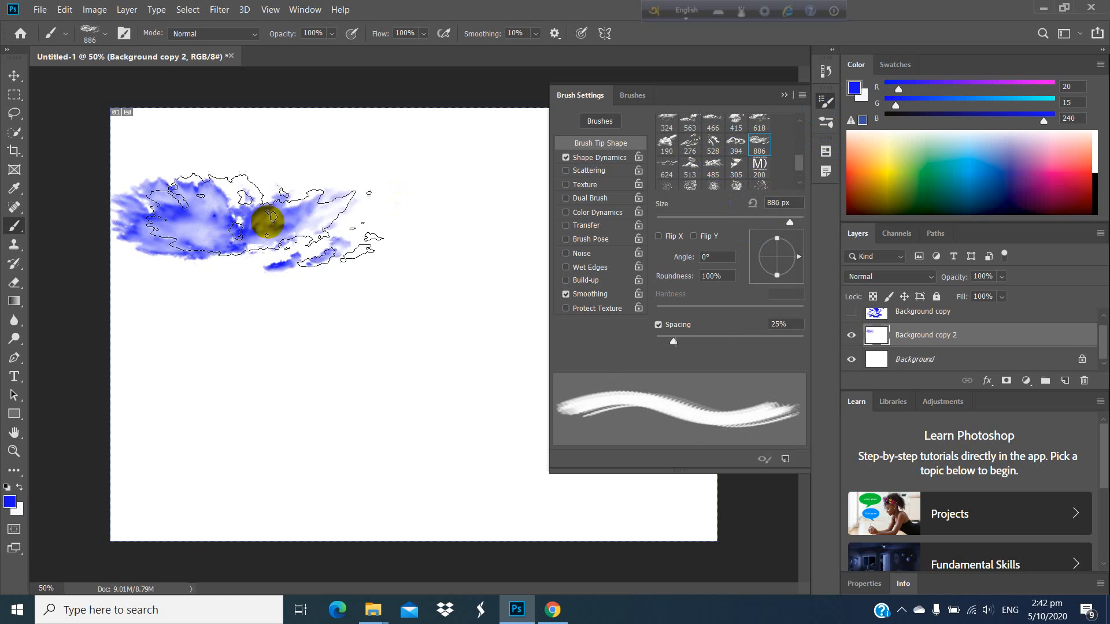
click(443, 213)
click(384, 315)
click(285, 331)
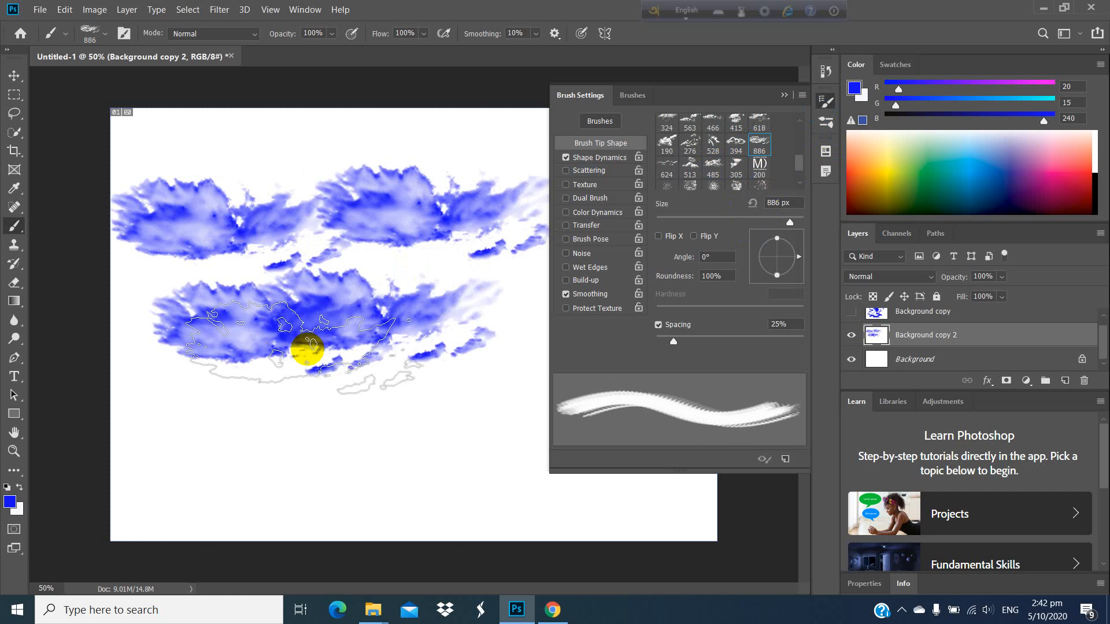
click(782, 96)
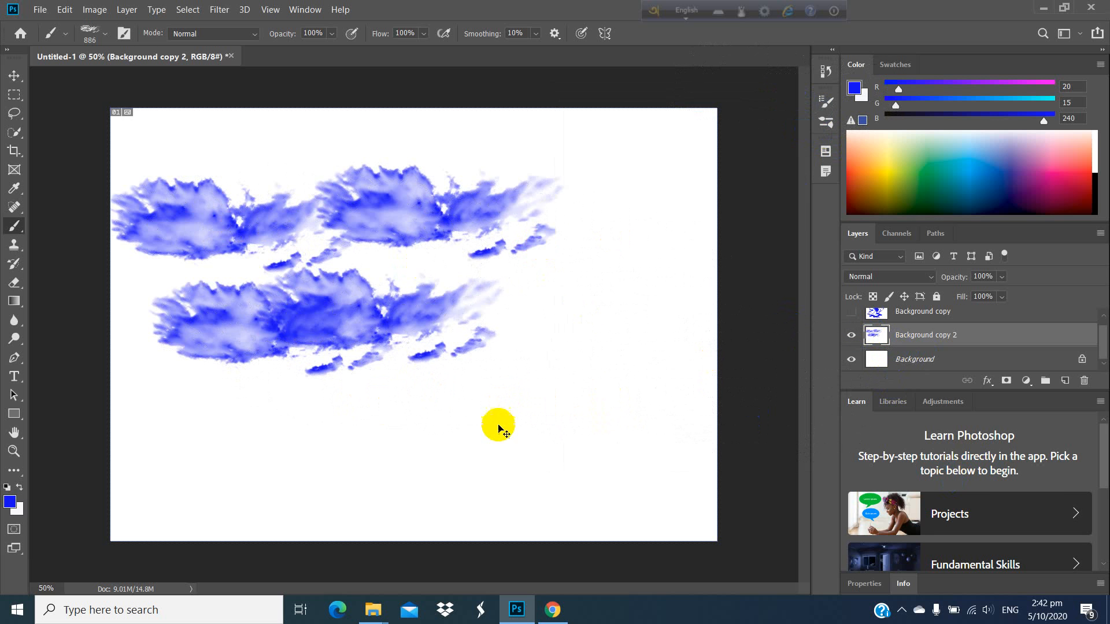
Step: Undo all the blue cloud stamps on the Background copy 2 layer
key(ctrl+z)
key(ctrl+z)
key(ctrl+z)
key(ctrl+z)
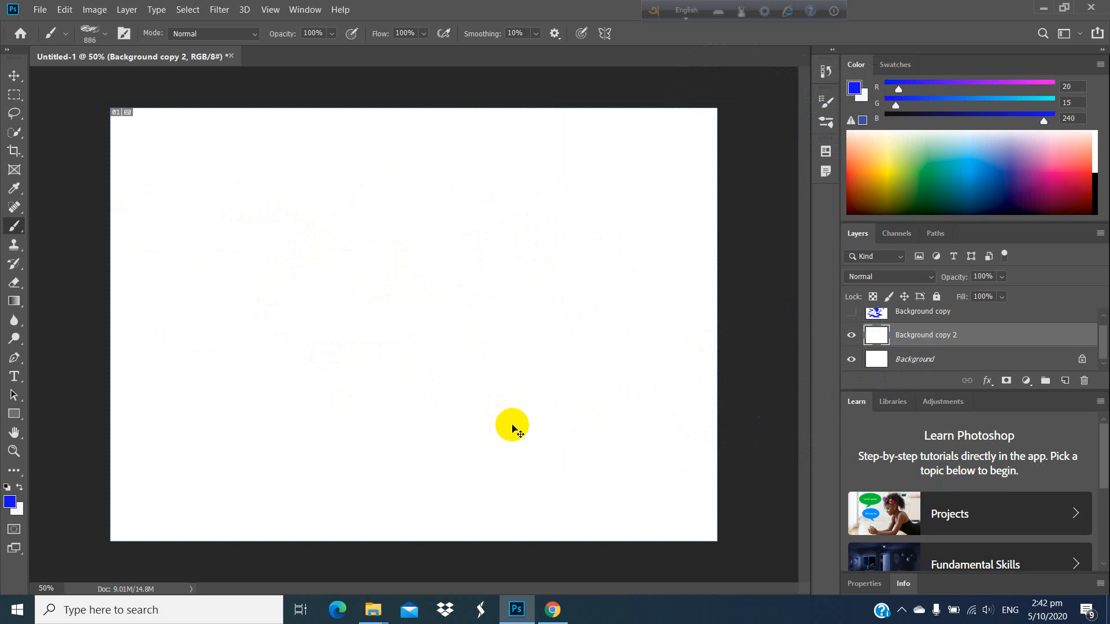
Step: Set the background color to blue #1534f1
click(17, 510)
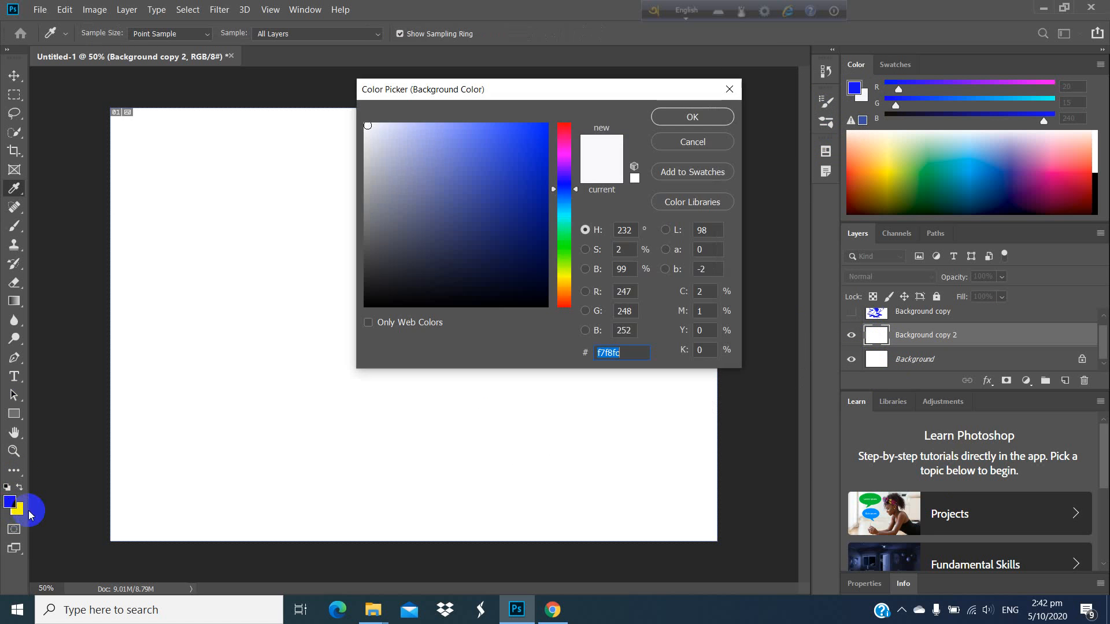
click(532, 133)
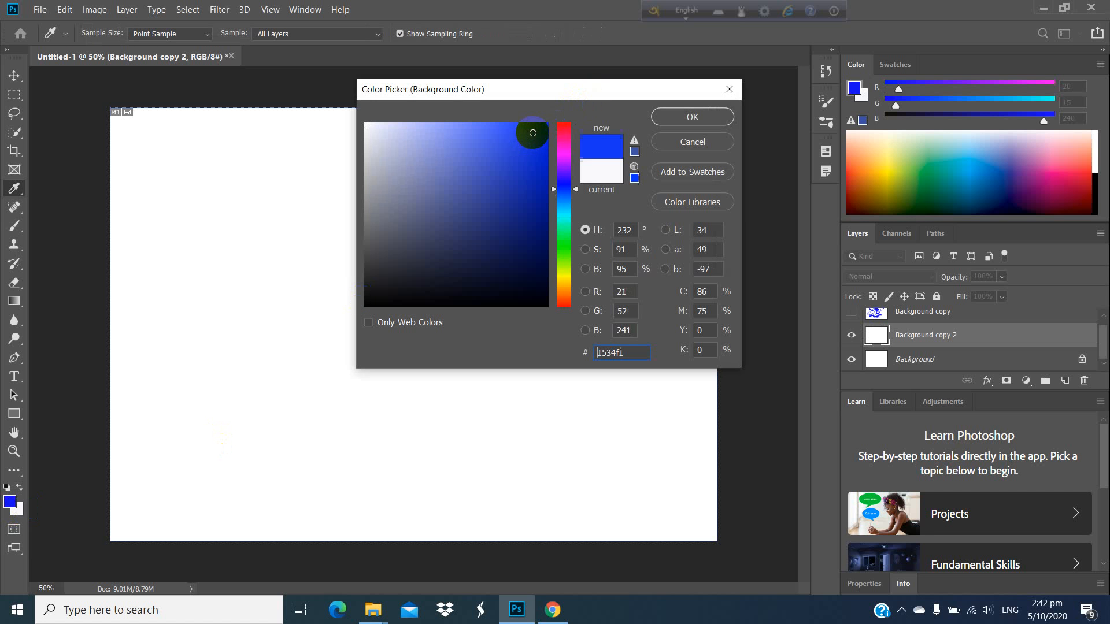
click(695, 118)
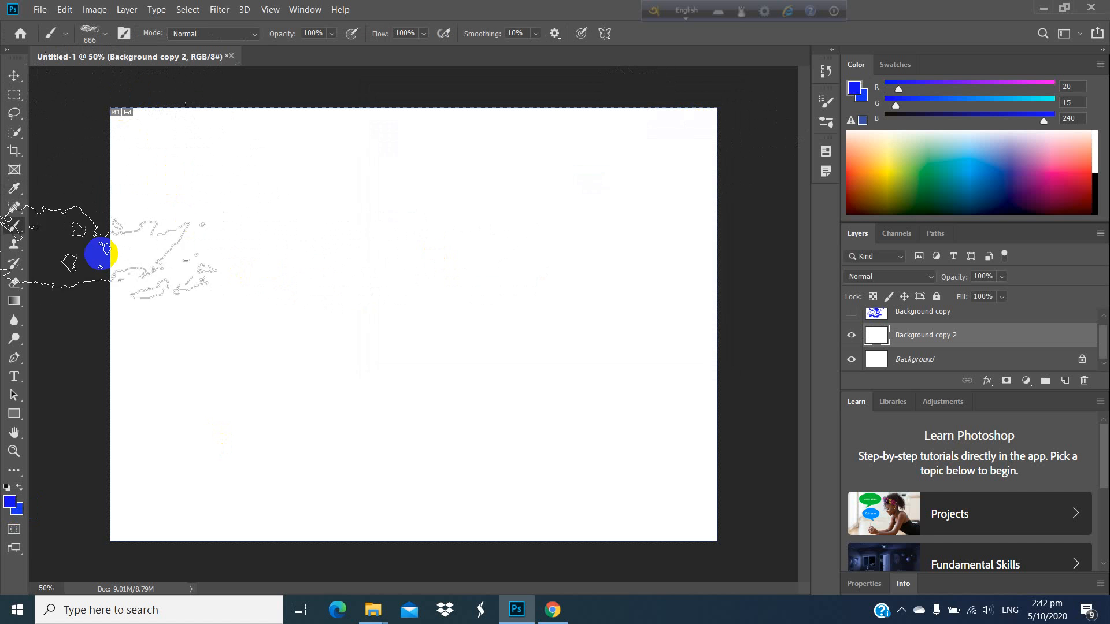
Step: Fill the Background copy 2 layer with a left-to-right foreground-to-background linear gradient and return to the Brush tool
click(14, 301)
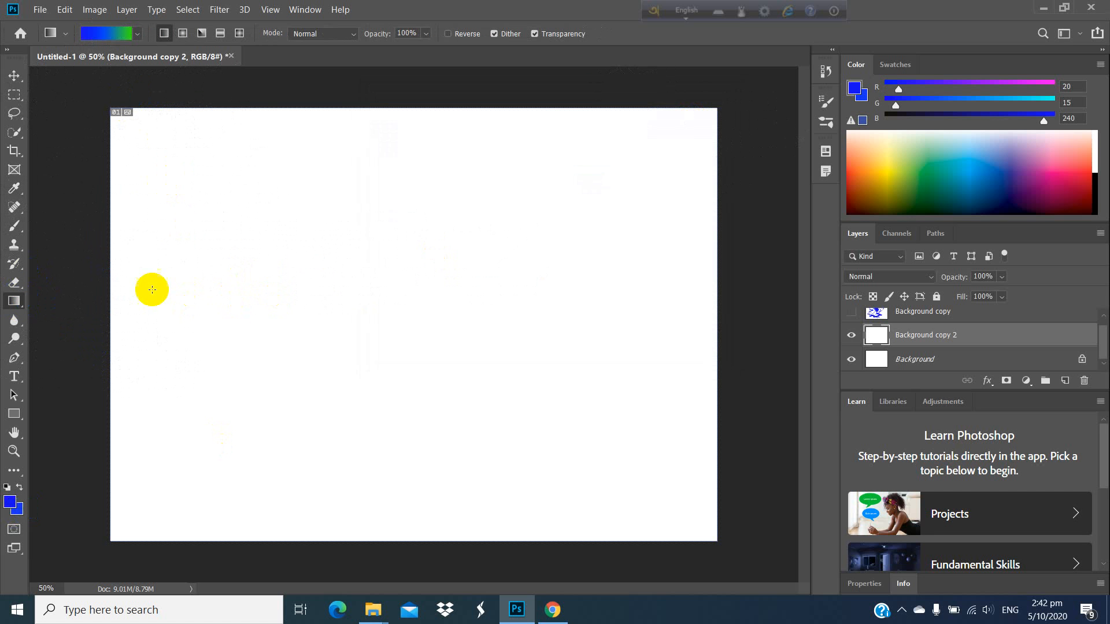
click(138, 36)
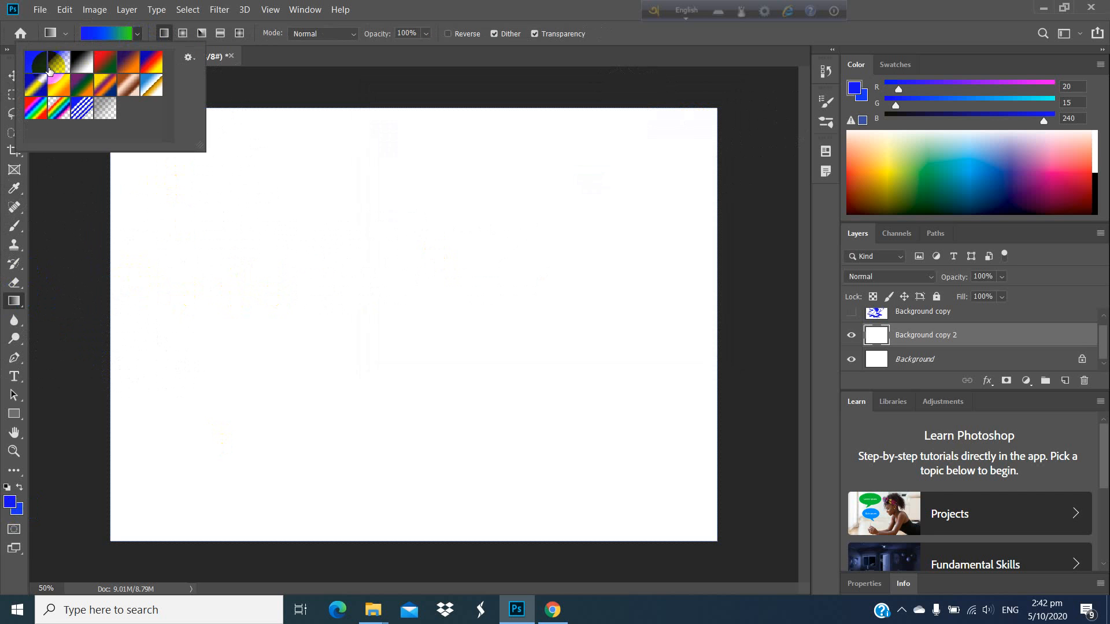
click(41, 69)
click(146, 273)
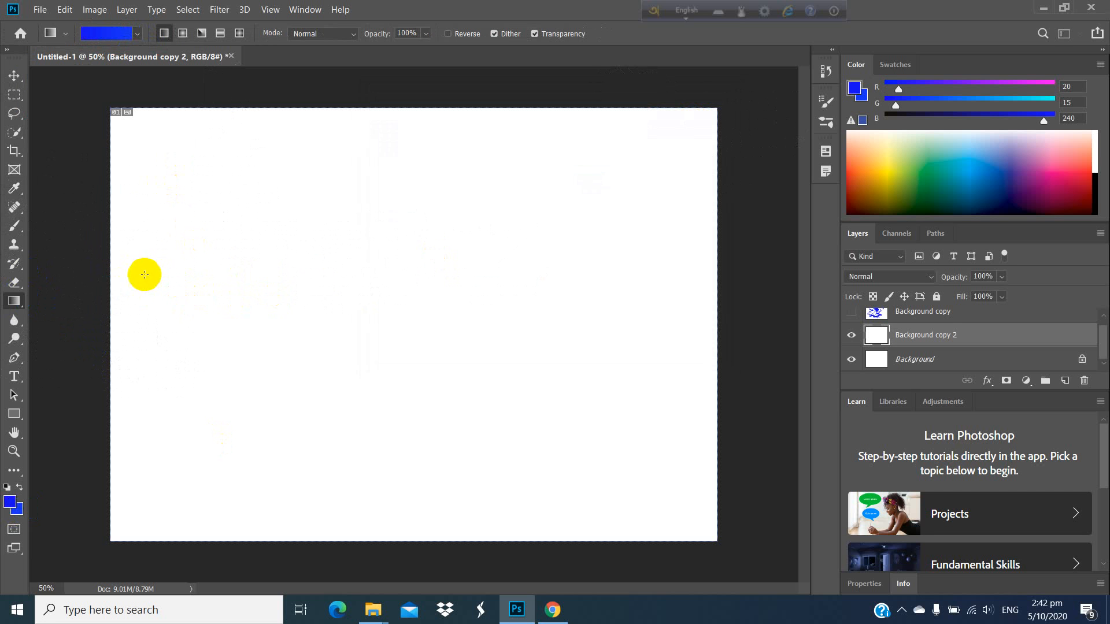
drag(90, 291, 817, 301)
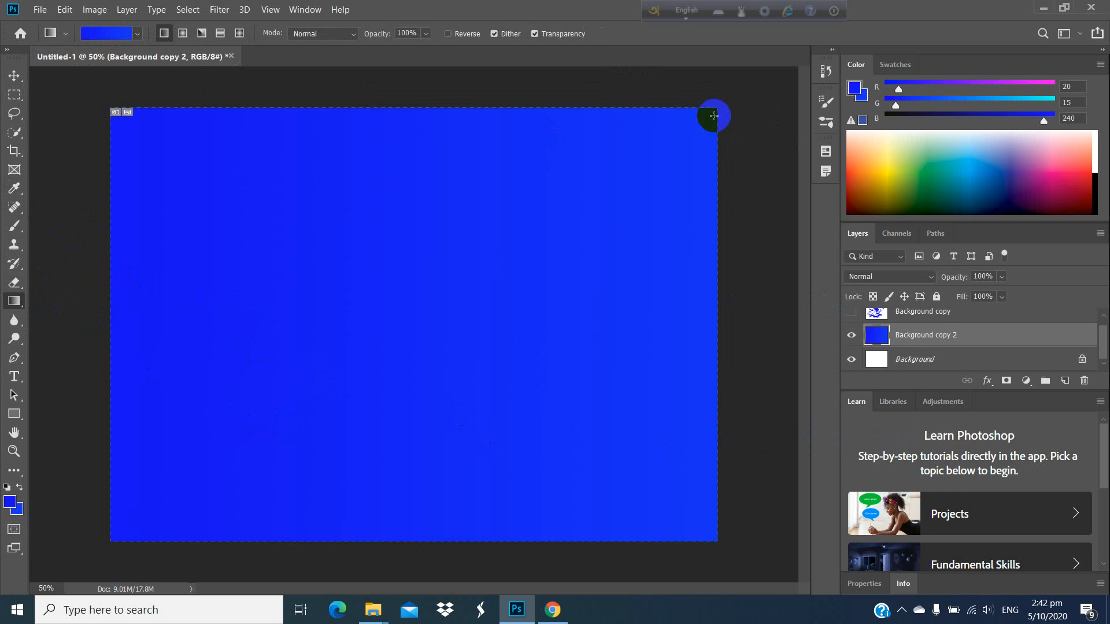
click(10, 229)
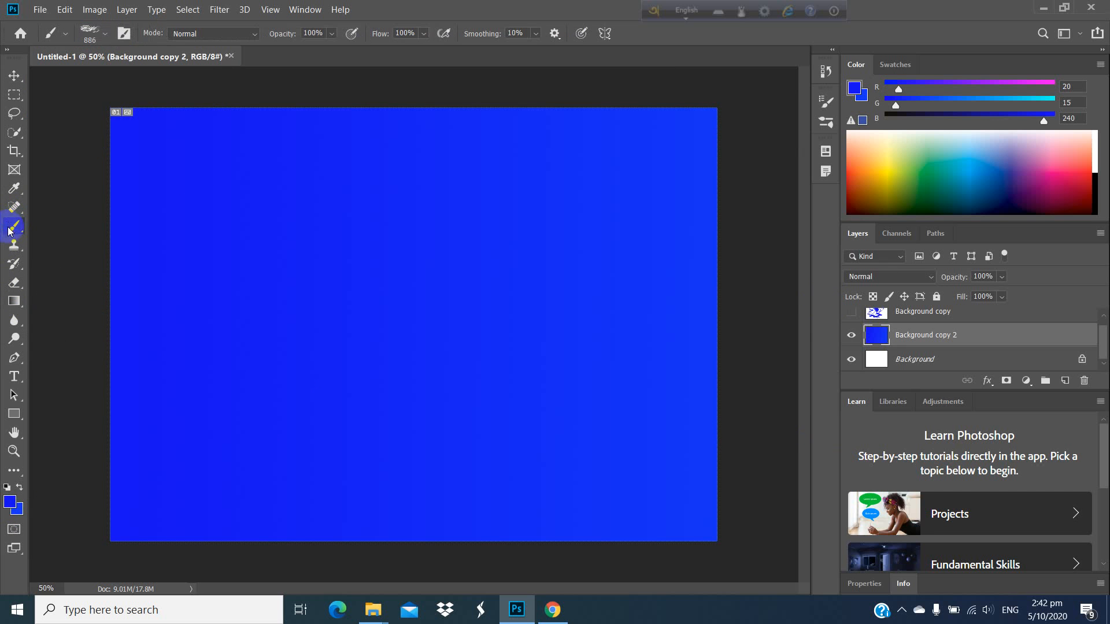
click(104, 35)
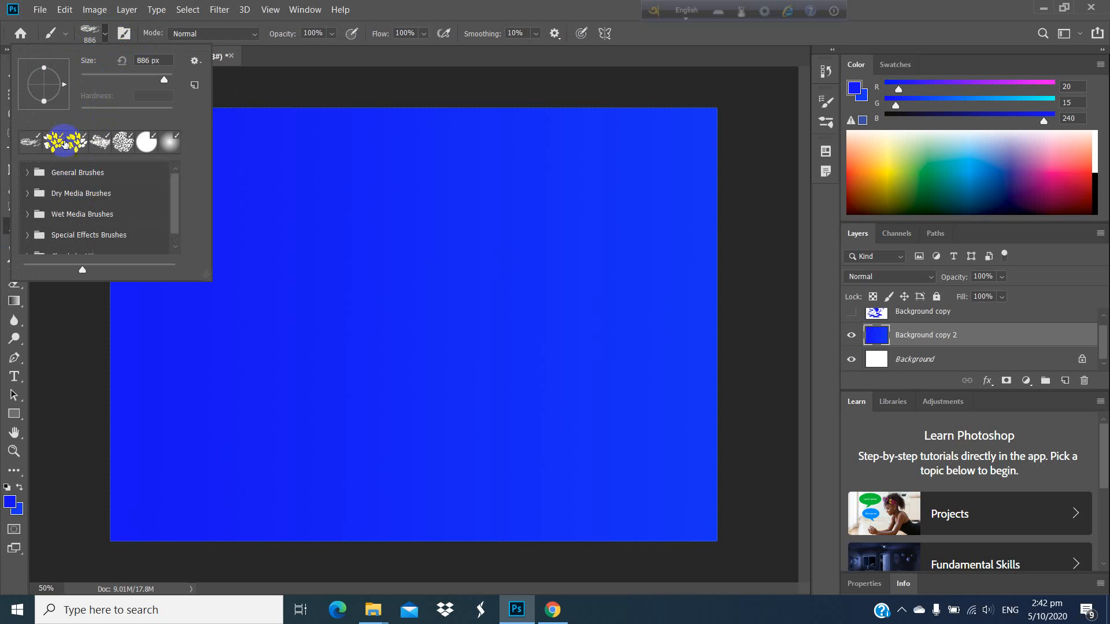
click(100, 38)
click(305, 10)
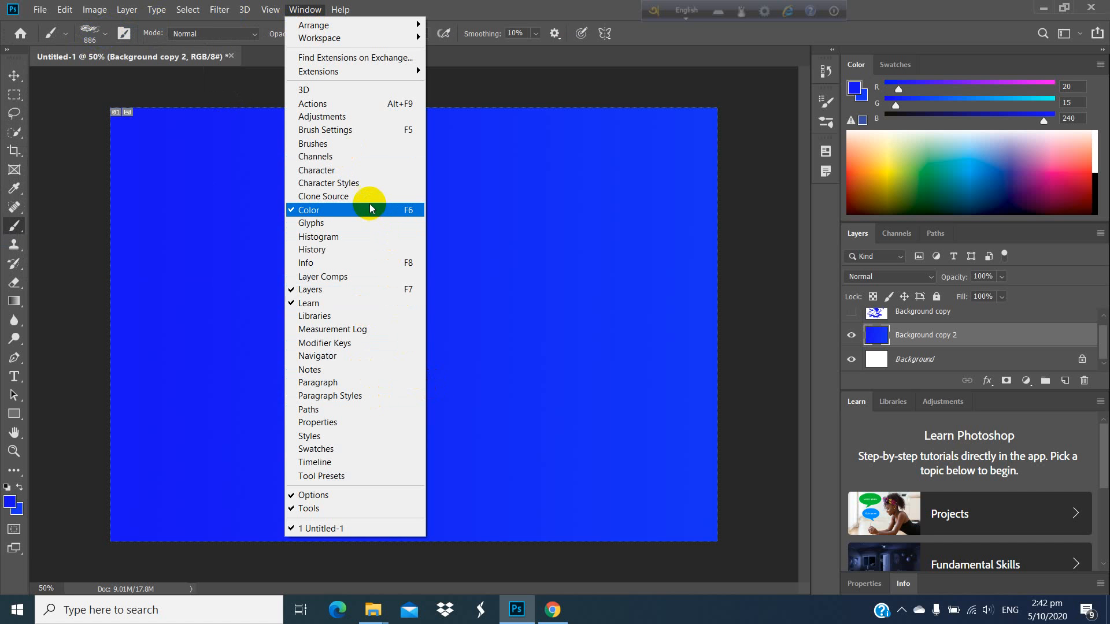
click(329, 147)
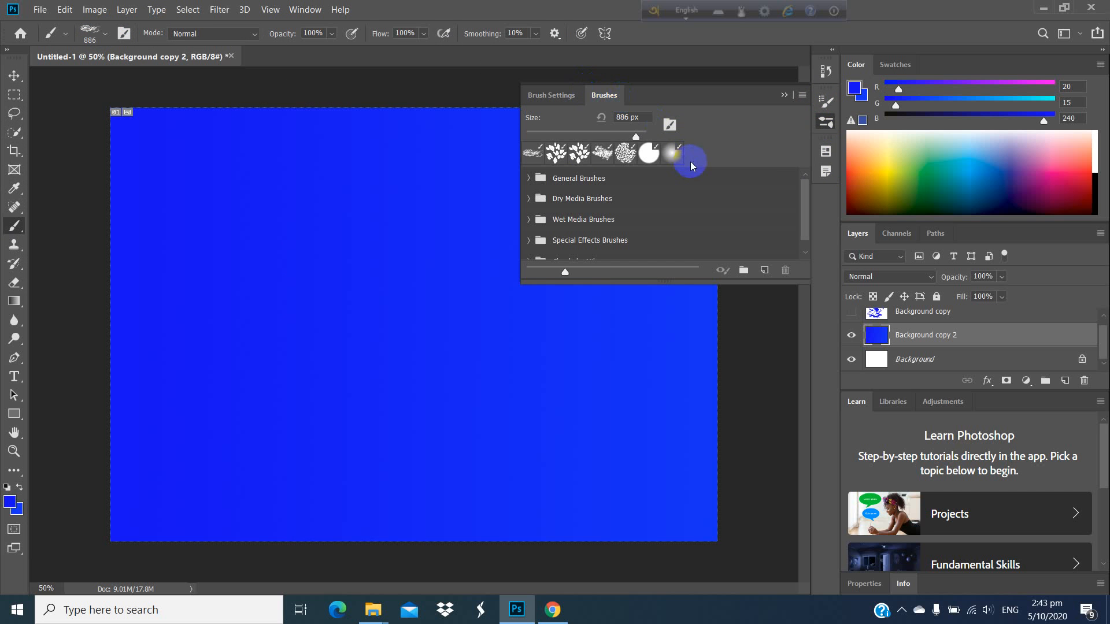
click(823, 117)
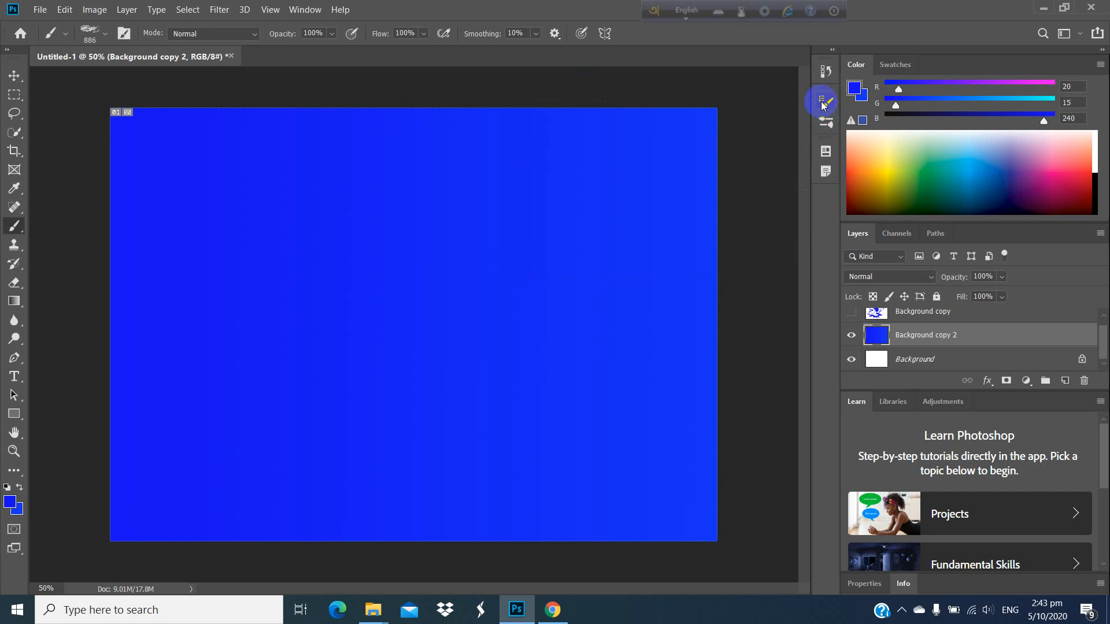
Step: Choose the imported 190 px cloud brush tip in the brush settings and close the settings
click(824, 101)
scroll(730, 166, down, 1)
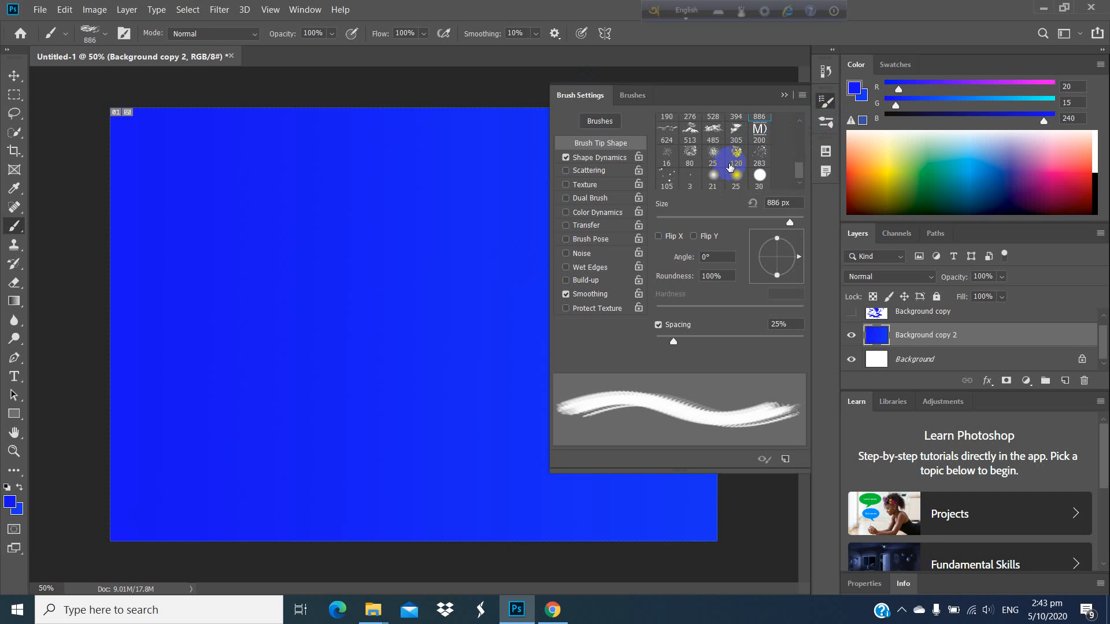
scroll(734, 173, up, 2)
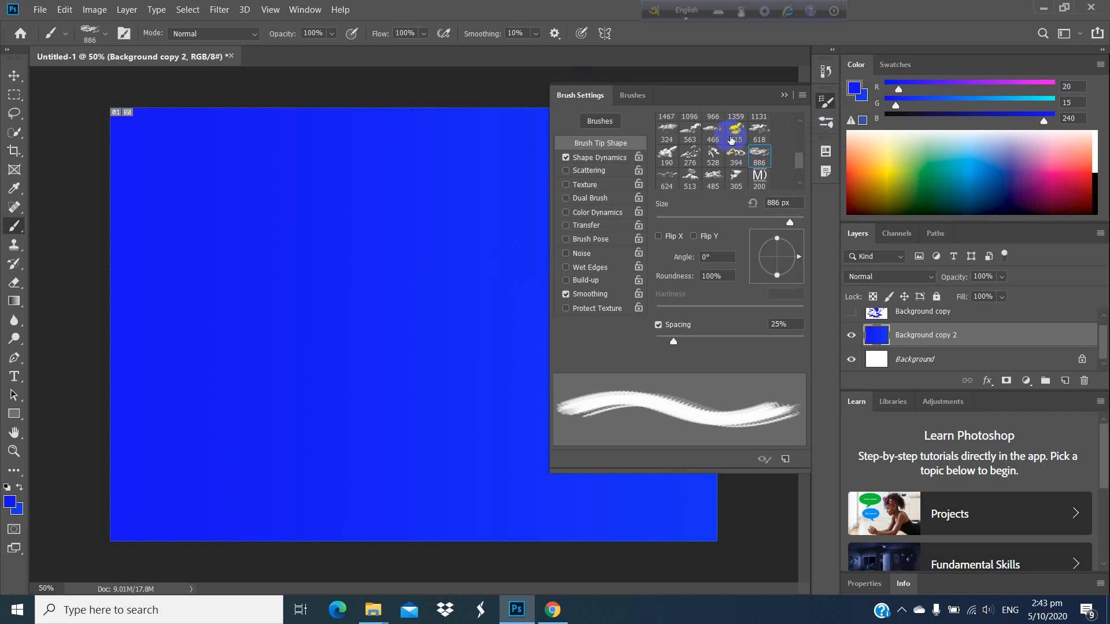
click(732, 137)
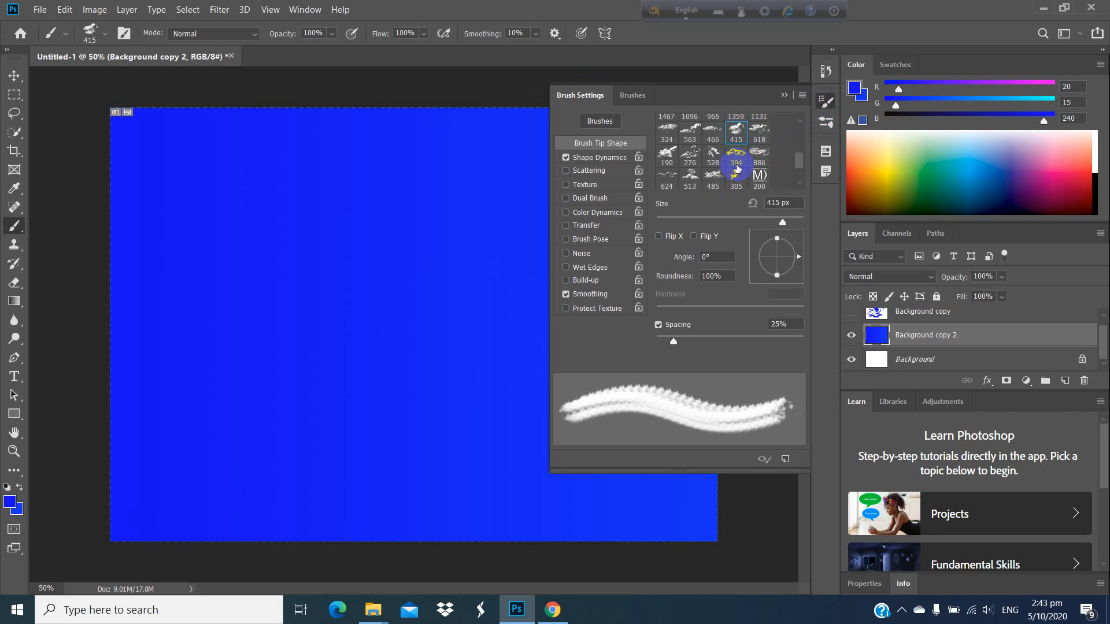
click(760, 154)
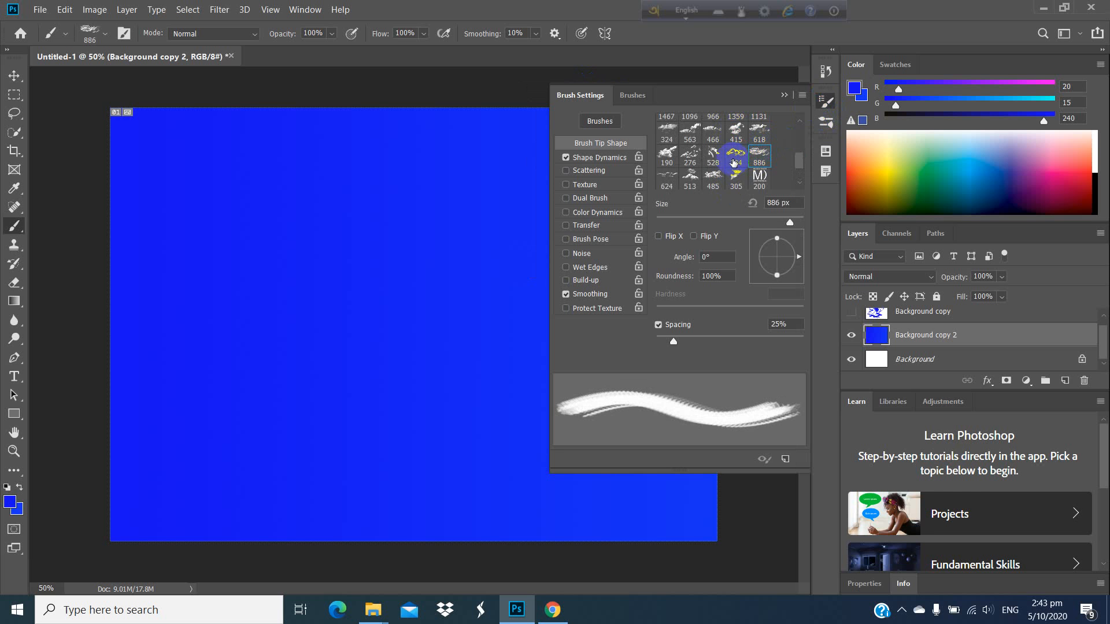
scroll(725, 162, down, 1)
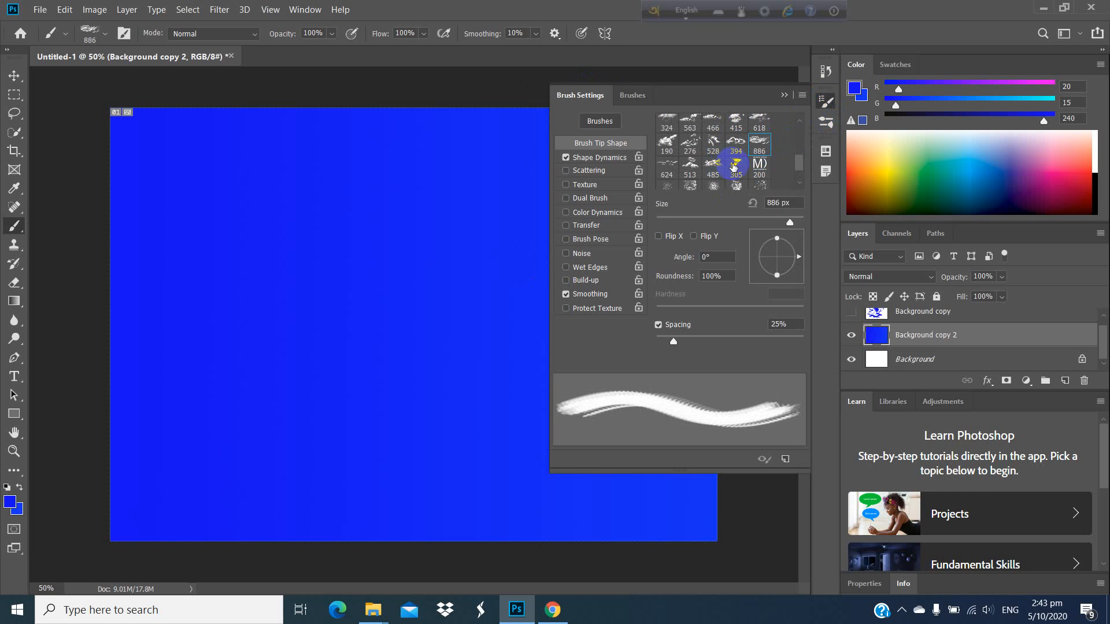
click(734, 167)
scroll(735, 167, down, 1)
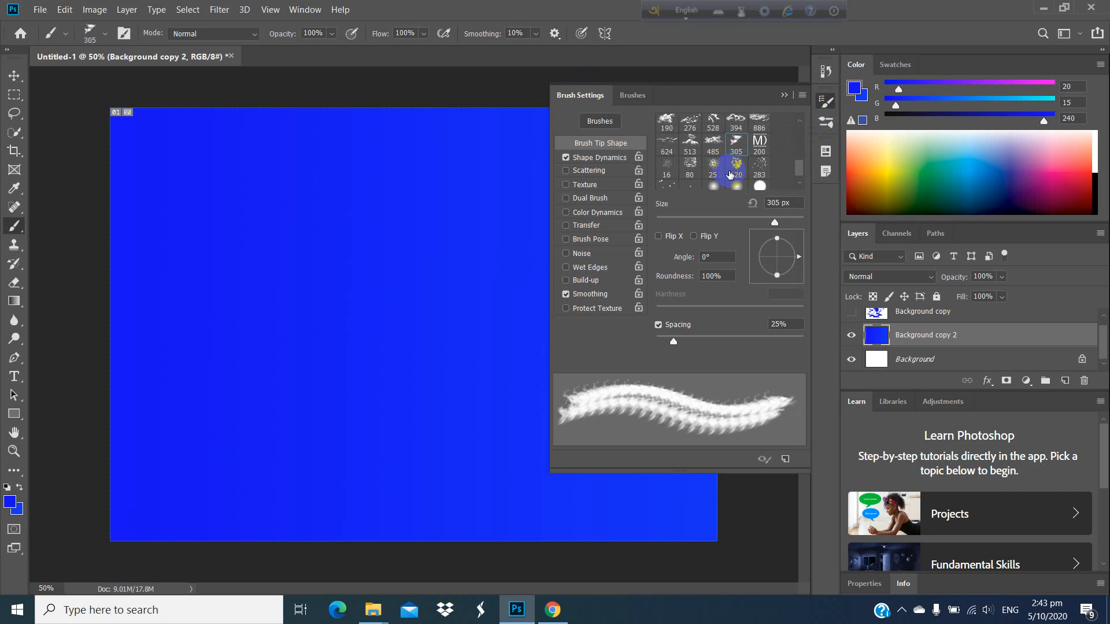
scroll(725, 172, up, 2)
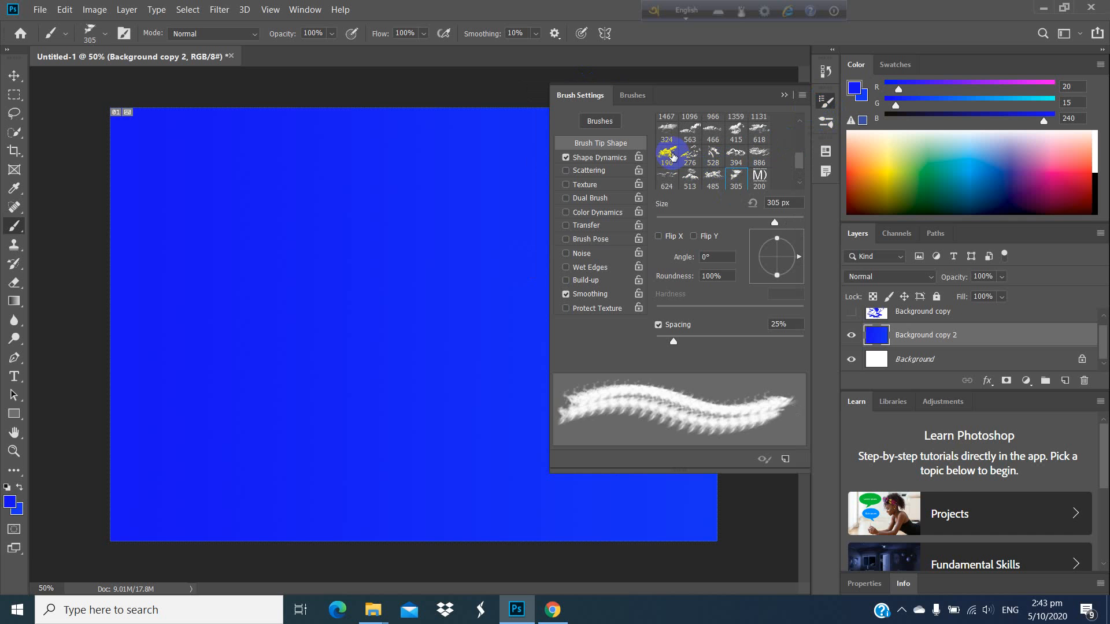
click(670, 155)
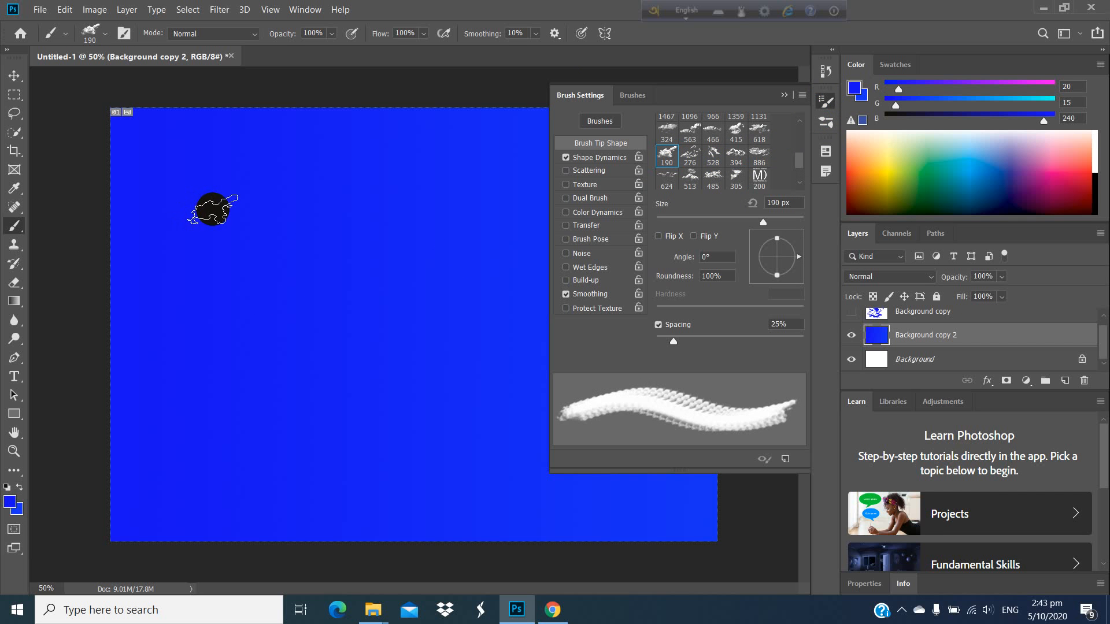
click(790, 98)
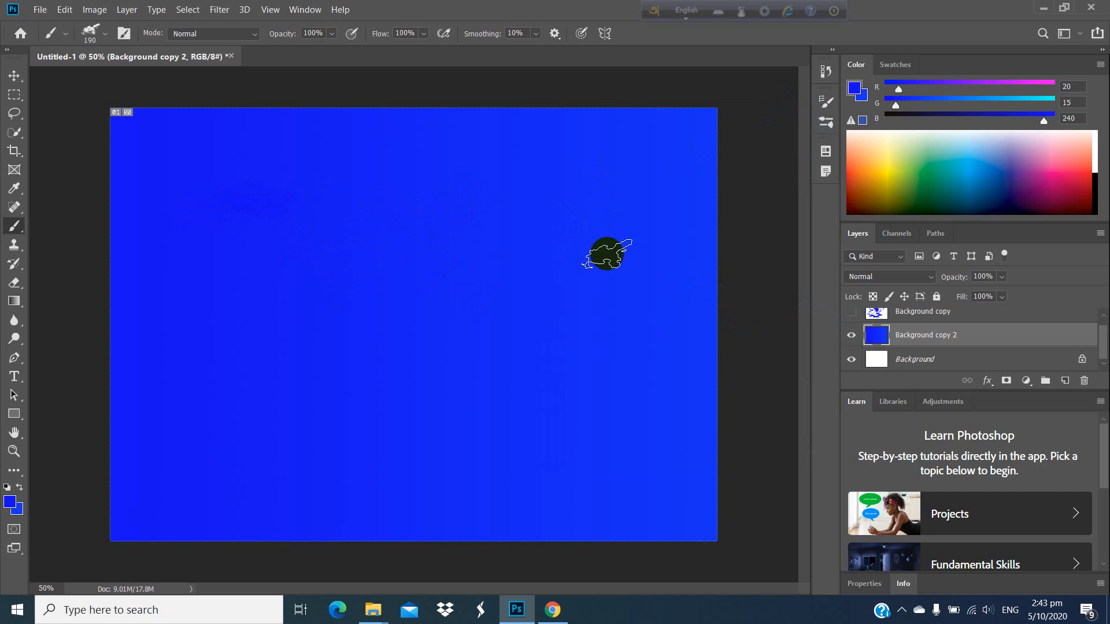
Step: Set the cloud brush size to 800 px and stamp a blue cloud on the upper-left part of the canvas
key(bracketright)
key(bracketright)
key(bracketright)
key(bracketright)
key(bracketright)
key(bracketright)
key(bracketright)
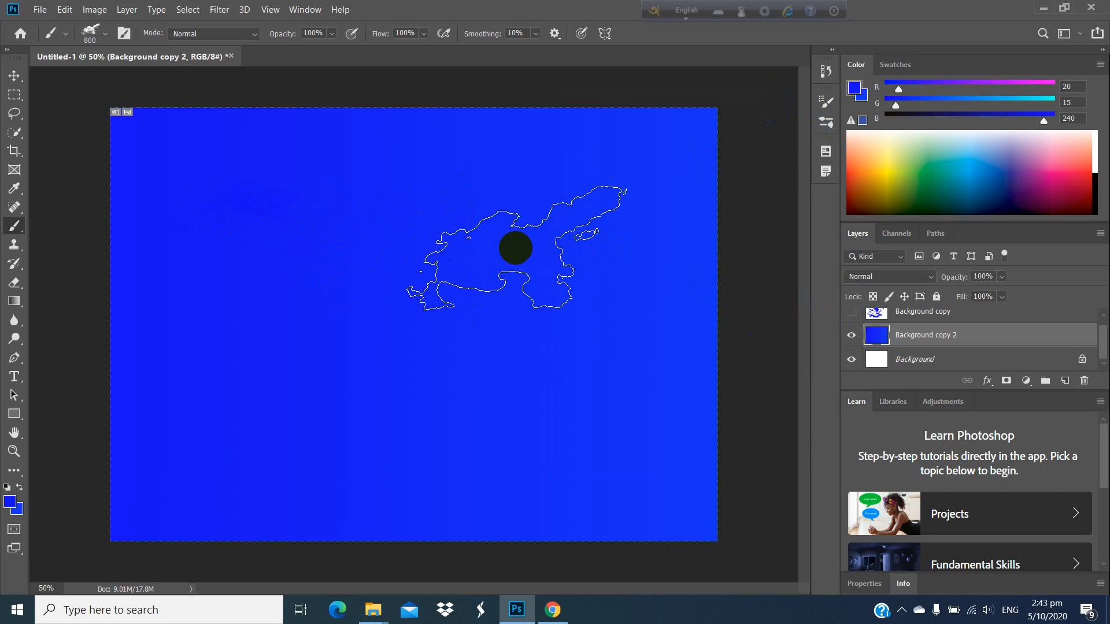
key(bracketleft)
key(bracketleft)
key(bracketleft)
key(bracketleft)
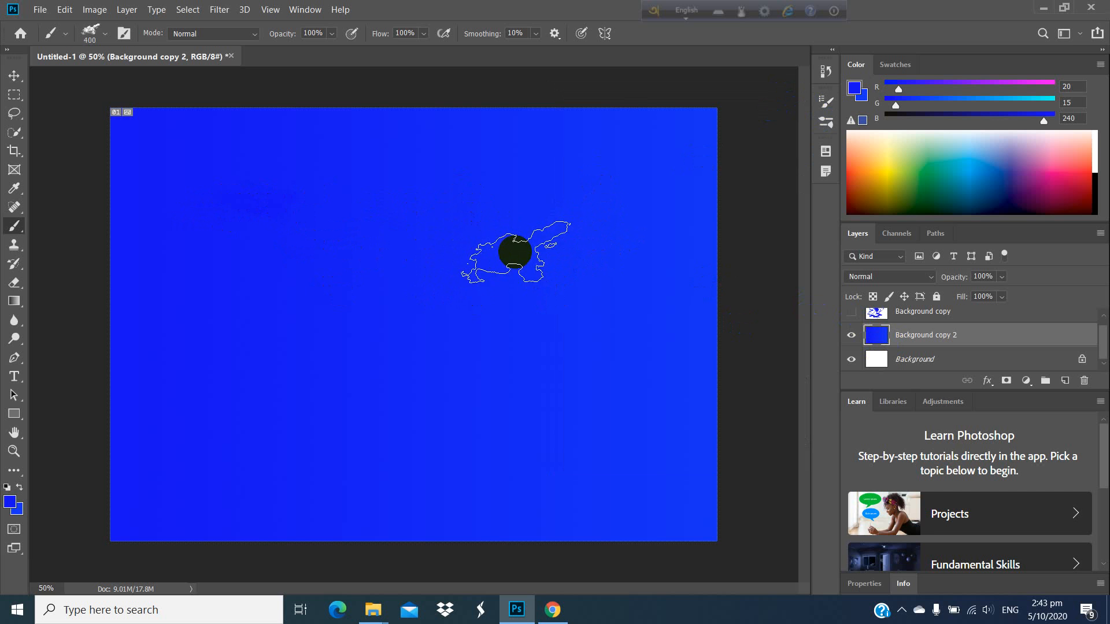
key(bracketright)
key(bracketright)
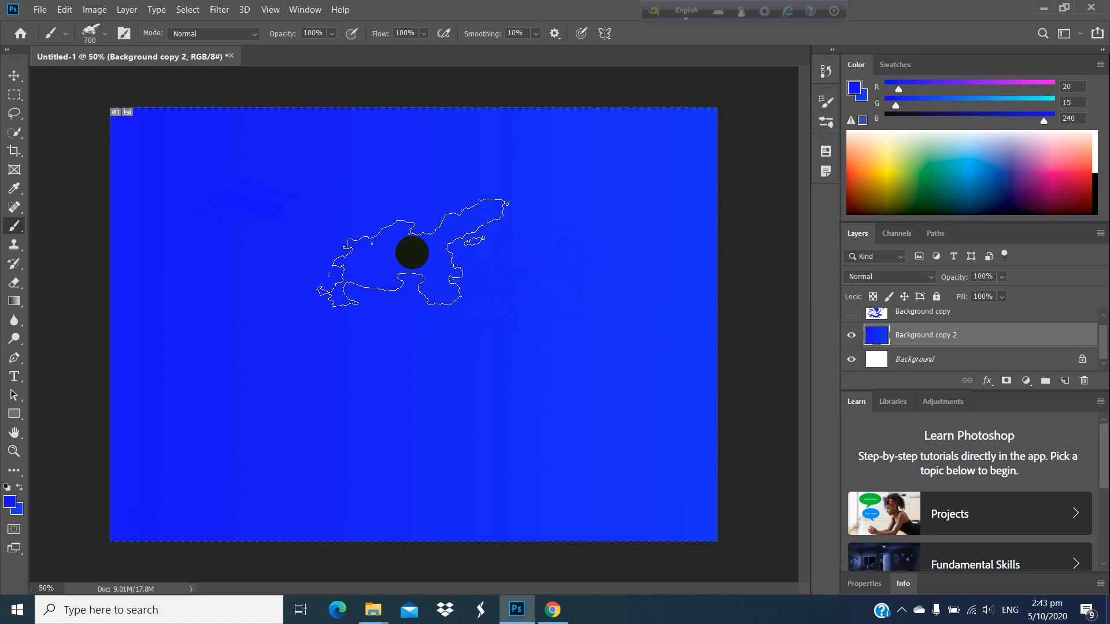
key(bracketright)
key(bracketright)
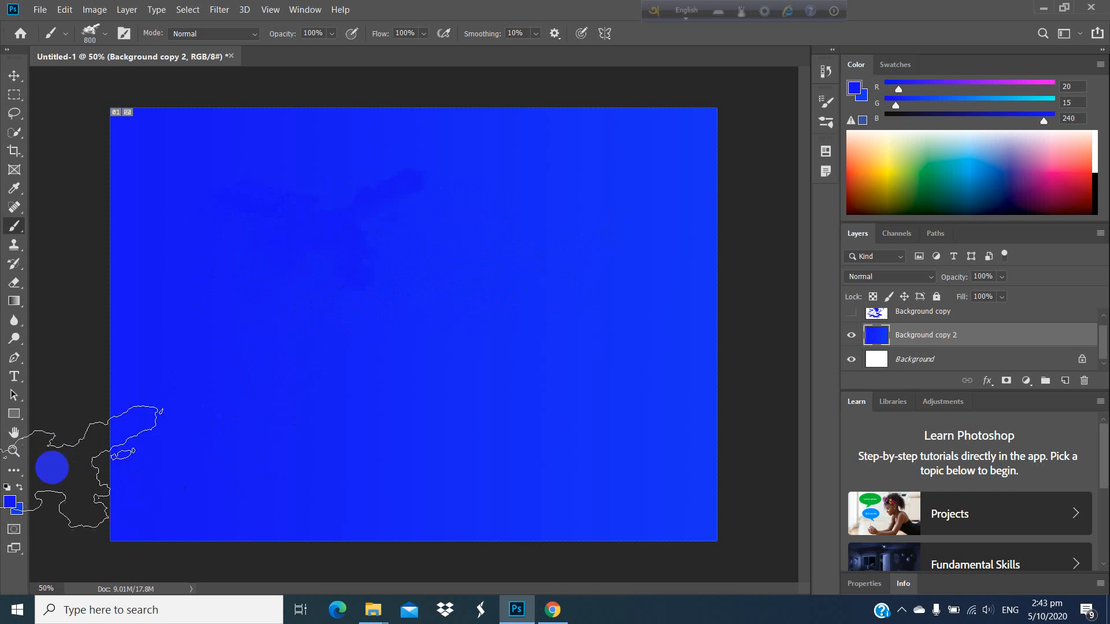
Step: Set the foreground color to near-white (RGB 242, 242, 248) and stamp a cloud in the canvas's upper-left area
click(9, 503)
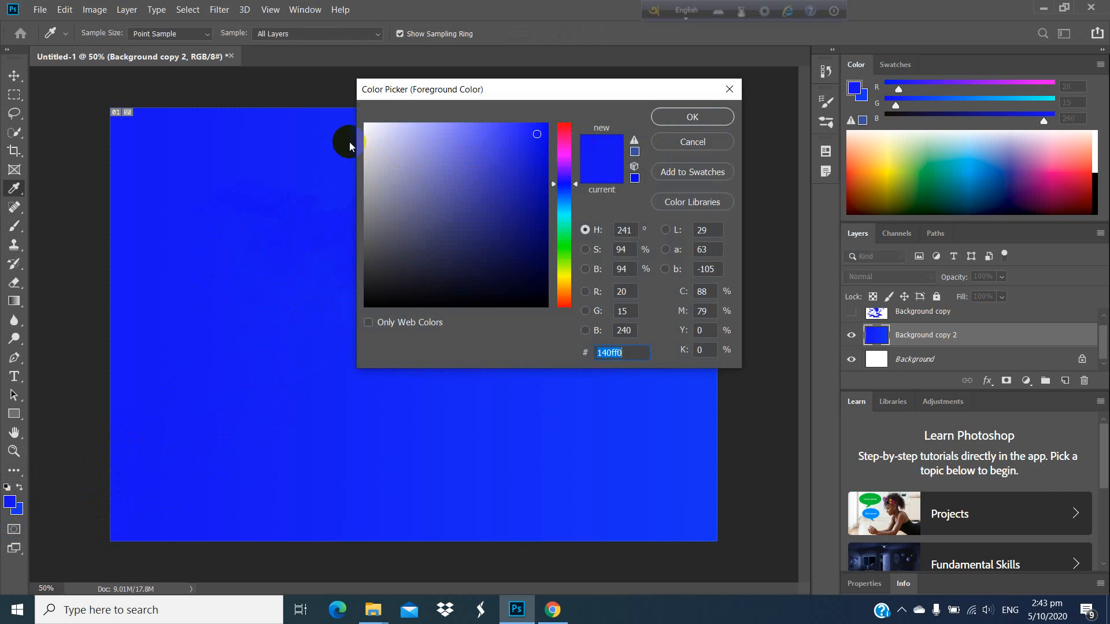
click(369, 128)
click(686, 119)
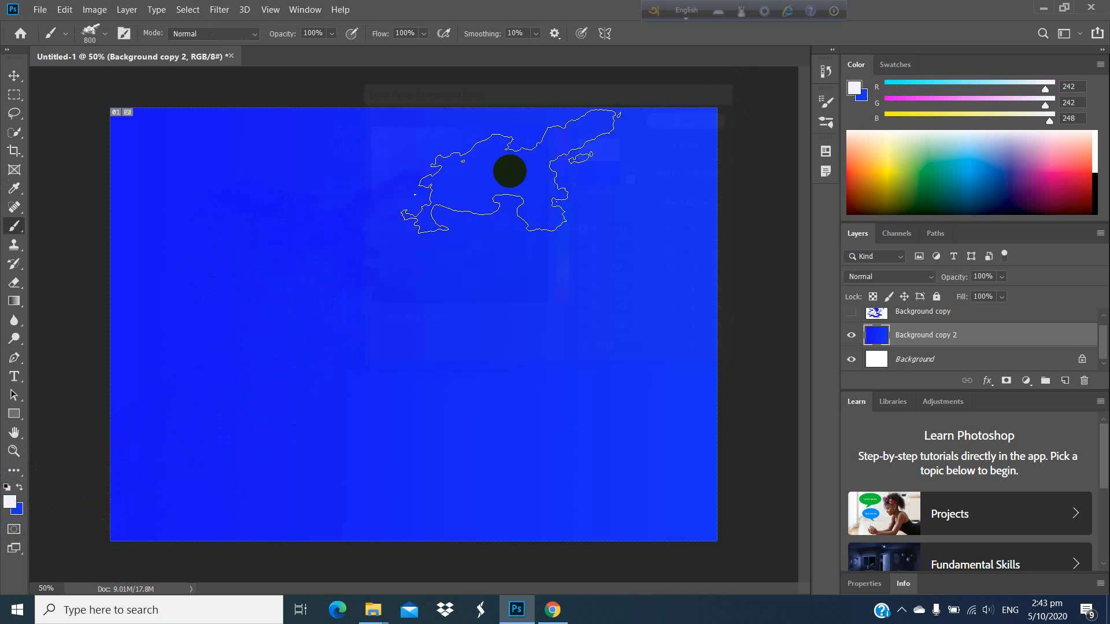
click(260, 183)
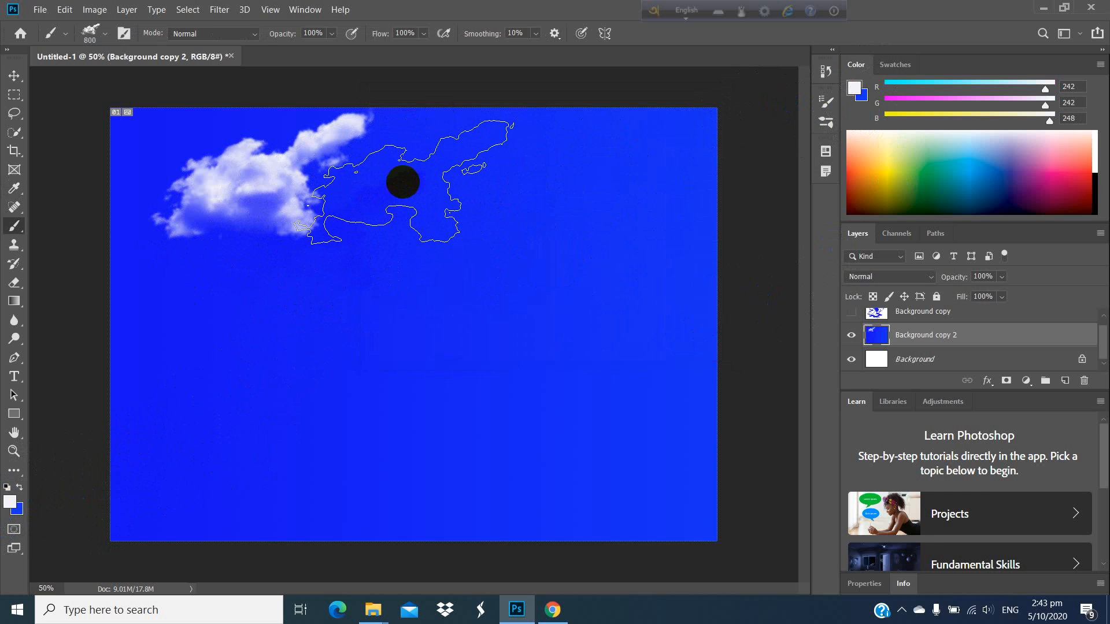
Step: Choose the 394 px cloud brush tip and stamp a small cloud to the right of the first white one
click(825, 100)
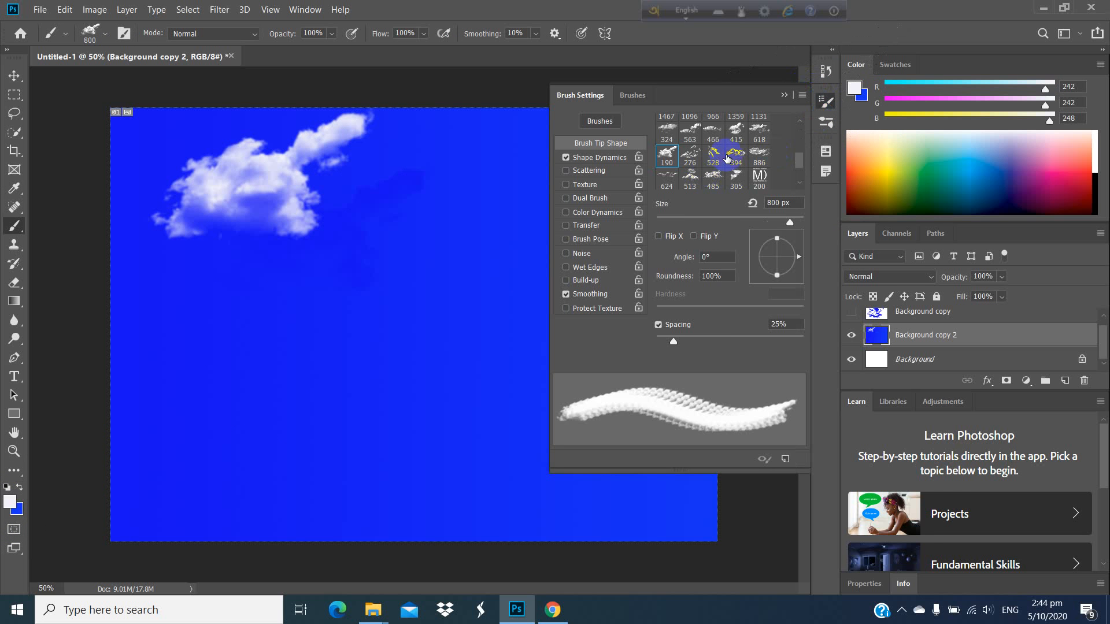
click(736, 157)
click(780, 106)
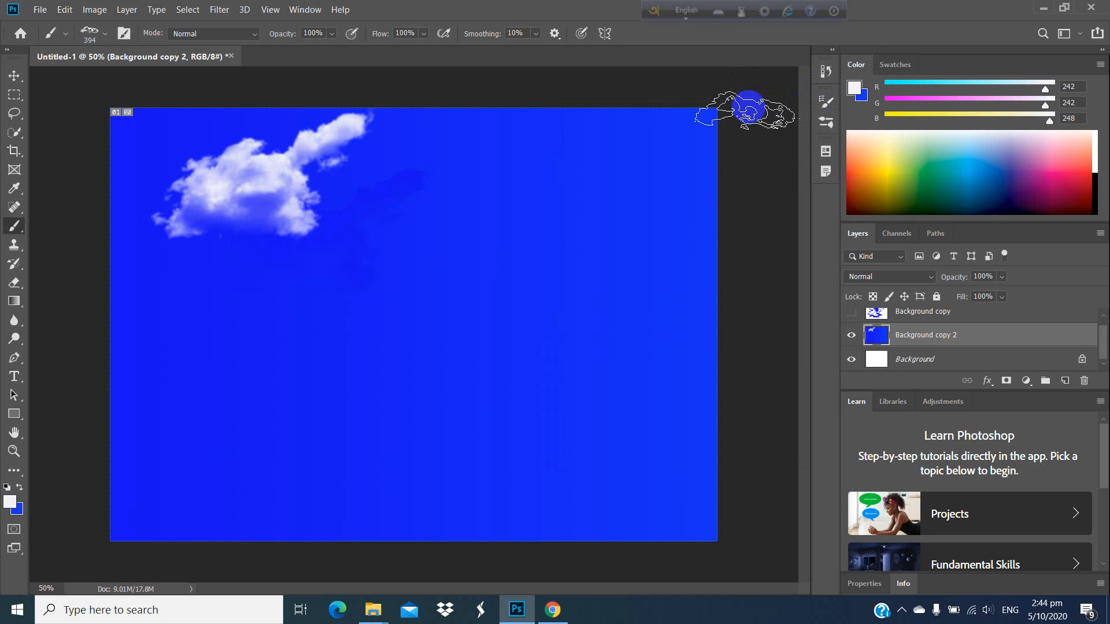
click(445, 155)
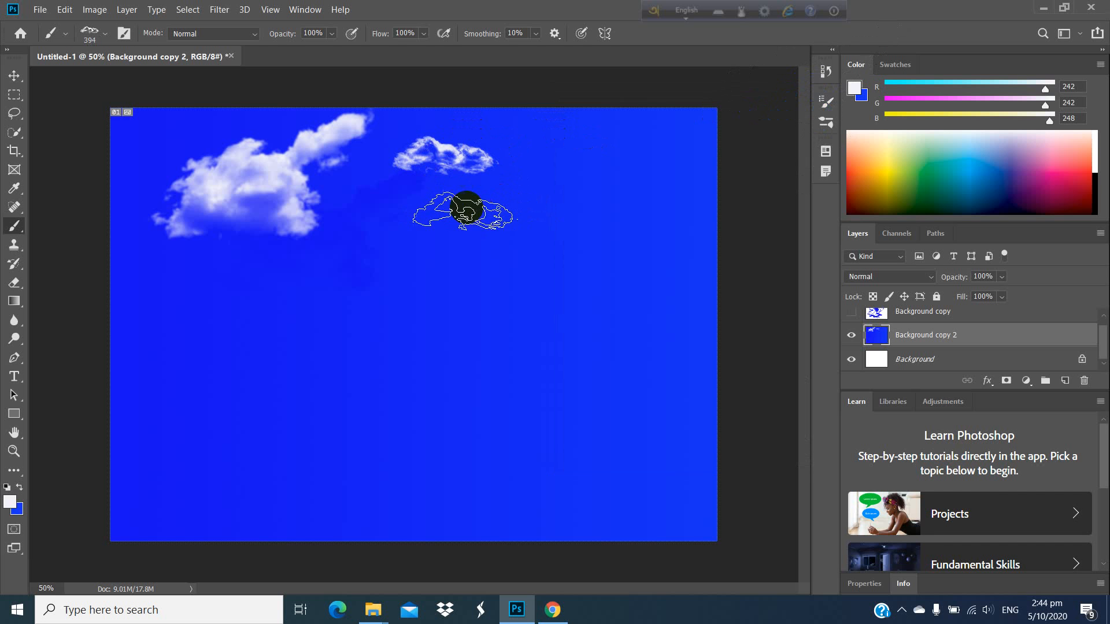
Step: Enlarge the cloud brush to 900 px and stamp a bigger cloud just below the small one
key(bracketright)
key(bracketright)
key(bracketright)
key(bracketright)
key(bracketright)
key(bracketright)
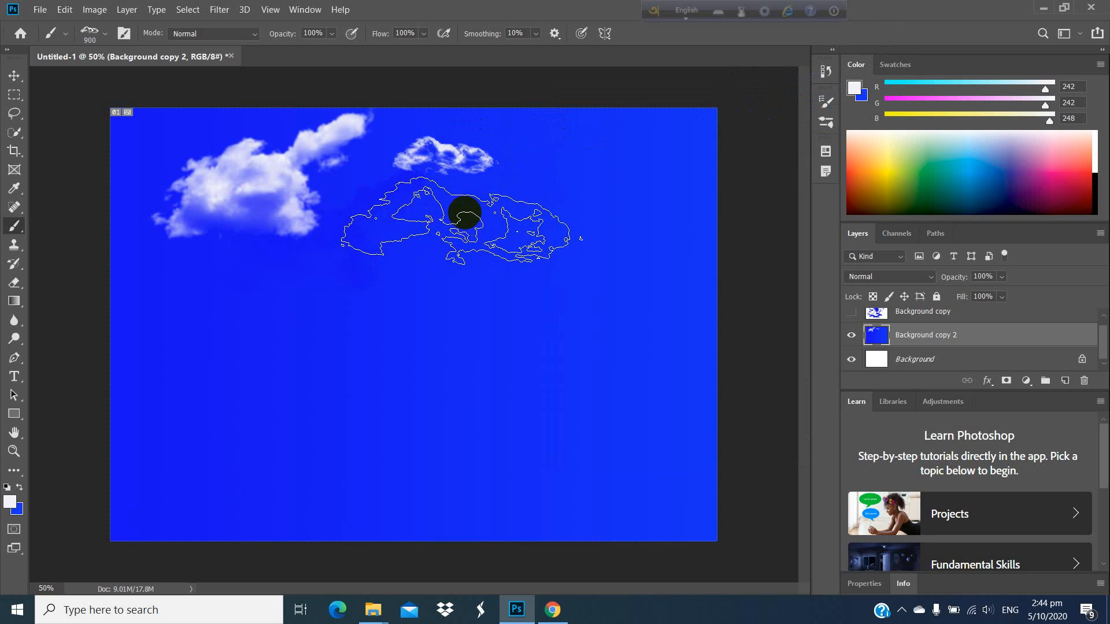
click(464, 214)
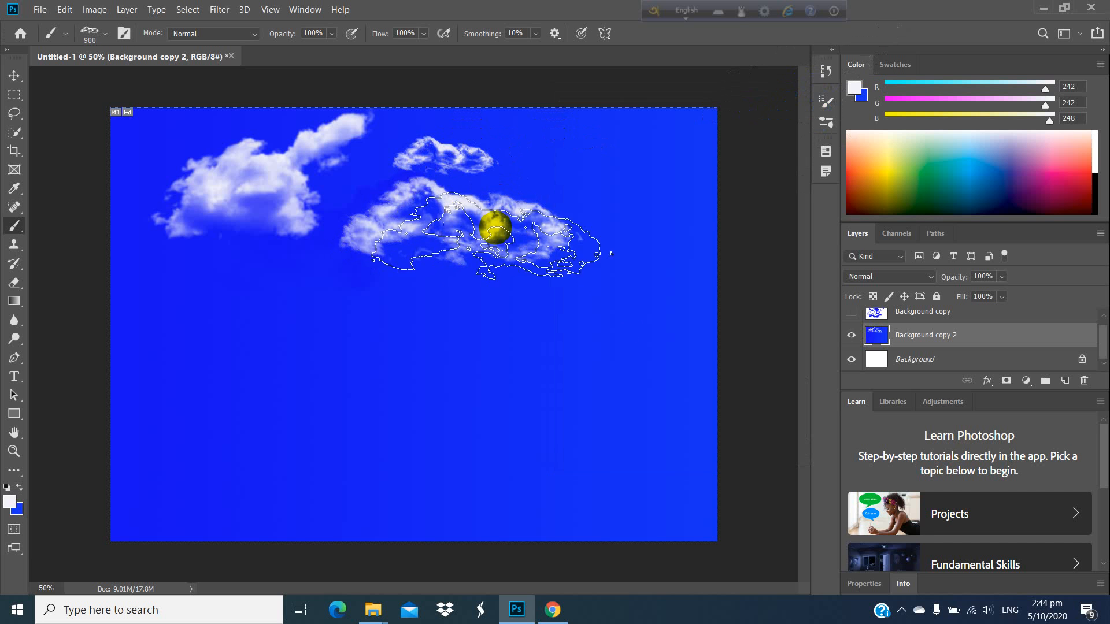
Step: Stamp a large hazy cloud across the upper sky using the 466 px cloud brush tip enlarged to 5000 px
click(102, 36)
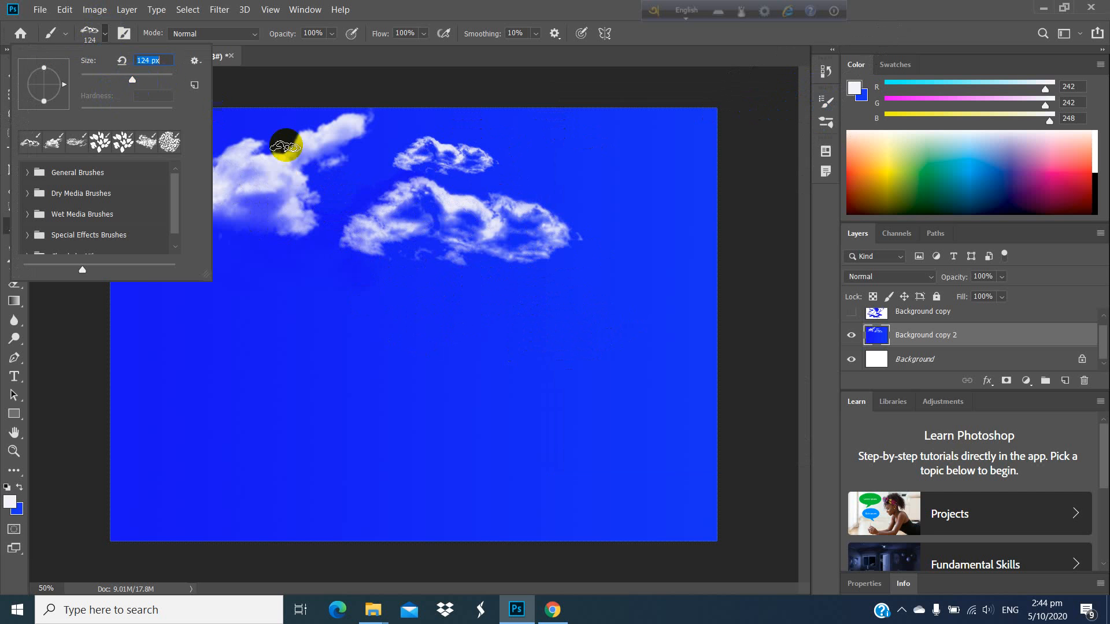
click(827, 104)
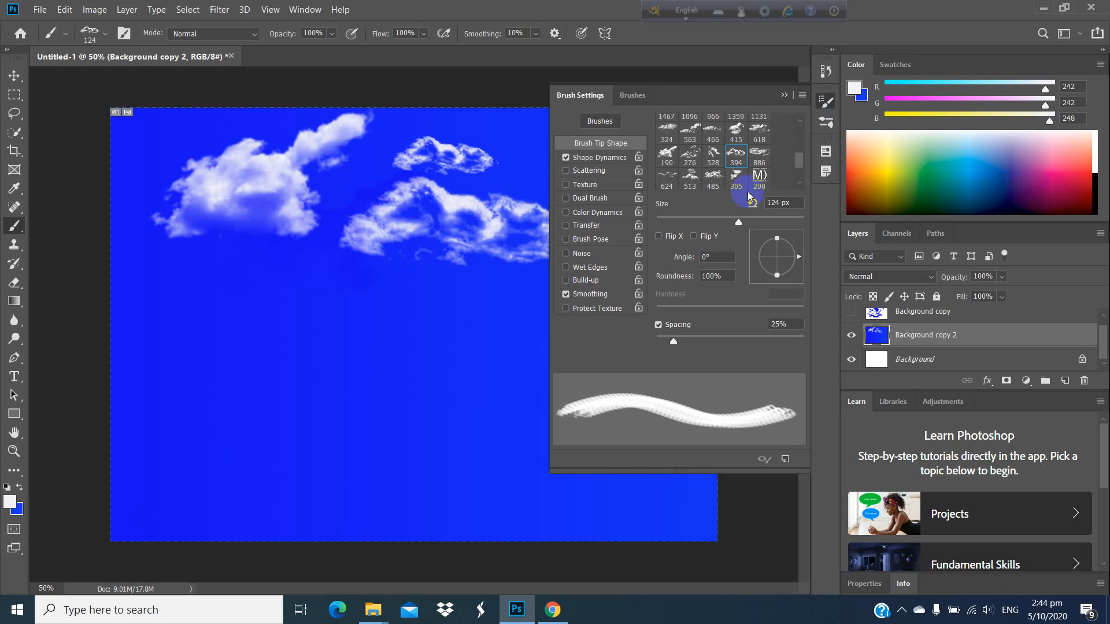
click(713, 133)
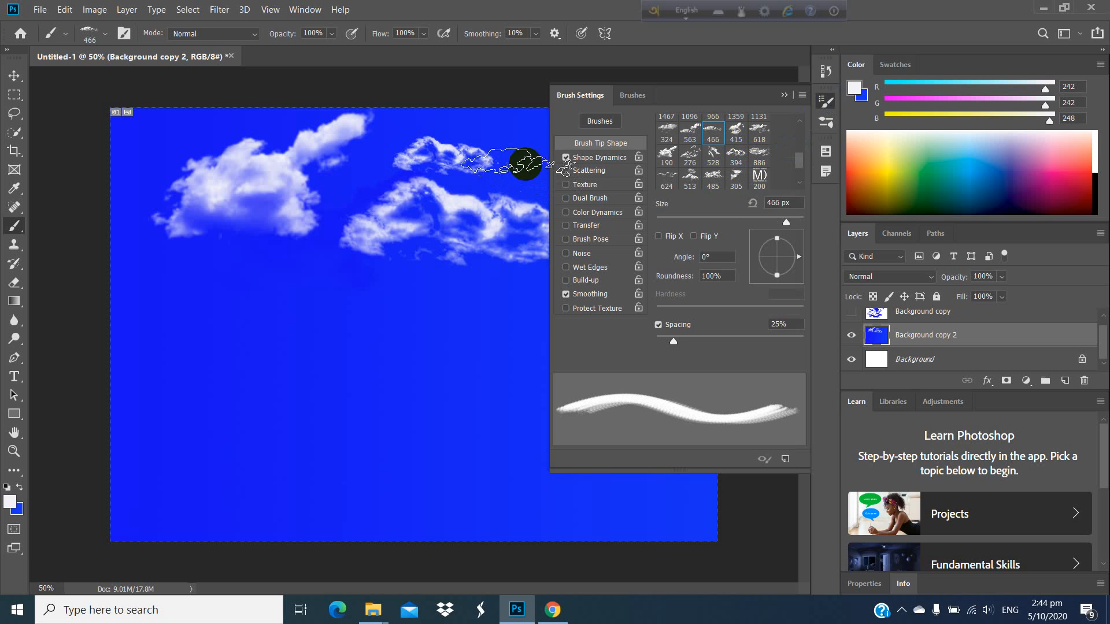
click(107, 36)
drag(163, 84, 195, 89)
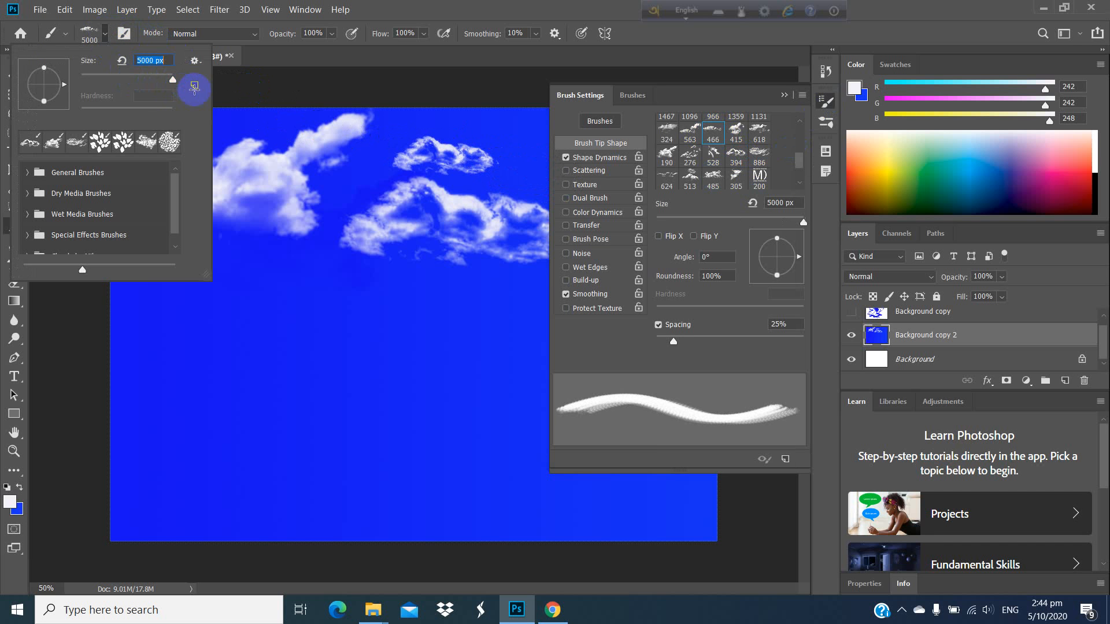
click(535, 172)
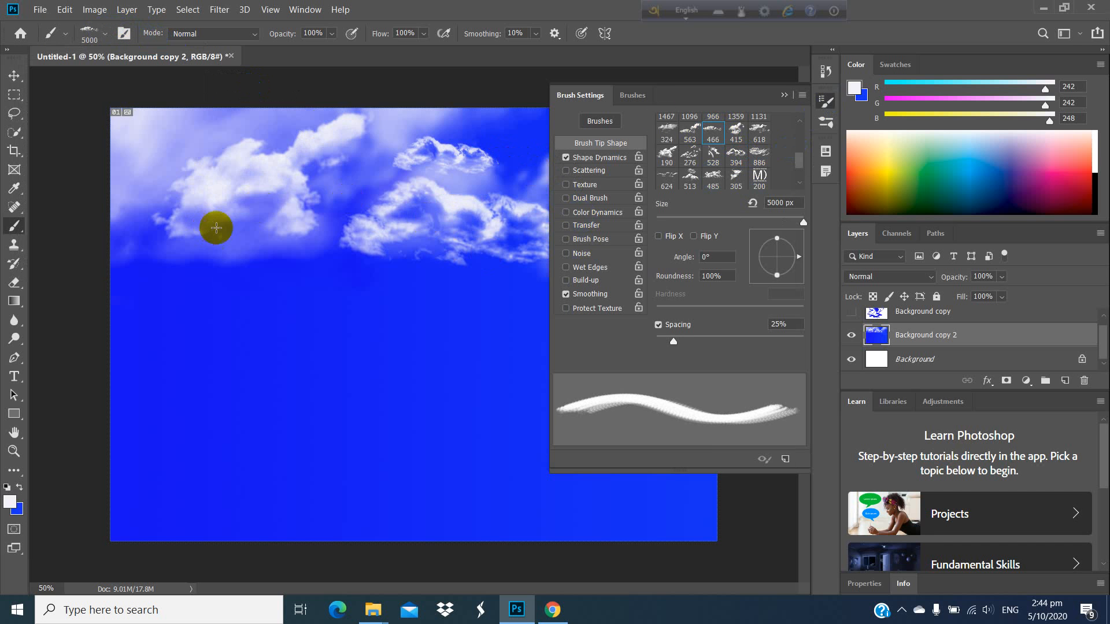
Step: With the 618 px cloud brush tip, stamp one cloud at the canvas's right edge and two at 1000 px below the existing clouds
click(759, 131)
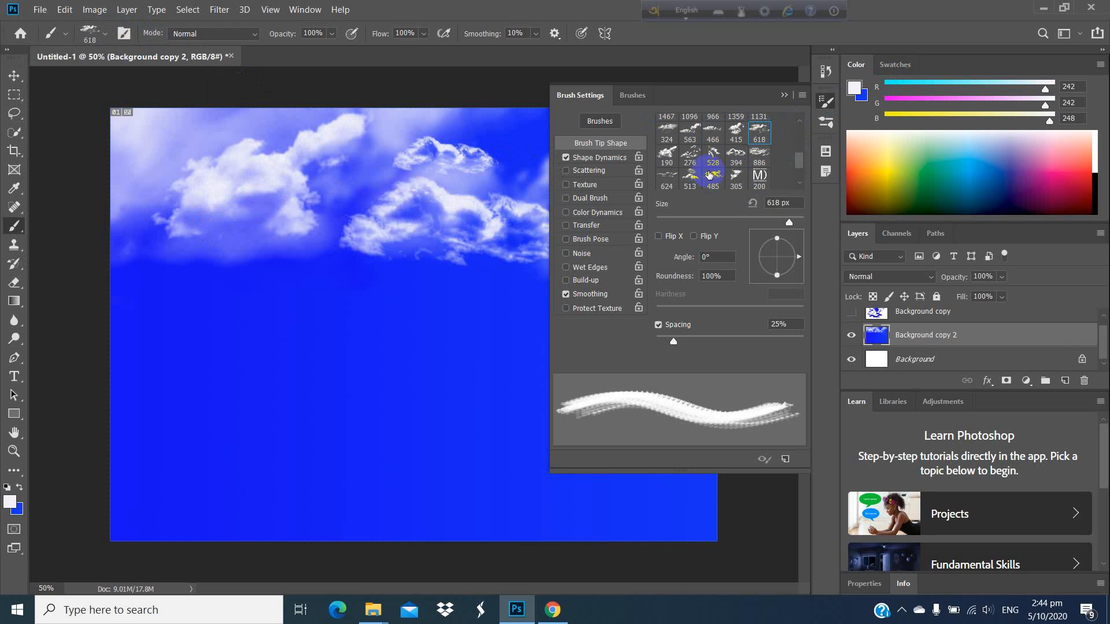
click(783, 96)
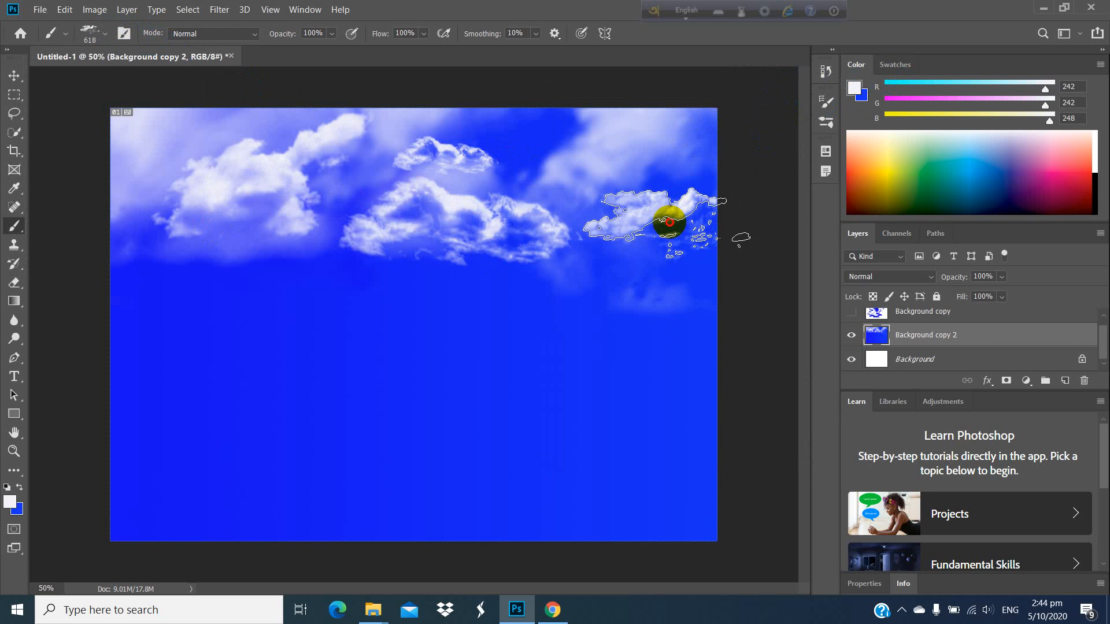
key(bracketright)
key(bracketright)
key(bracketright)
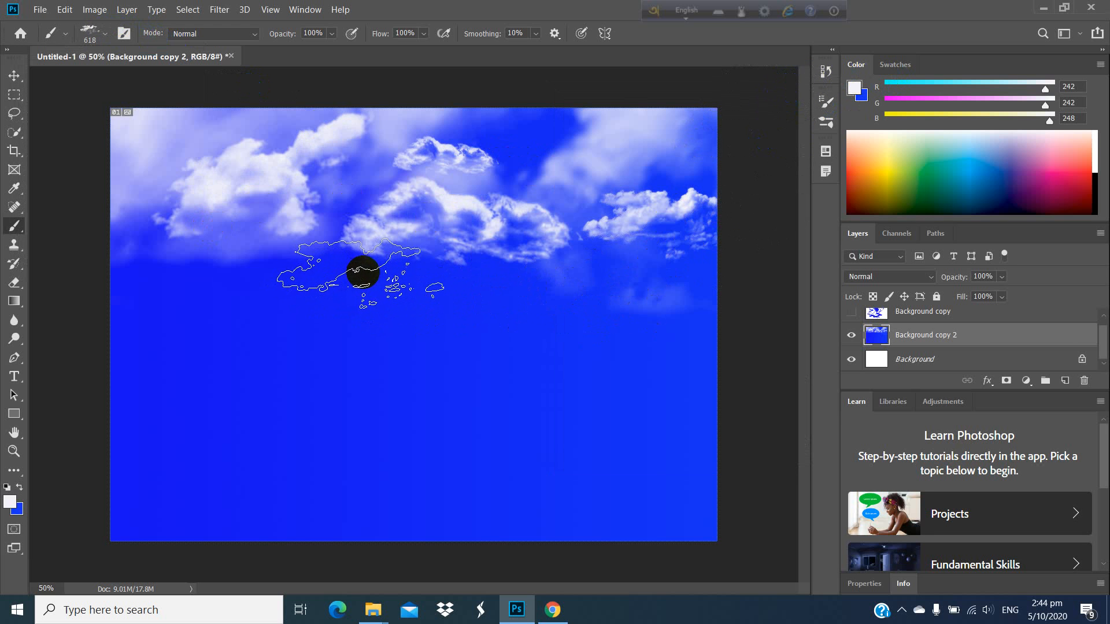
key(bracketright)
click(289, 295)
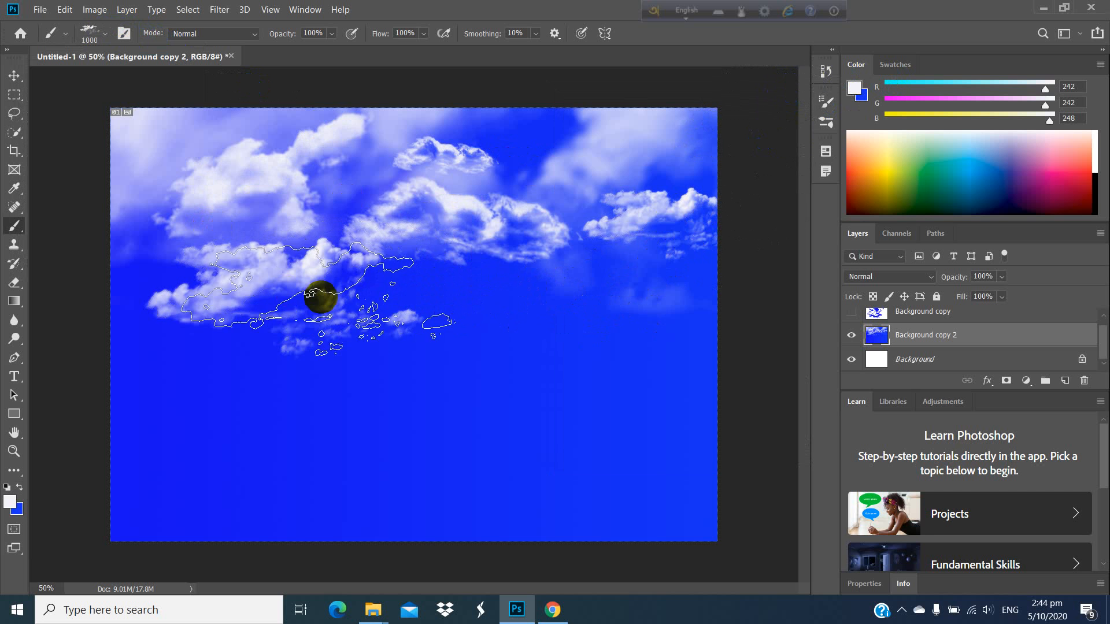
click(449, 295)
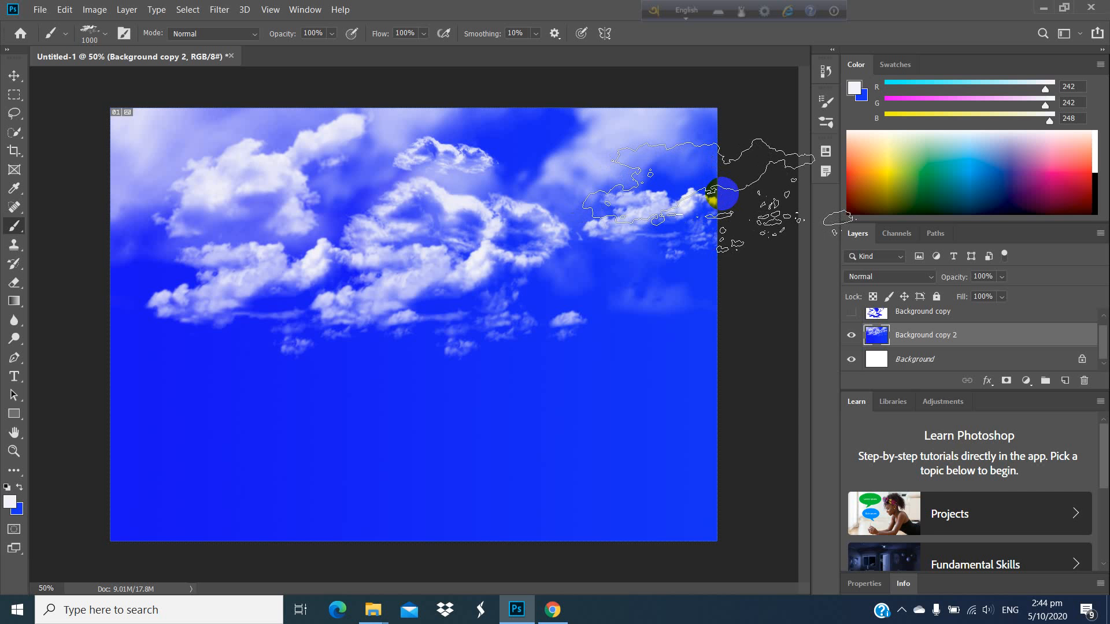
Step: Stamp three more 1000 px clouds: one below the canvas's right-edge cloud and two in a row beneath the left and central clouds
click(693, 280)
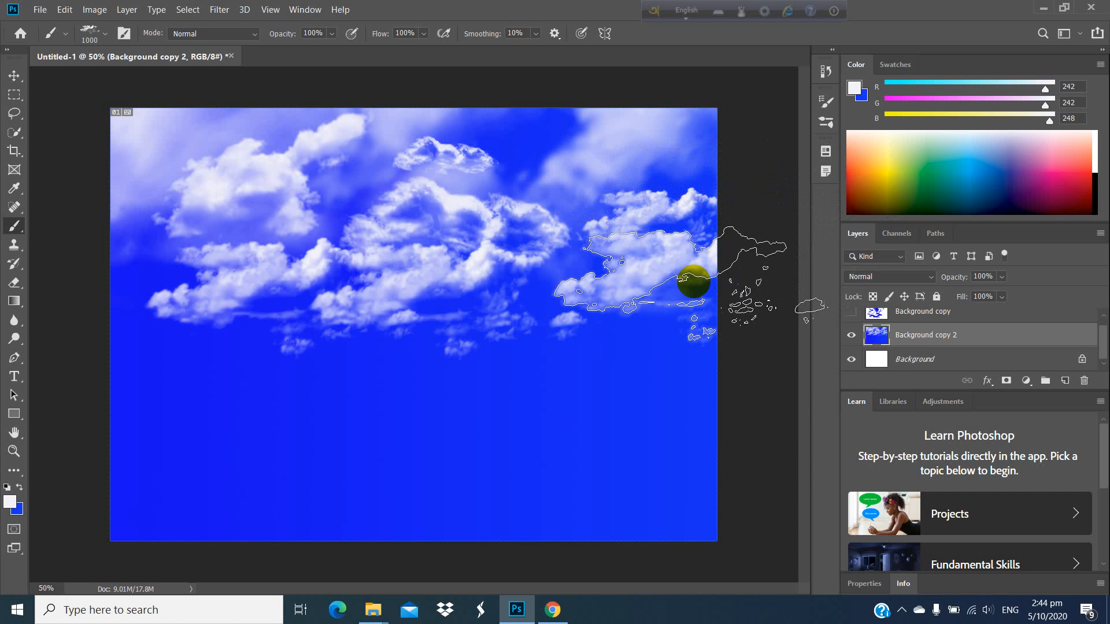
click(293, 357)
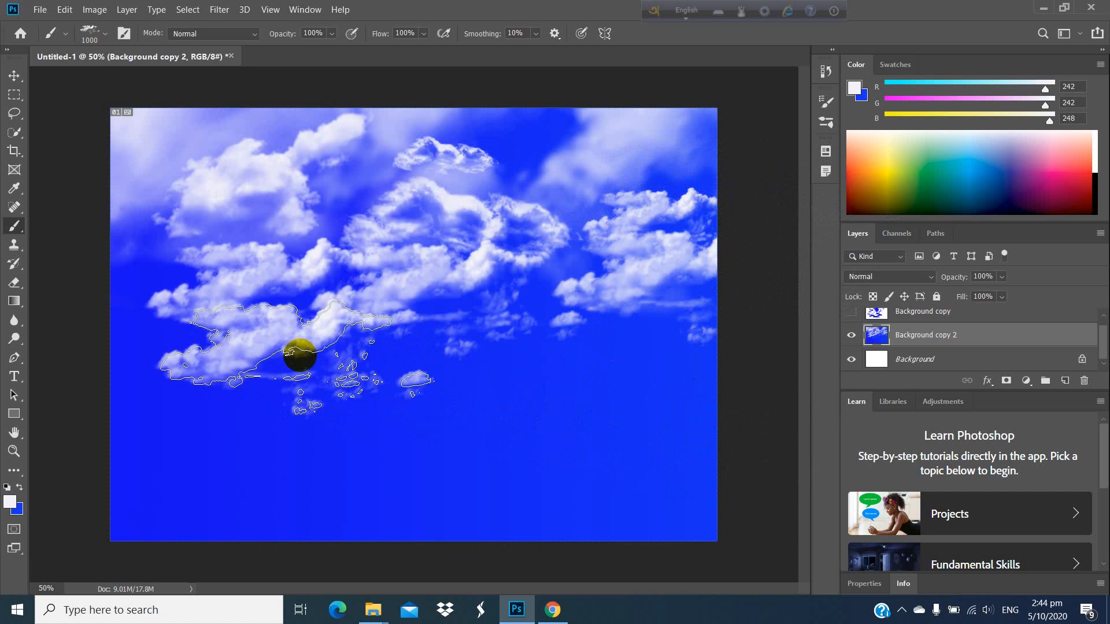
click(497, 359)
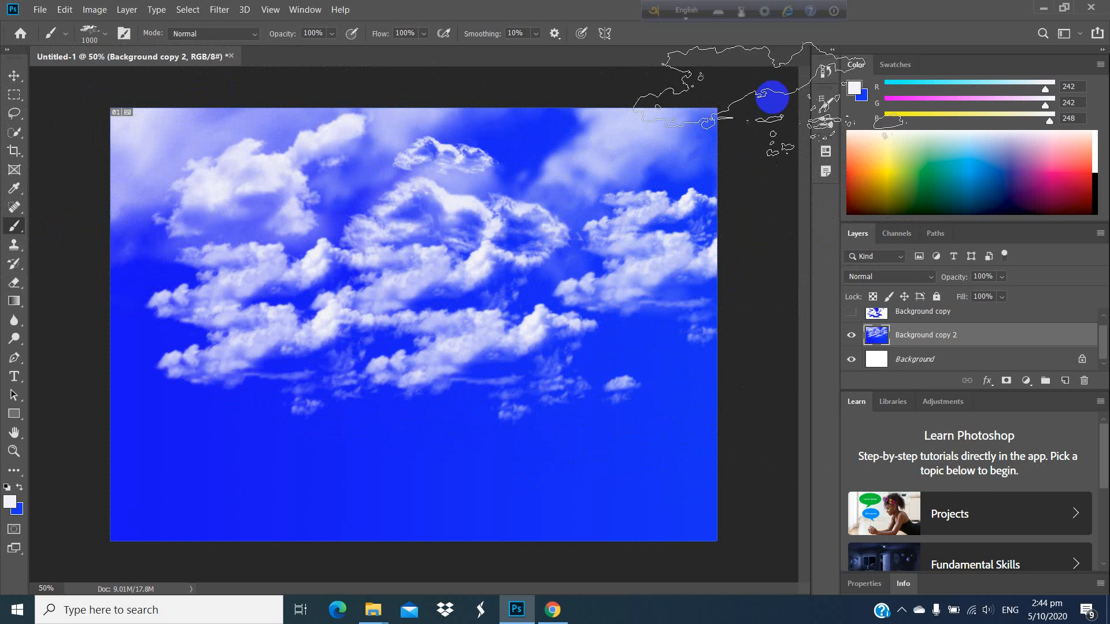
Step: Choose the 123 px hard round brush tip and paint a thick zigzag stroke below the clouds
click(824, 101)
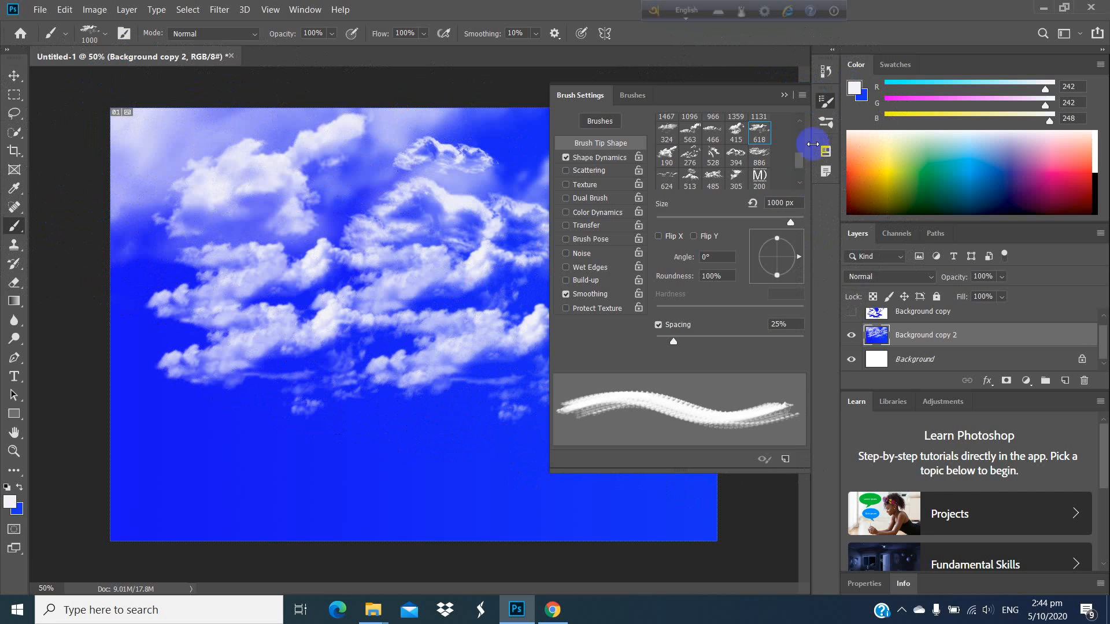
scroll(712, 185, up, 5)
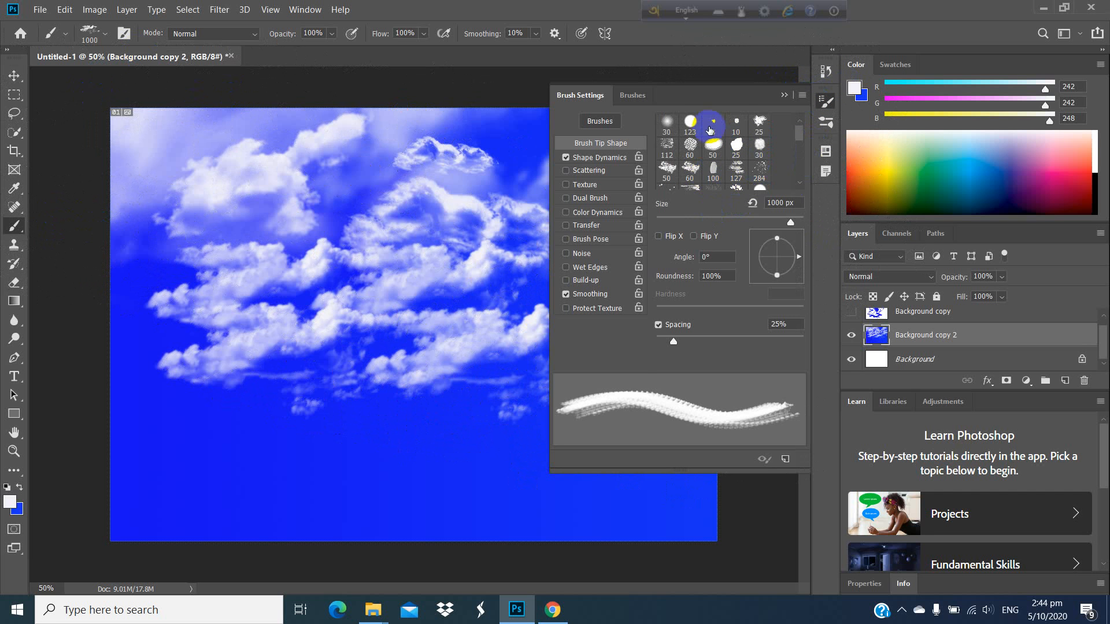
click(690, 123)
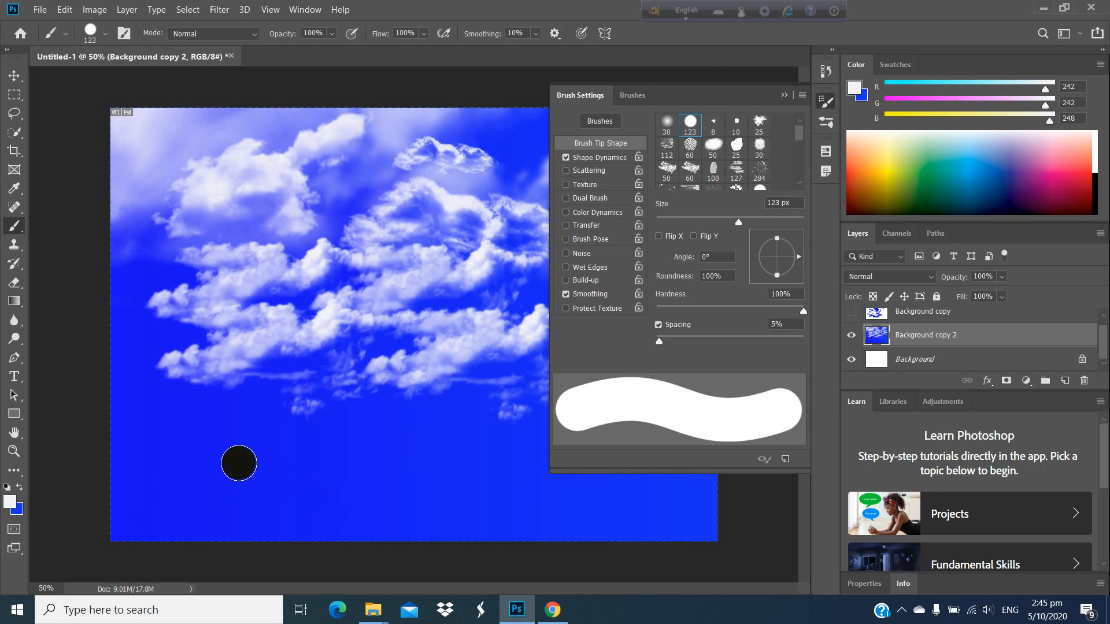
mouse_move(238, 460)
mouse_down()
mouse_move(322, 445)
mouse_move(388, 468)
mouse_move(408, 386)
mouse_up()
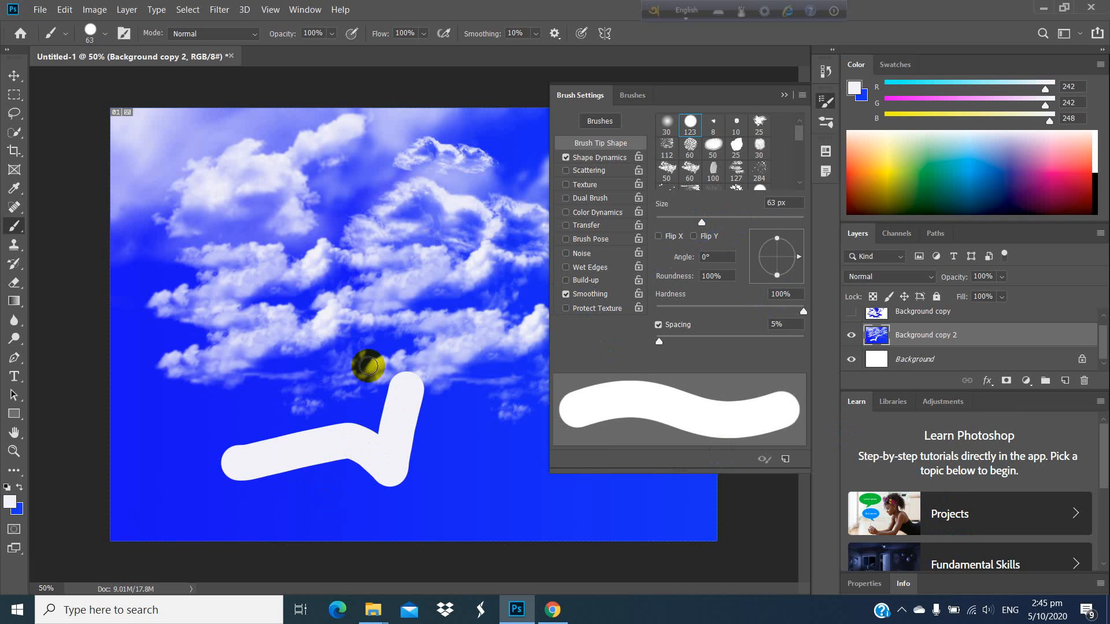
Step: Paint a short diagonal stroke at 63 px, then reduce brush hardness to 49% and paint soft strokes beside the zigzag
drag(268, 384, 203, 430)
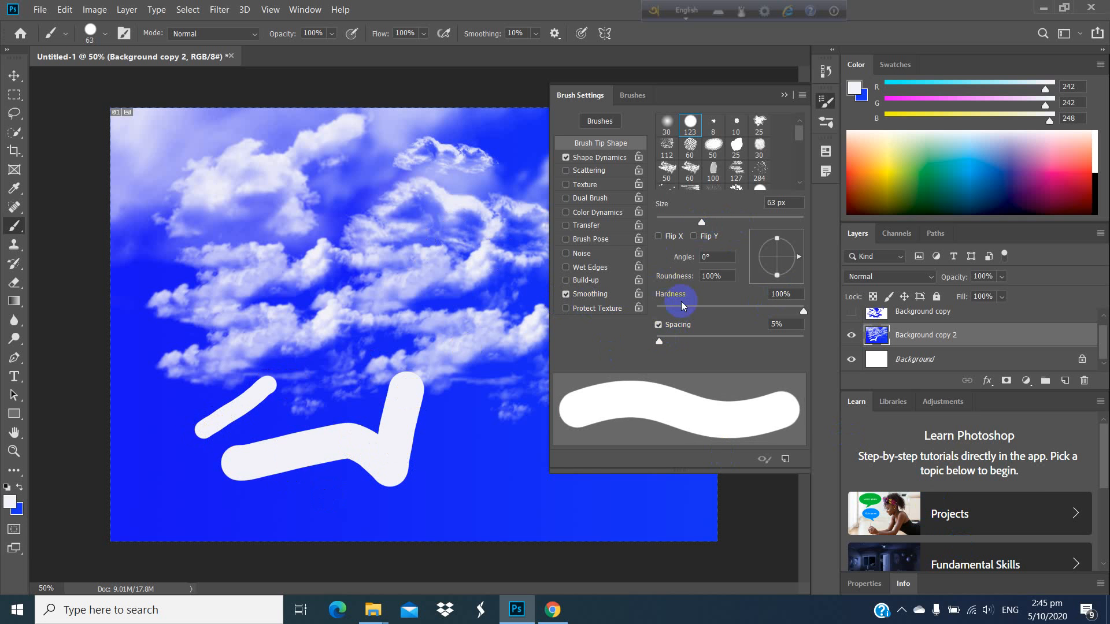
drag(803, 312, 728, 311)
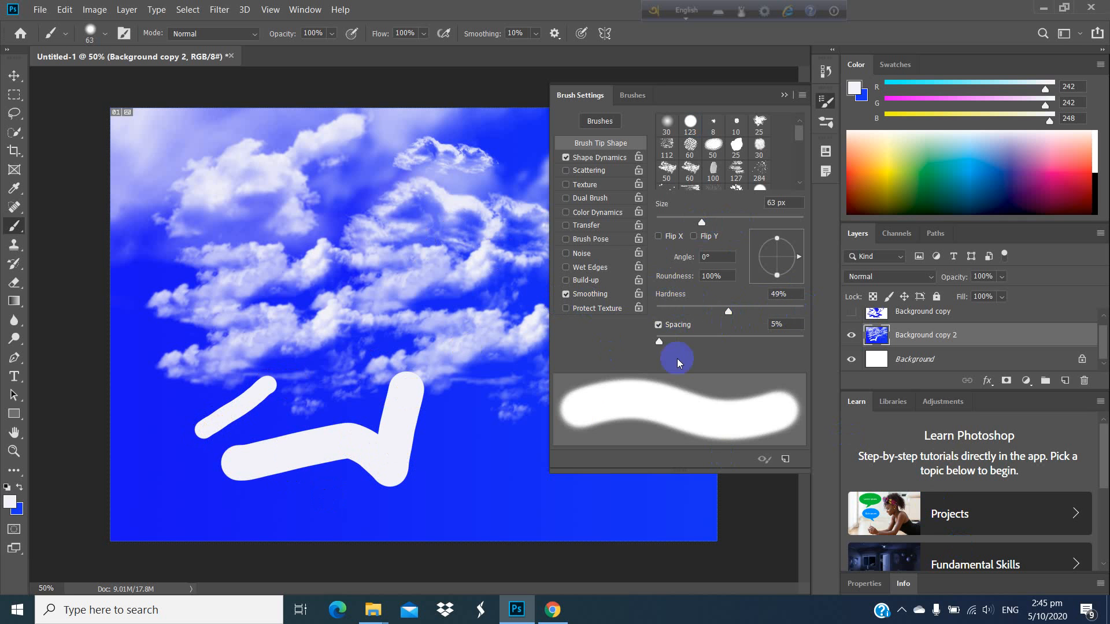
mouse_move(492, 447)
mouse_down()
mouse_move(454, 413)
mouse_move(398, 430)
mouse_move(398, 475)
mouse_move(439, 467)
mouse_move(496, 527)
mouse_up()
Step: Choose the 8 px brush tip and paint a thin, nearly vertical line near the canvas's lower left edge
click(714, 154)
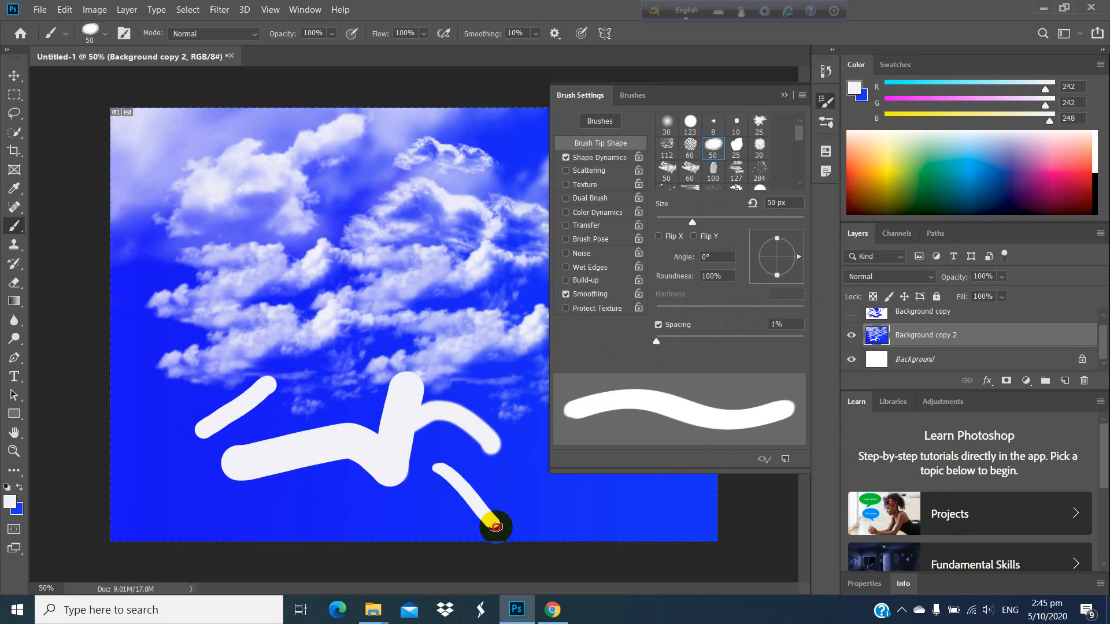
click(715, 126)
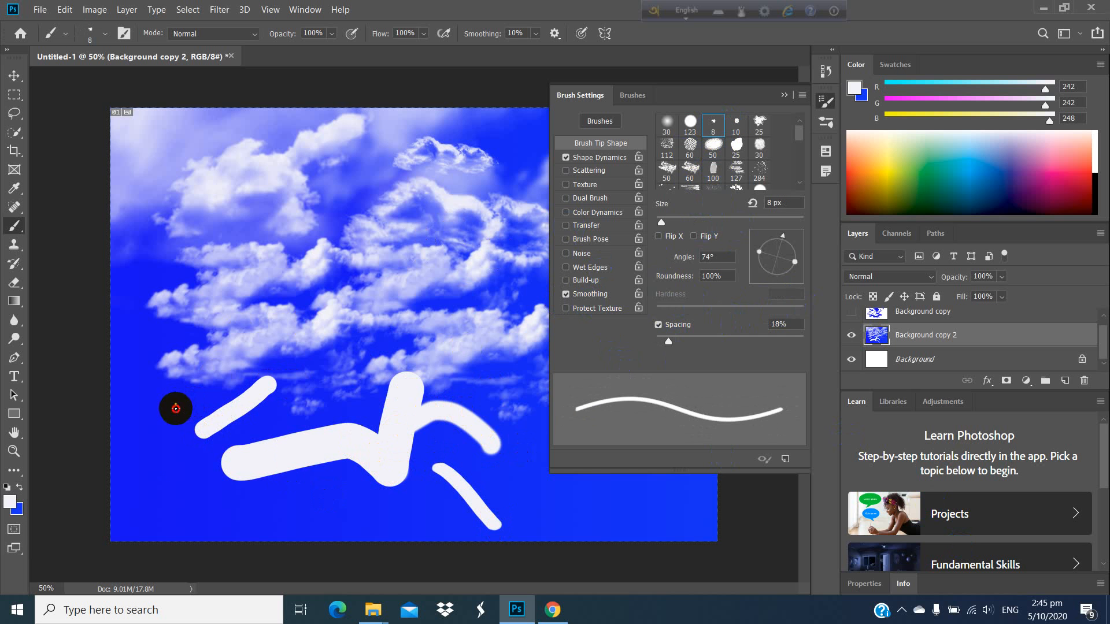
drag(175, 409, 170, 457)
Step: Choose the 306 px leaf brush tip and paint a dense curved band of leaves across the left side of the canvas
scroll(743, 169, down, 1)
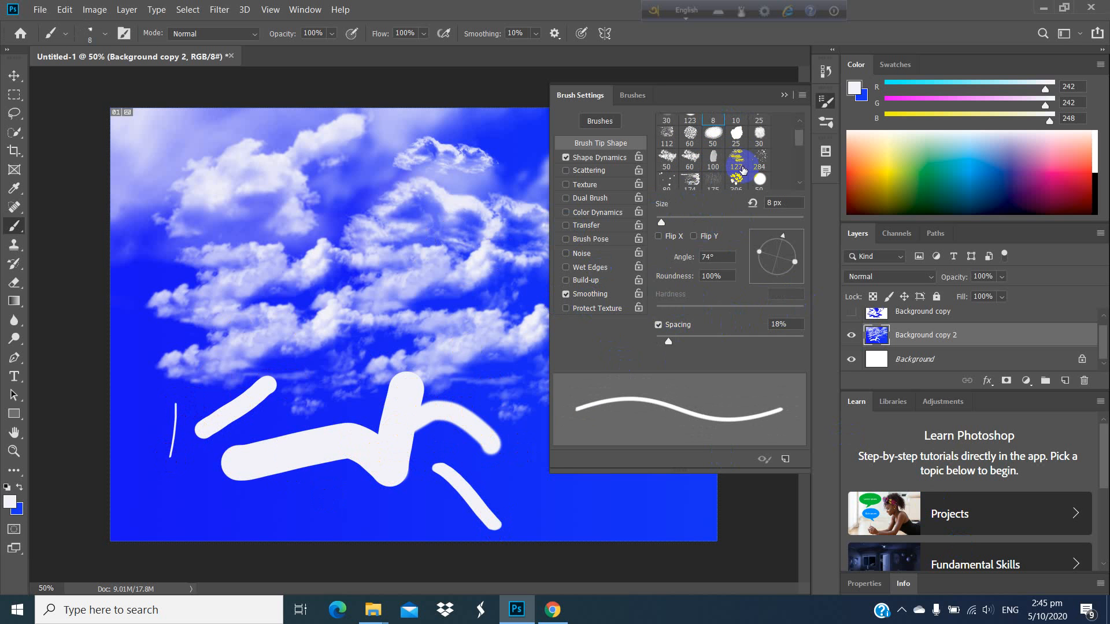
scroll(742, 169, down, 2)
click(737, 156)
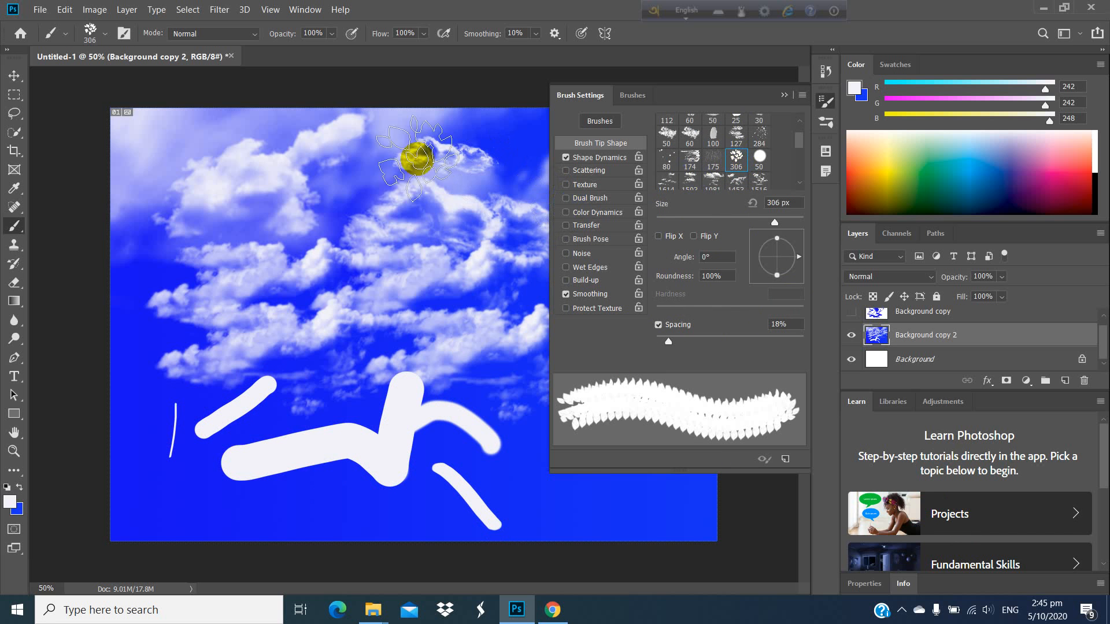
mouse_move(144, 260)
mouse_down()
mouse_move(172, 335)
mouse_move(305, 366)
mouse_move(337, 338)
mouse_up()
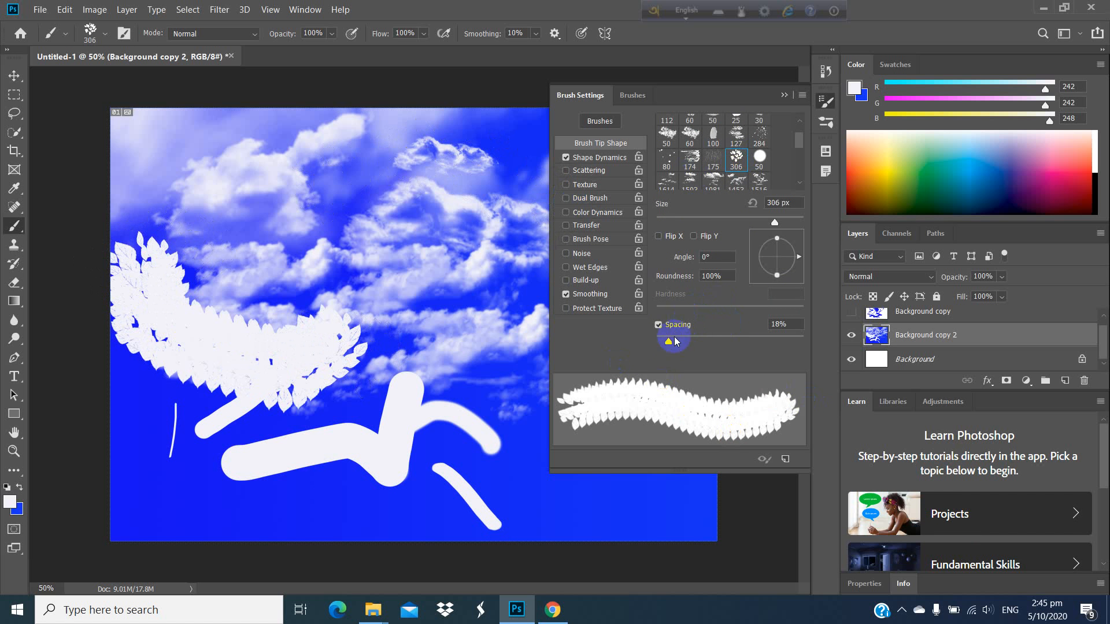
Step: Set the leaf brush spacing to 127% and paint separate leaf clusters over the clouds and along the right and lower parts of the canvas
drag(669, 341, 739, 341)
mouse_move(480, 485)
mouse_down()
mouse_move(480, 458)
mouse_move(521, 392)
mouse_move(498, 350)
mouse_move(437, 299)
mouse_move(458, 198)
mouse_move(331, 203)
mouse_move(433, 273)
mouse_up()
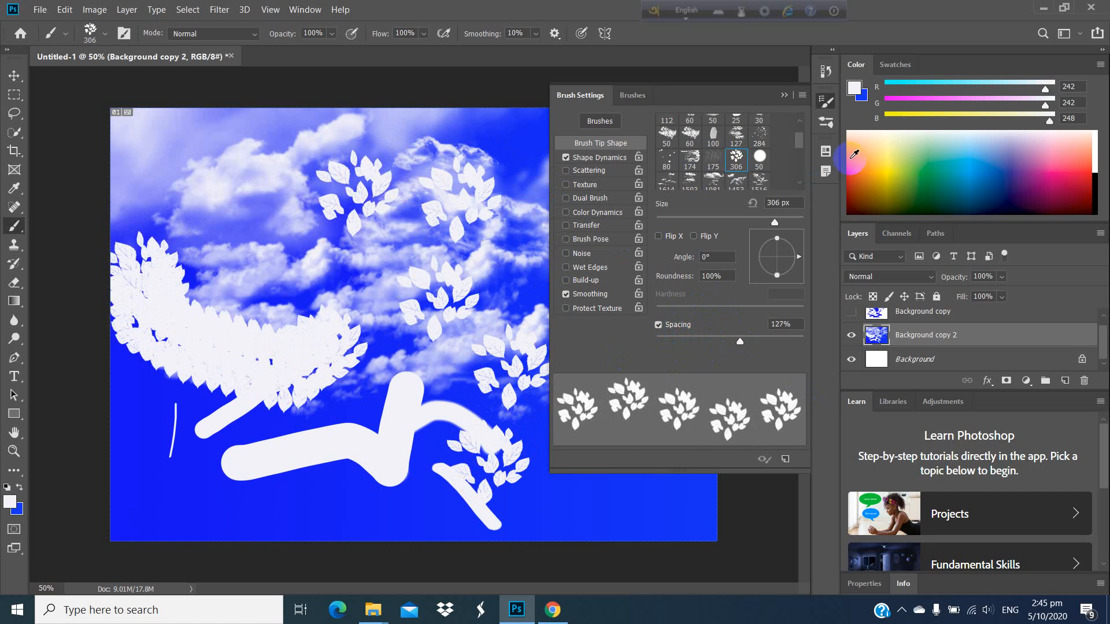
click(784, 94)
mouse_move(636, 307)
mouse_down()
mouse_move(615, 327)
mouse_move(639, 372)
mouse_move(550, 433)
mouse_up()
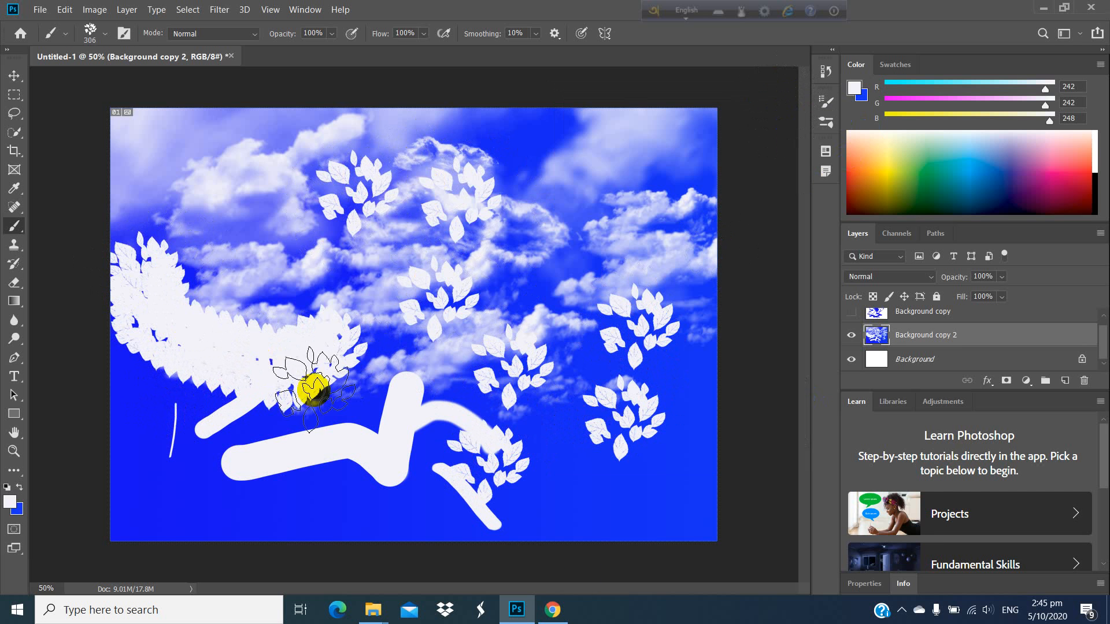
click(598, 501)
mouse_move(391, 462)
mouse_down()
mouse_move(199, 505)
mouse_move(160, 478)
mouse_move(168, 500)
mouse_up()
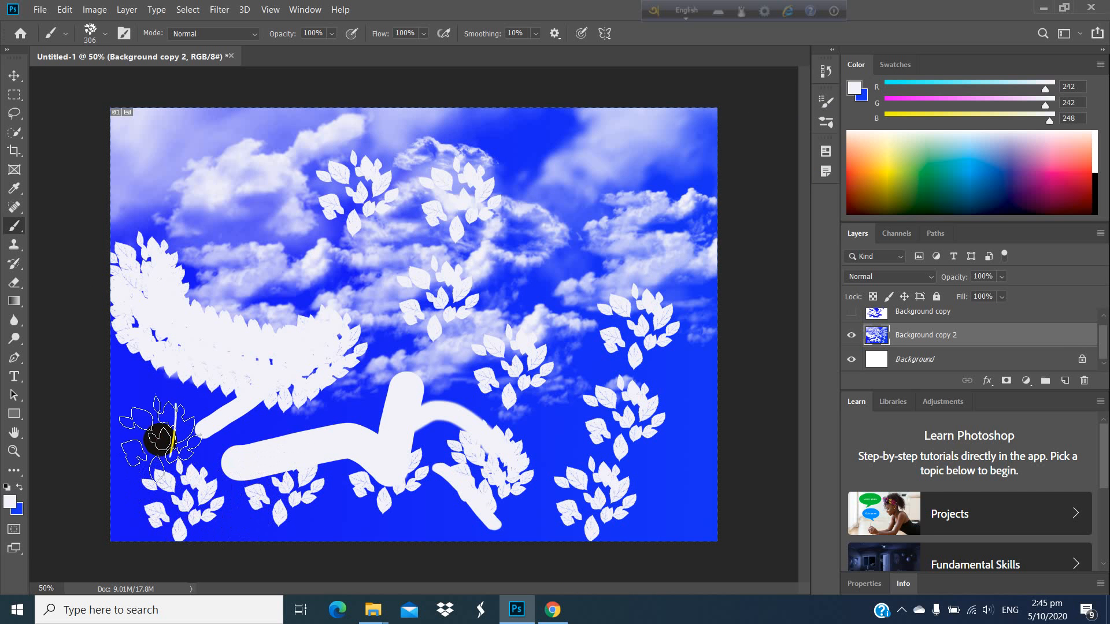
Step: Hide the Background copy 2 layer and duplicate the white Background layer
click(12, 75)
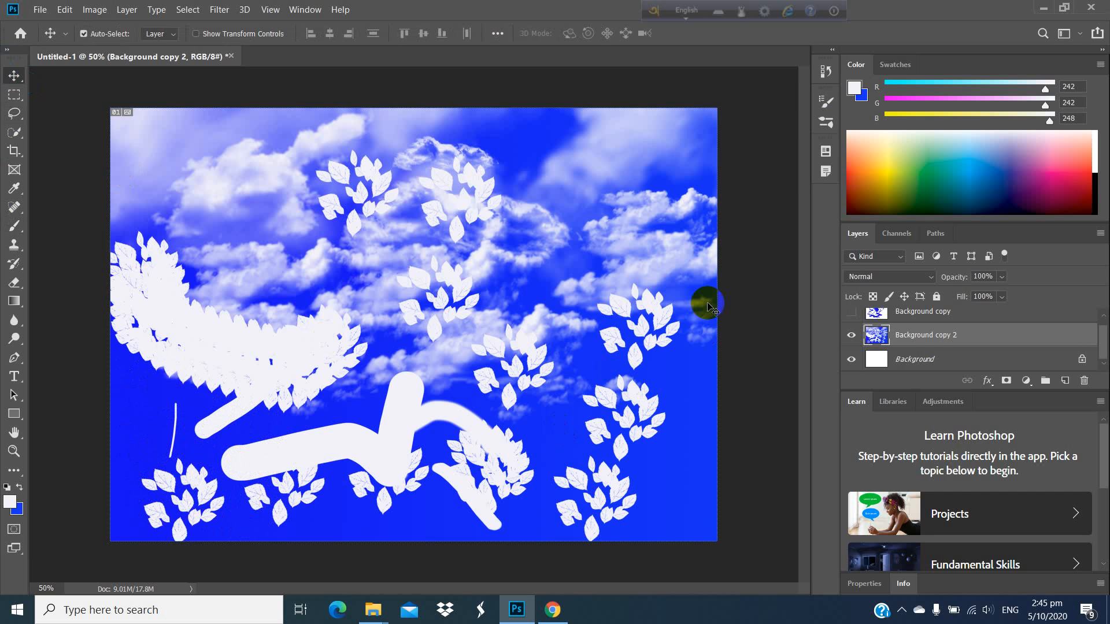
click(852, 336)
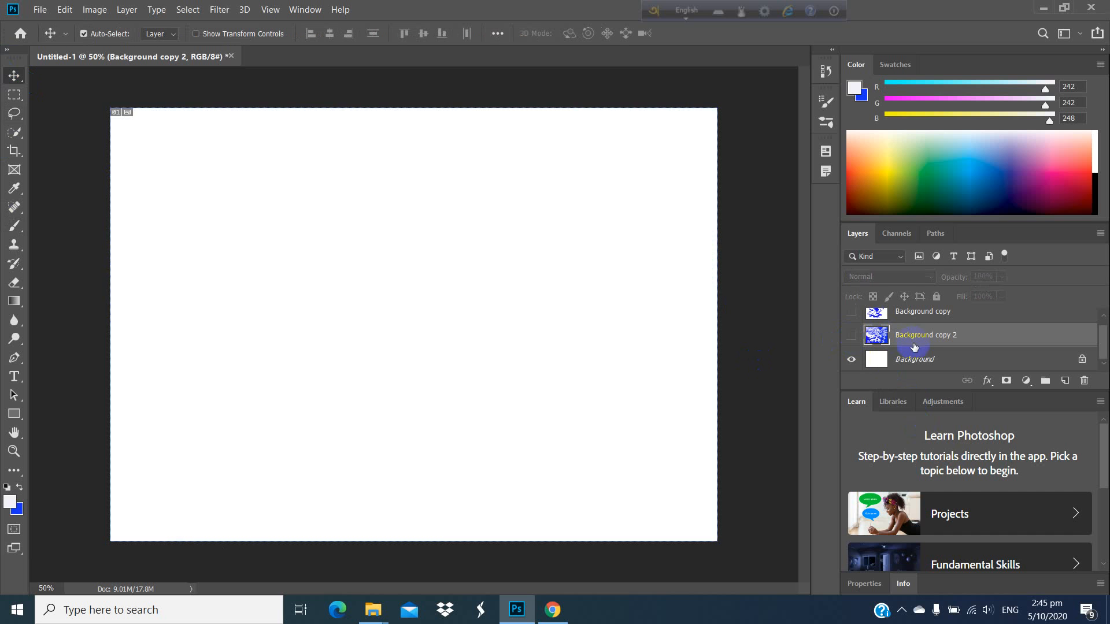
drag(927, 357, 1064, 382)
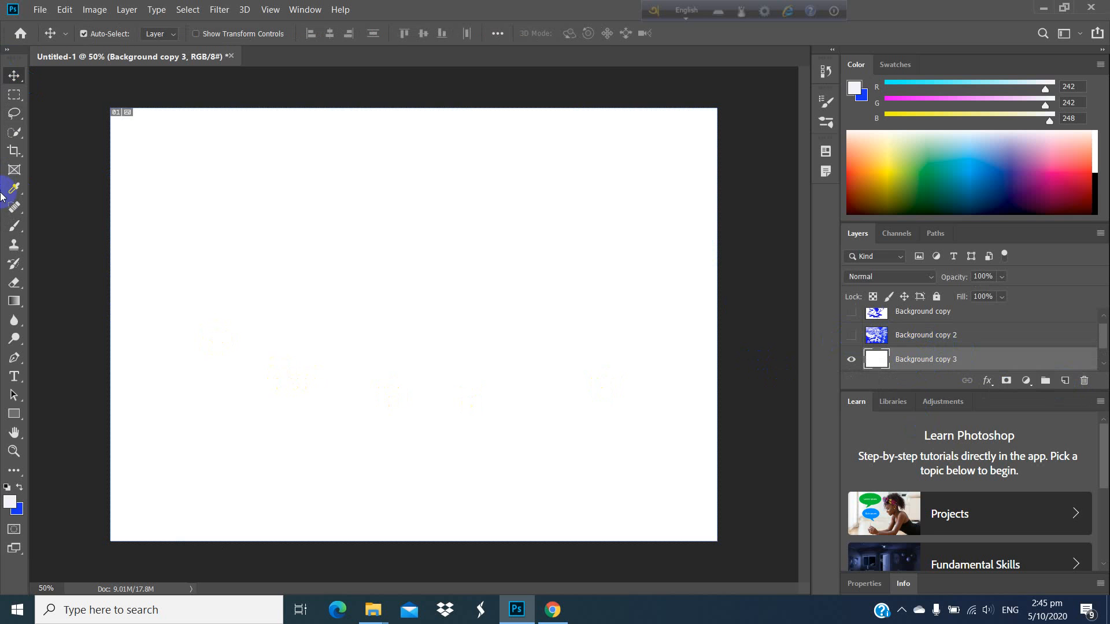
Step: Draw a freehand cloud-shaped selection in the upper left part of the white canvas with the Lasso tool
right_click(14, 112)
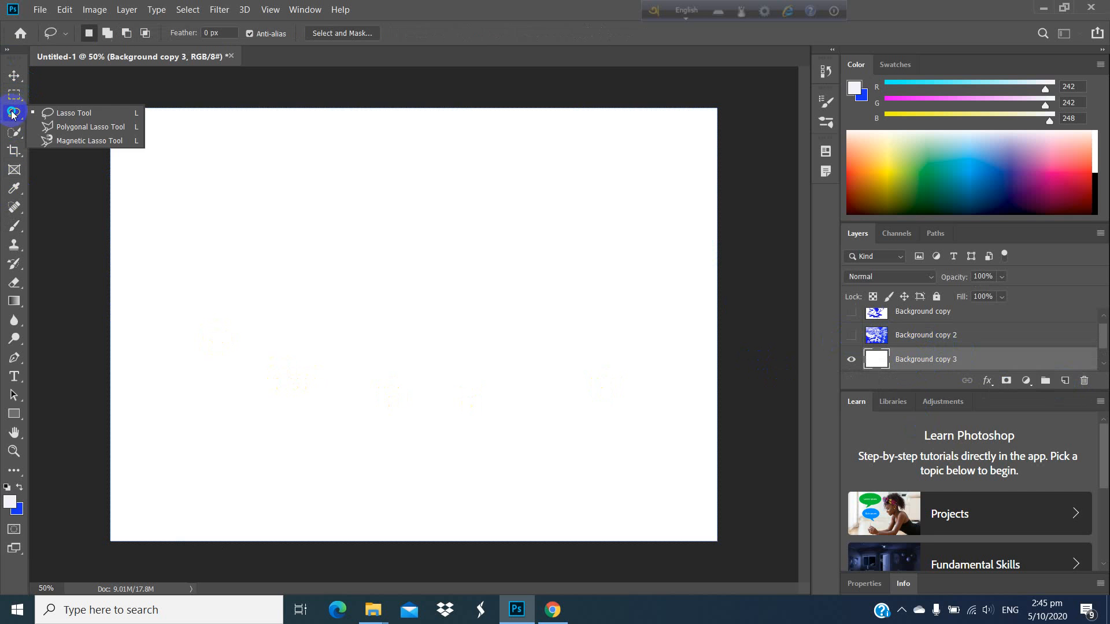
click(41, 111)
mouse_move(248, 220)
mouse_down()
mouse_move(275, 193)
mouse_move(312, 206)
mouse_move(354, 198)
mouse_move(388, 231)
mouse_move(409, 233)
mouse_move(385, 264)
mouse_move(362, 272)
mouse_move(339, 312)
mouse_move(244, 313)
mouse_move(177, 273)
mouse_move(177, 241)
mouse_move(218, 238)
mouse_move(226, 218)
mouse_move(250, 218)
mouse_up()
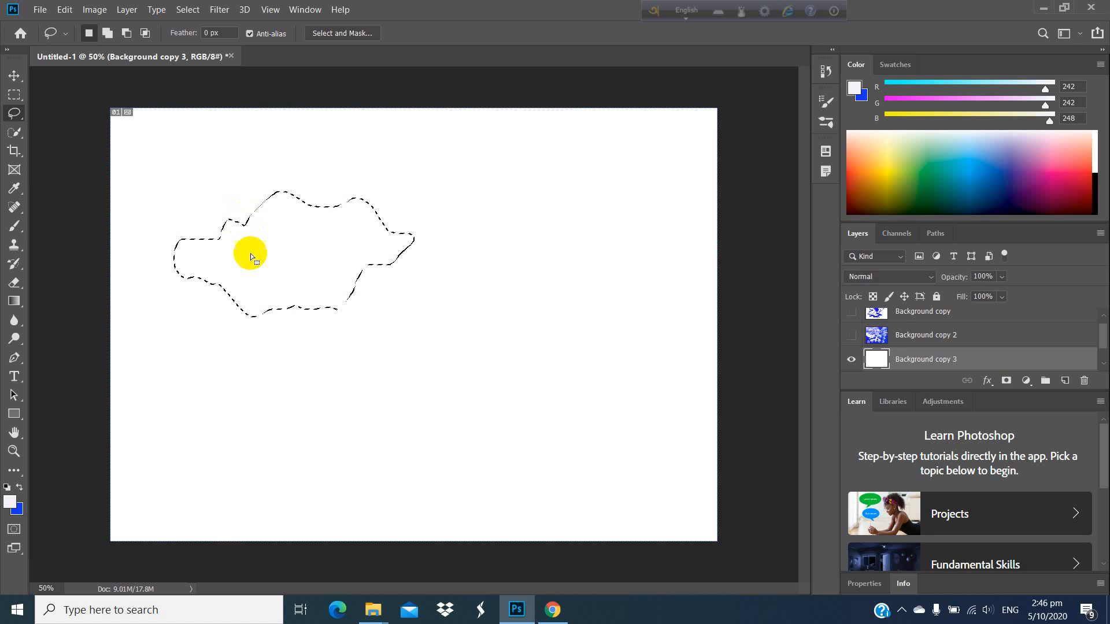
Step: Try to define a brush preset from the cloud-shaped selection
click(64, 9)
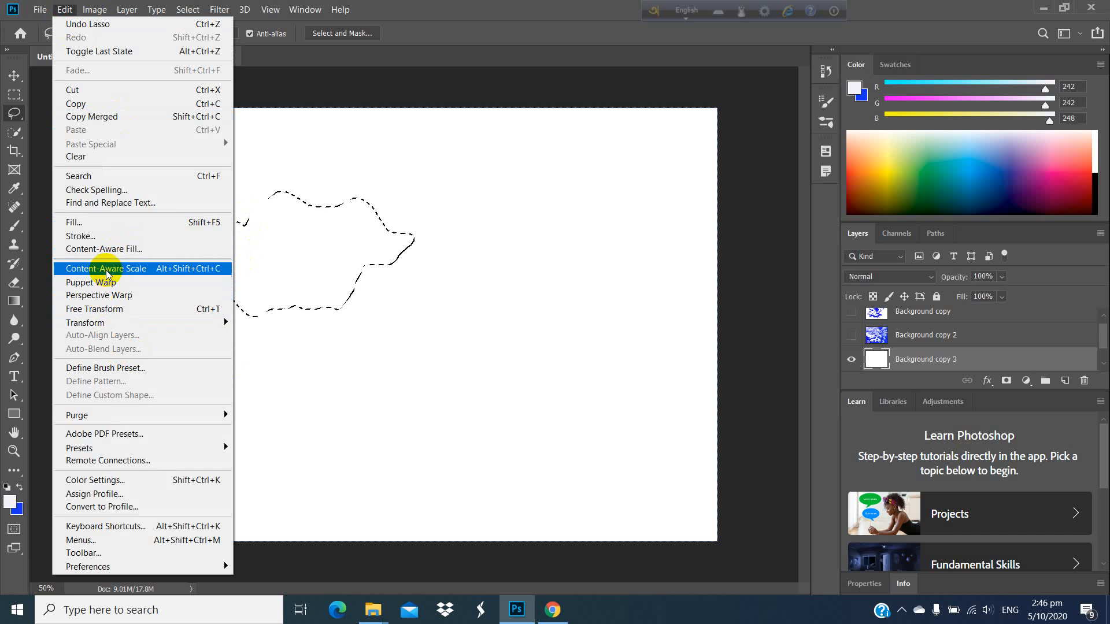
click(134, 372)
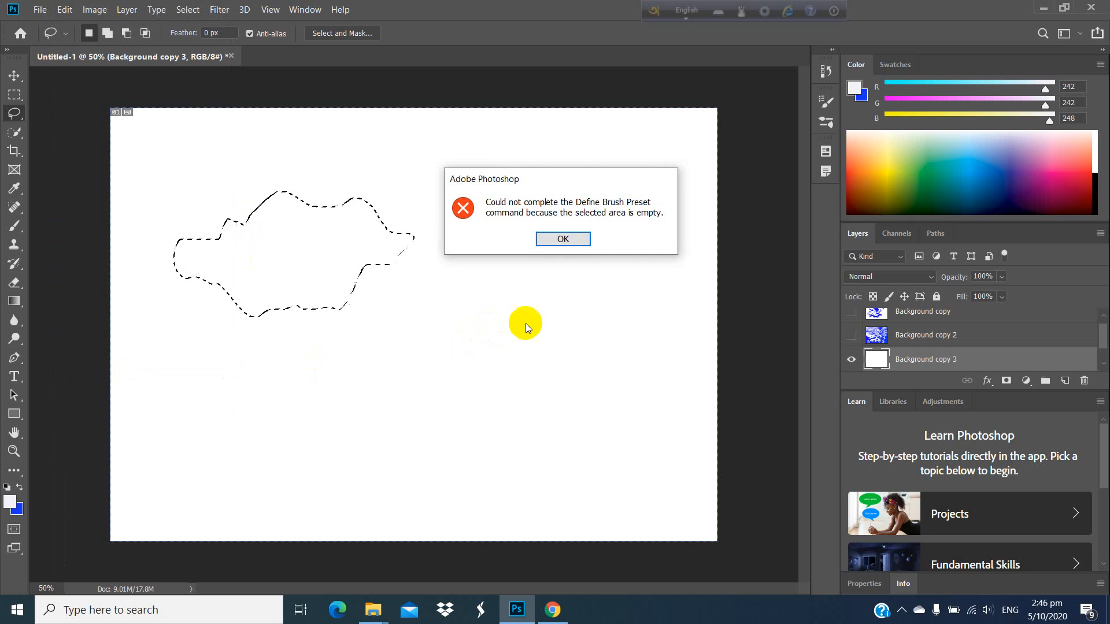
click(578, 239)
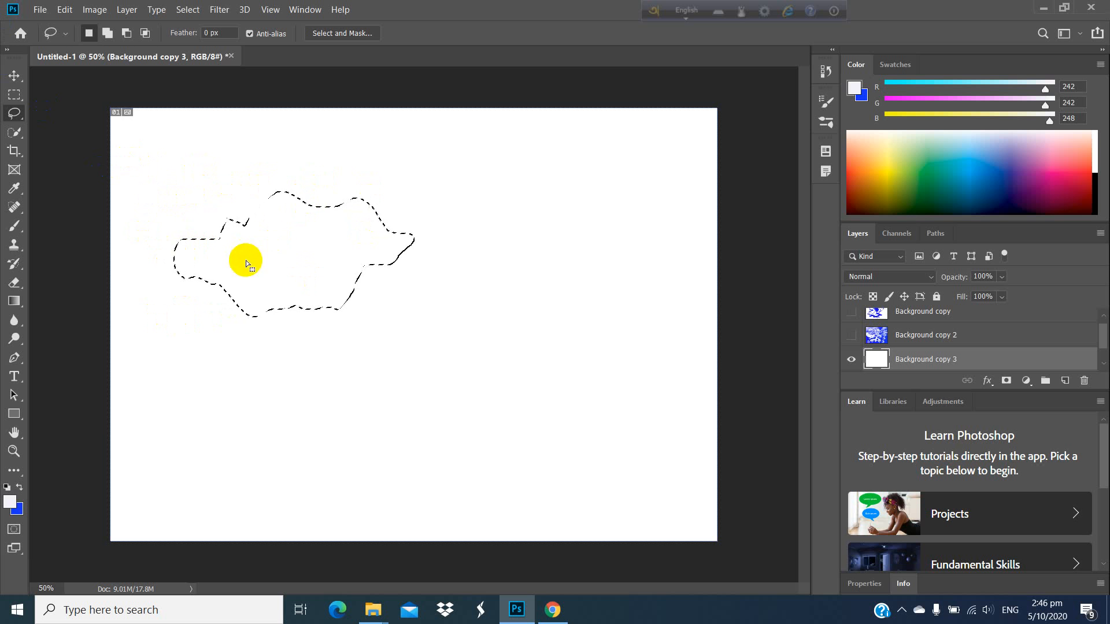
Step: Set the foreground colour to a pale pinkish white (RGB 248, 242, 243) and fill the cloud-shaped selection with the blue background colour
click(10, 502)
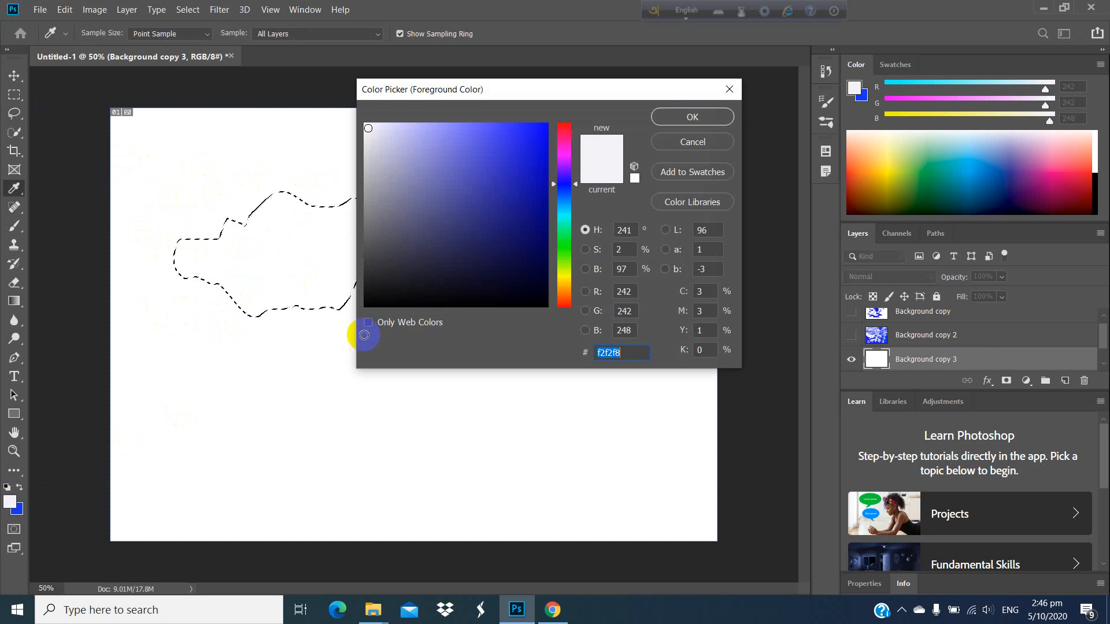
click(564, 127)
click(689, 115)
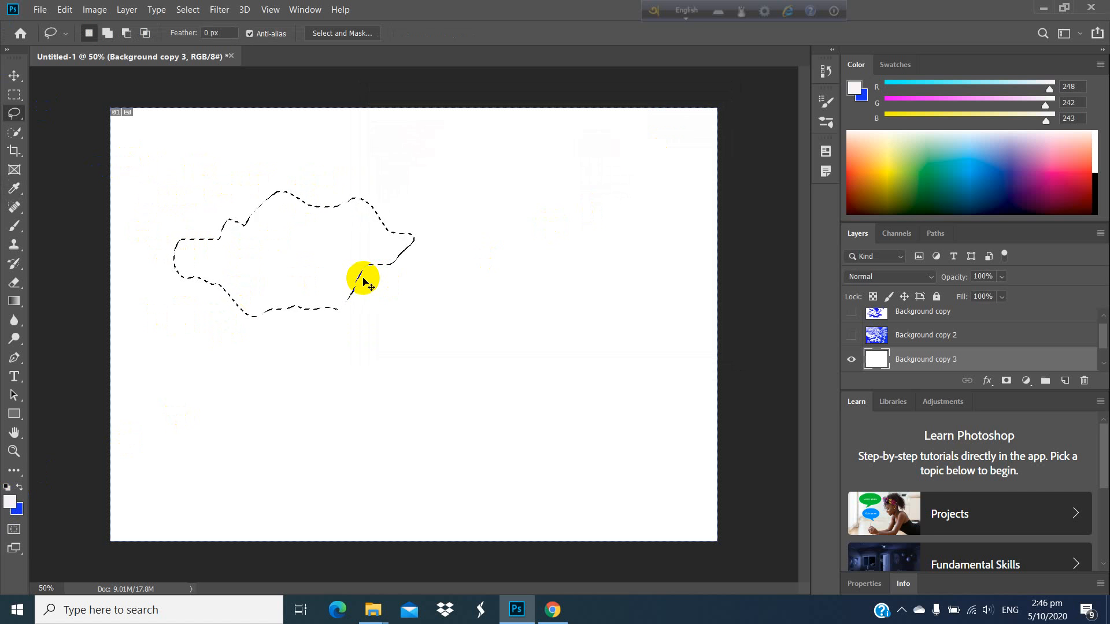
key(ctrl+BackSpace)
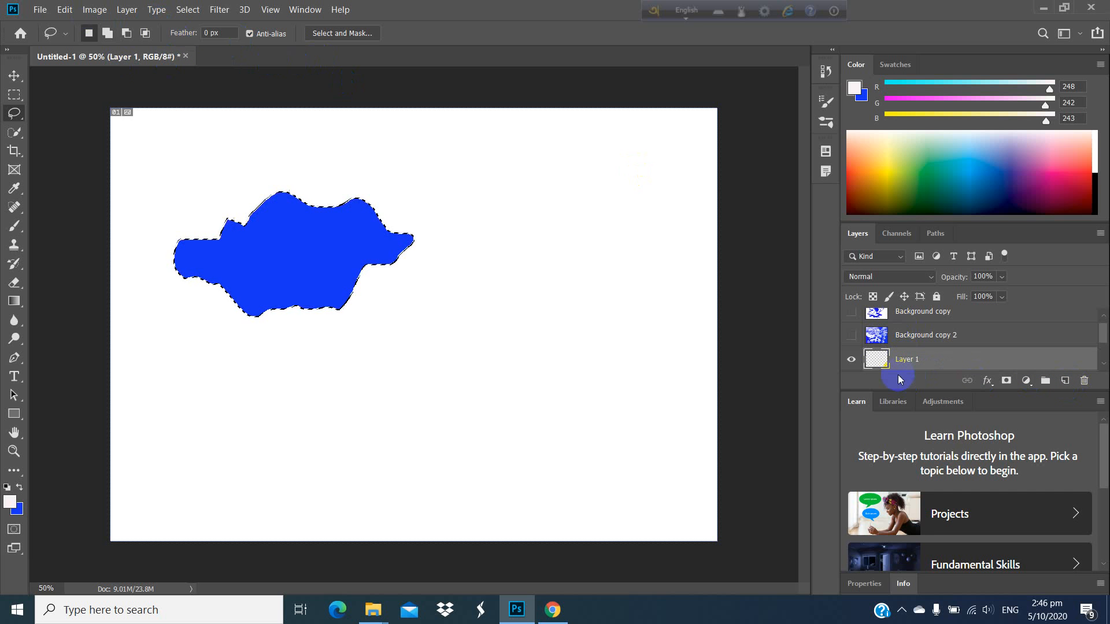
Step: Hide Layer 1 and Background copy 3, and paste the blue cloud shape onto a new layer
click(851, 359)
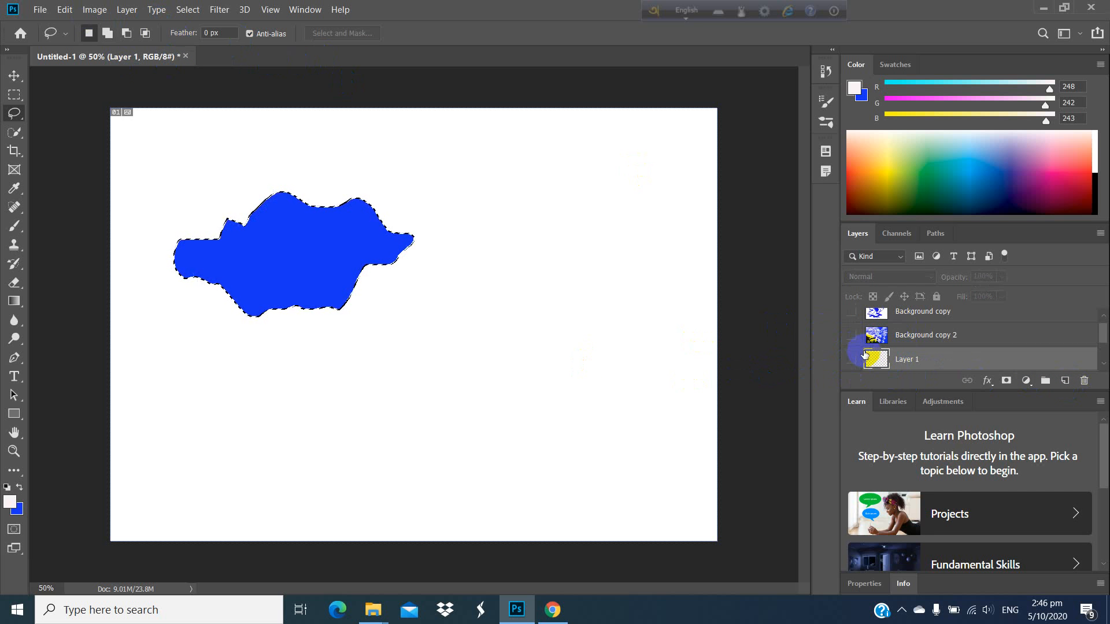
scroll(861, 350, down, 2)
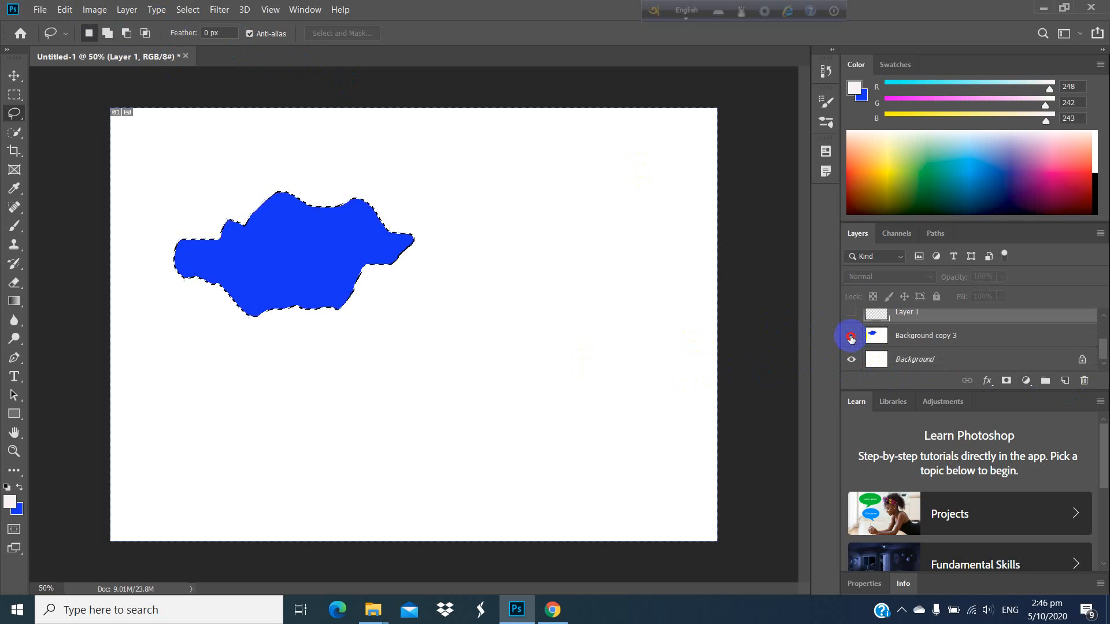
click(851, 335)
click(589, 269)
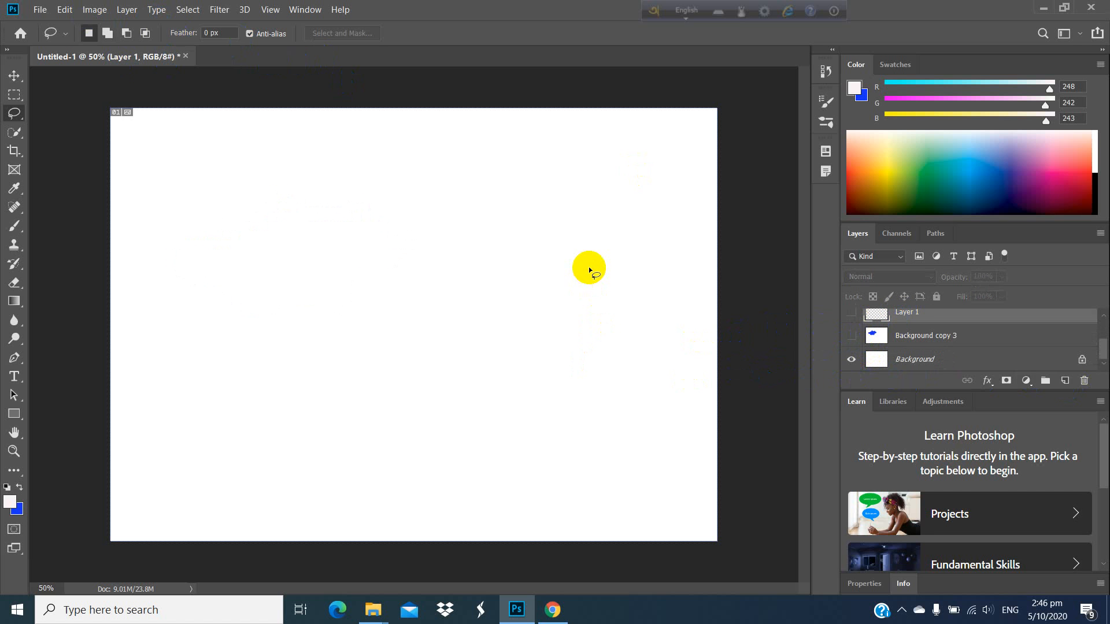
key(ctrl+v)
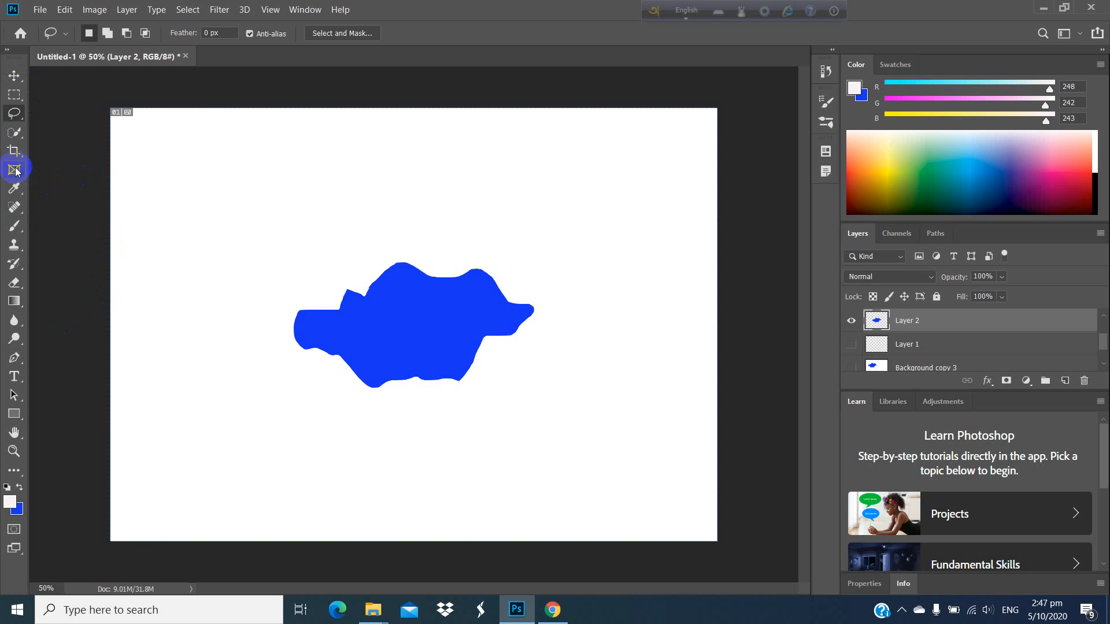
Step: Stamp two pale leaf clusters above the blue shape with the 306 px leaf brush
click(15, 226)
mouse_move(327, 191)
mouse_down()
mouse_move(253, 210)
mouse_move(250, 201)
mouse_move(407, 198)
mouse_up()
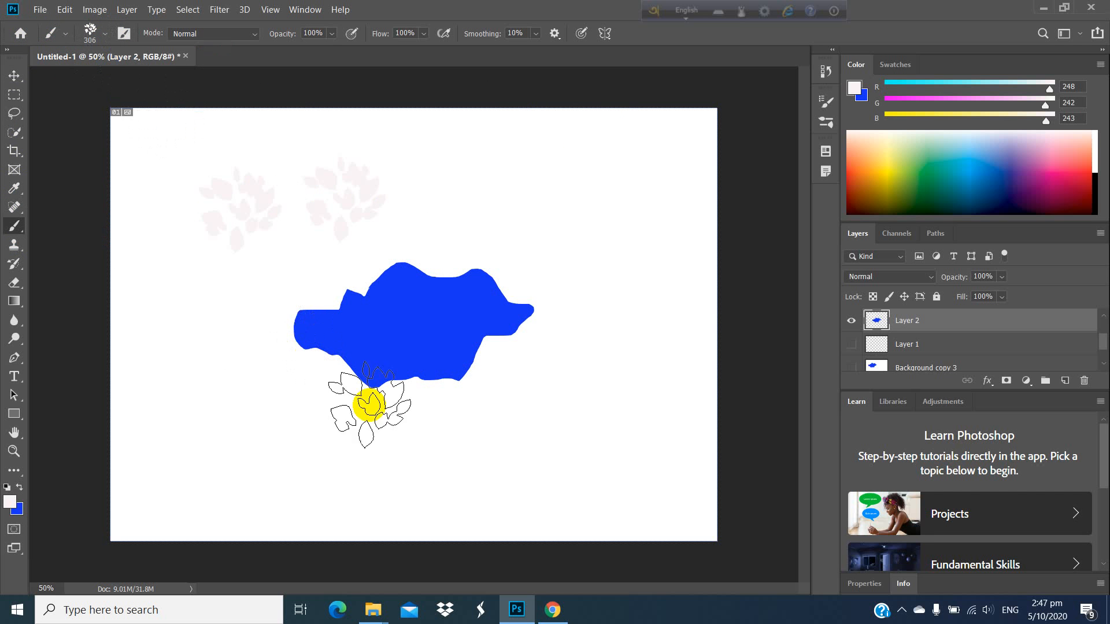
click(903, 611)
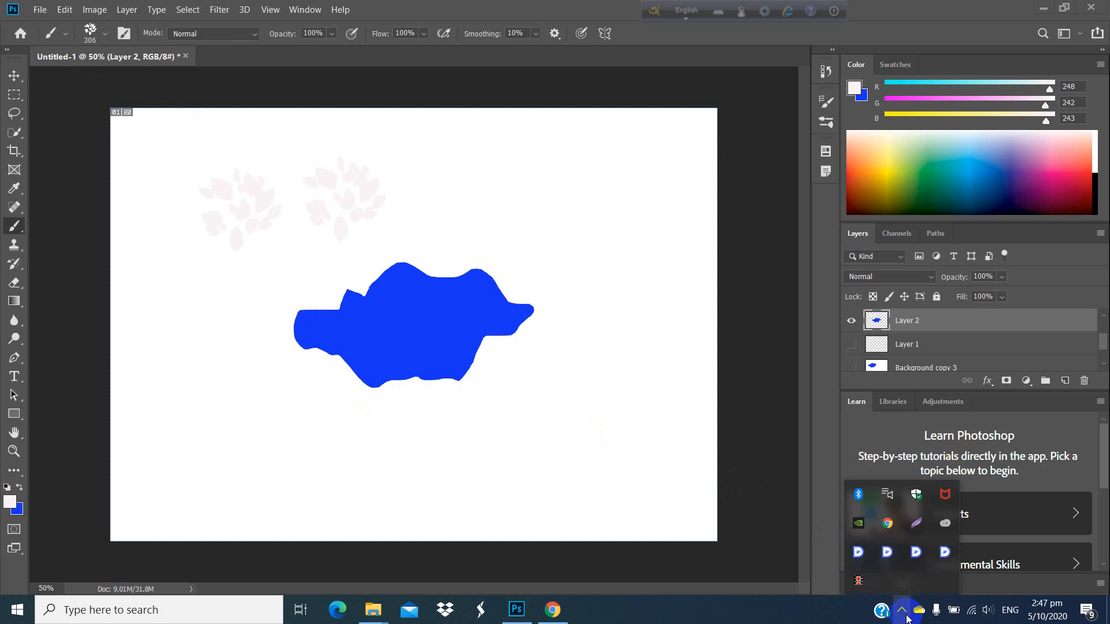